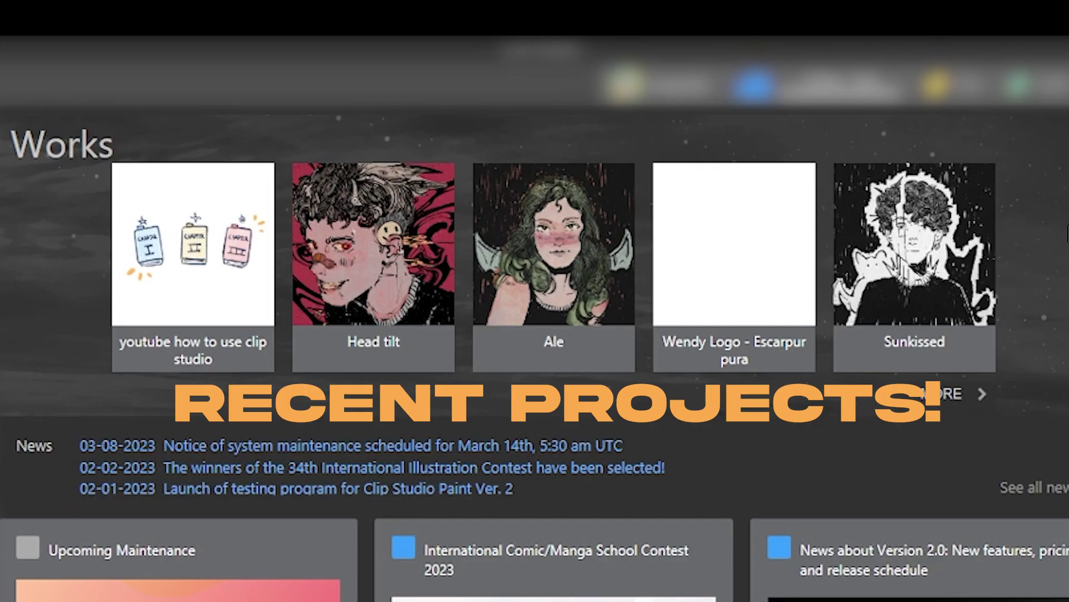
scroll(949, 209, "down", 2)
scroll(948, 209, "down", 3)
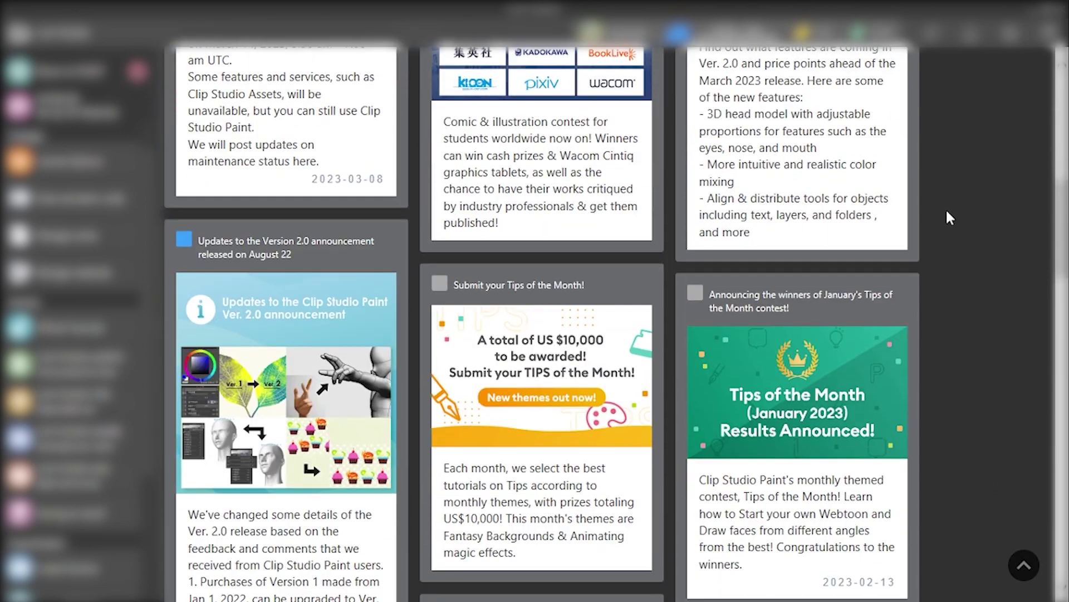
scroll(946, 211, "down", 3)
scroll(947, 210, "down", 4)
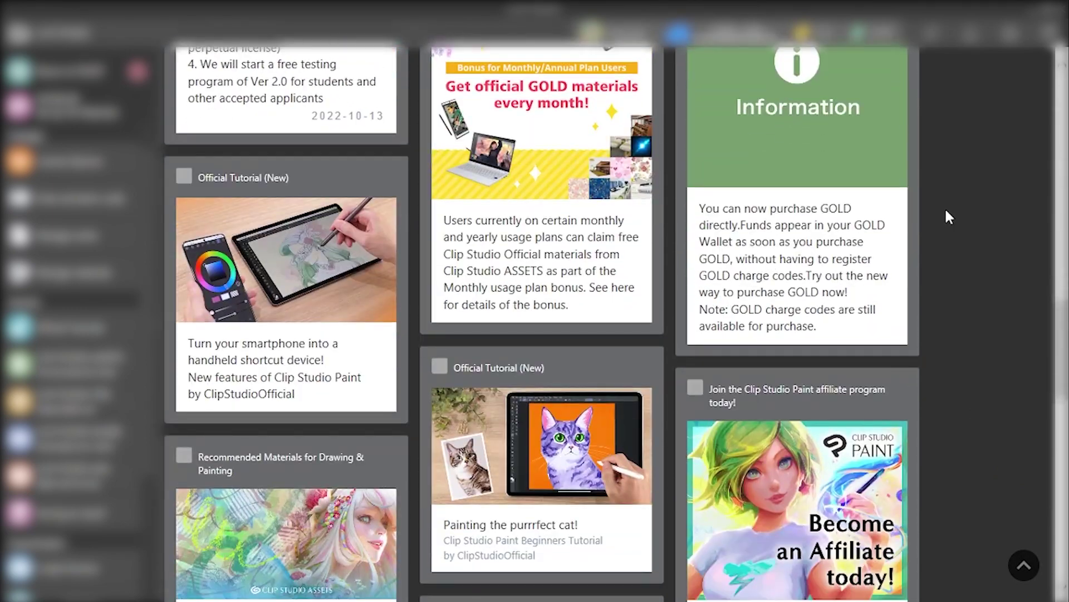
scroll(945, 207, "down", 3)
scroll(946, 208, "down", 3)
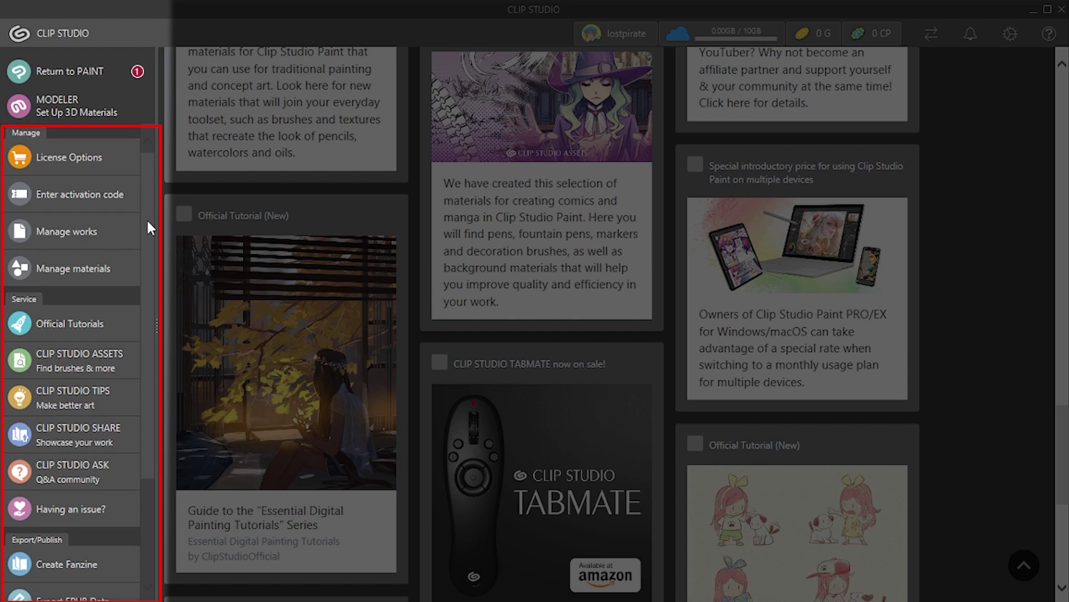
left_click_drag(147, 224, 146, 287)
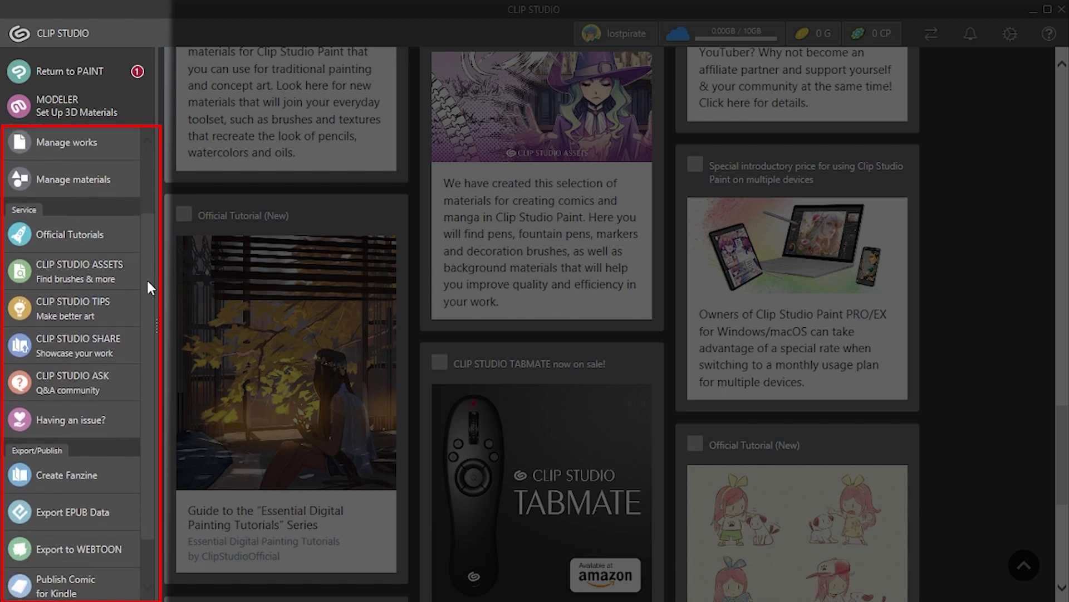
left_click_drag(146, 287, 141, 335)
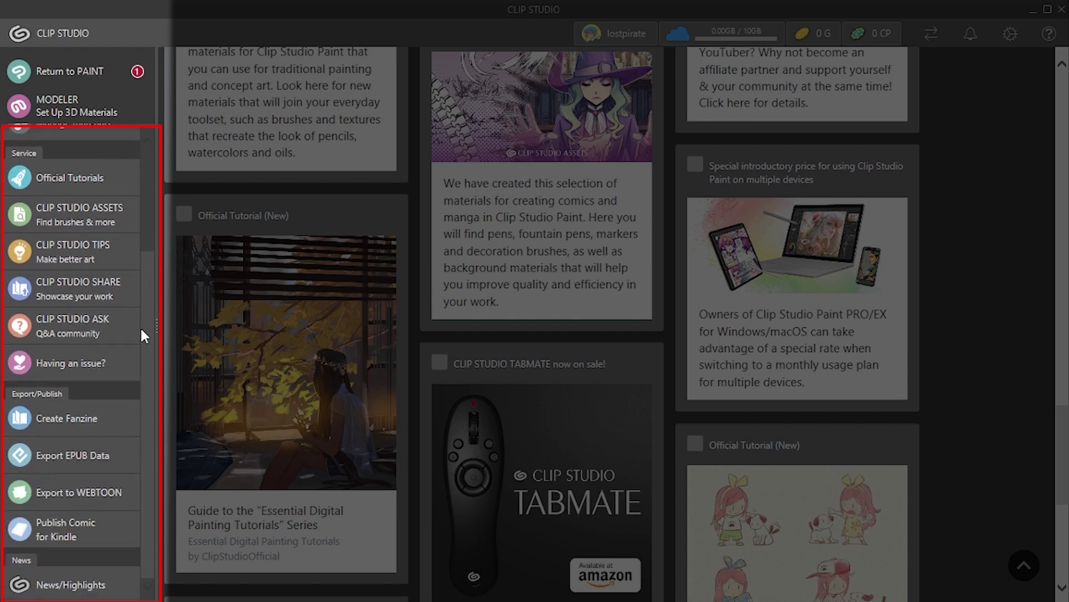
scroll(143, 308, "up", 1)
scroll(143, 308, "up", 3)
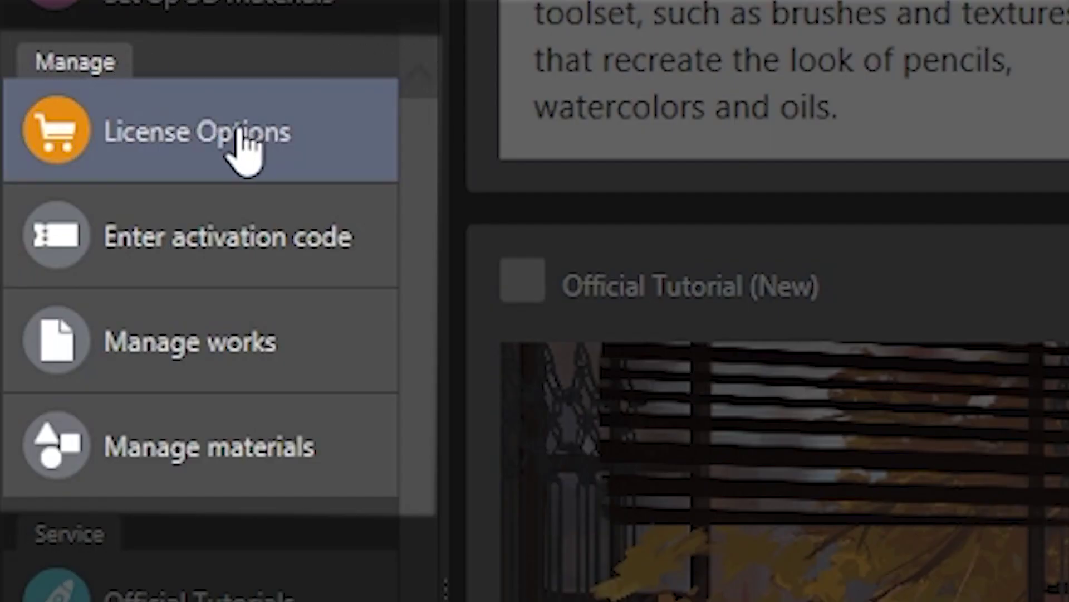
Step: Look through the license options and activation code page, then view the saved works library
left_click(242, 150)
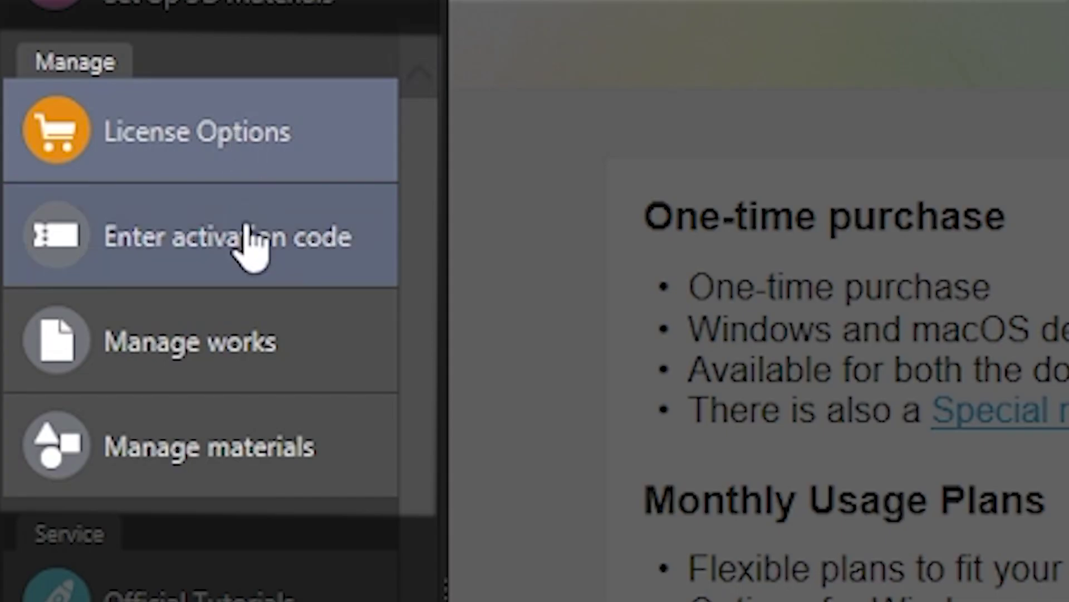
left_click(251, 238)
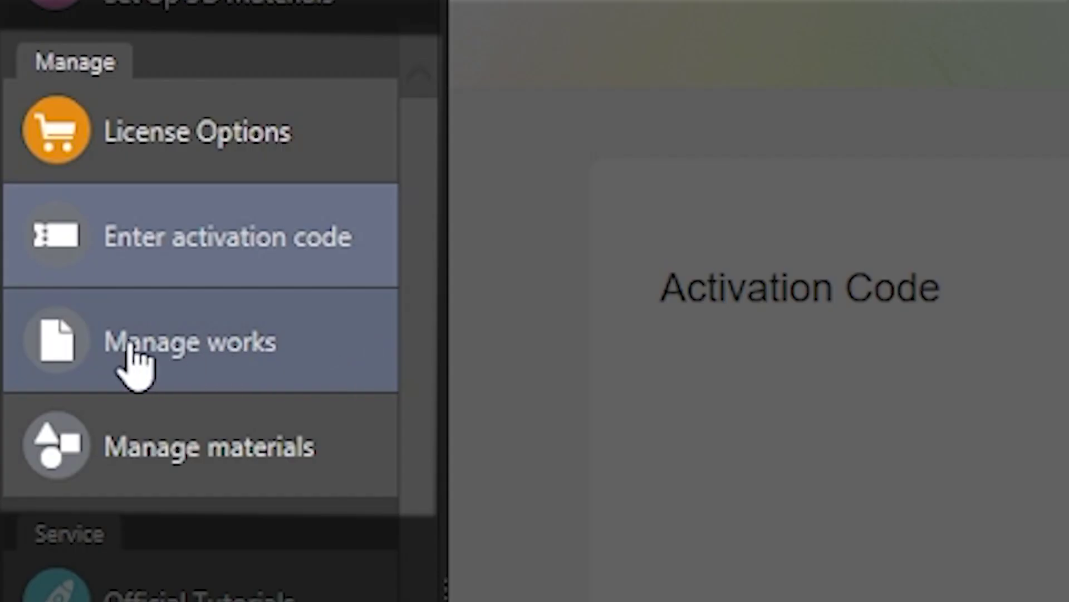
left_click(121, 351)
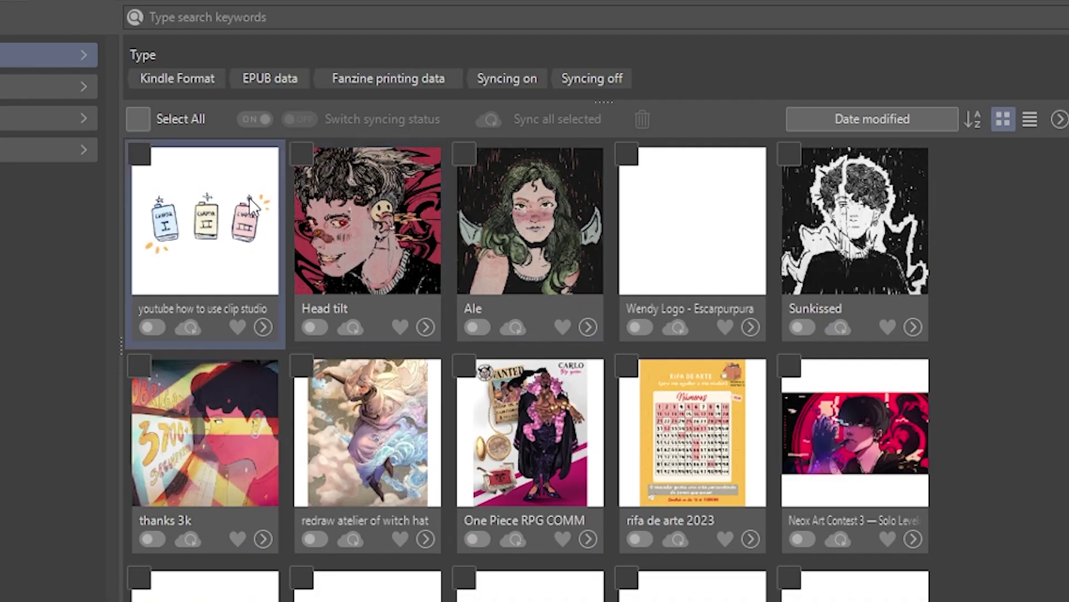
Step: Add a new works folder named TEST and show the installed materials library
right_click(106, 159)
left_click(108, 141)
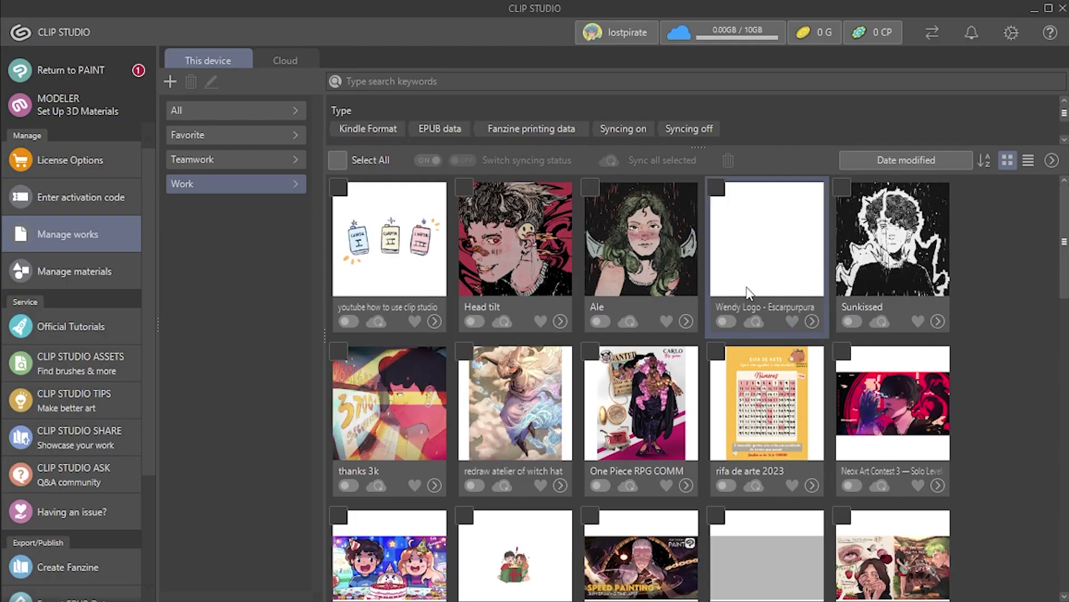
left_click(95, 274)
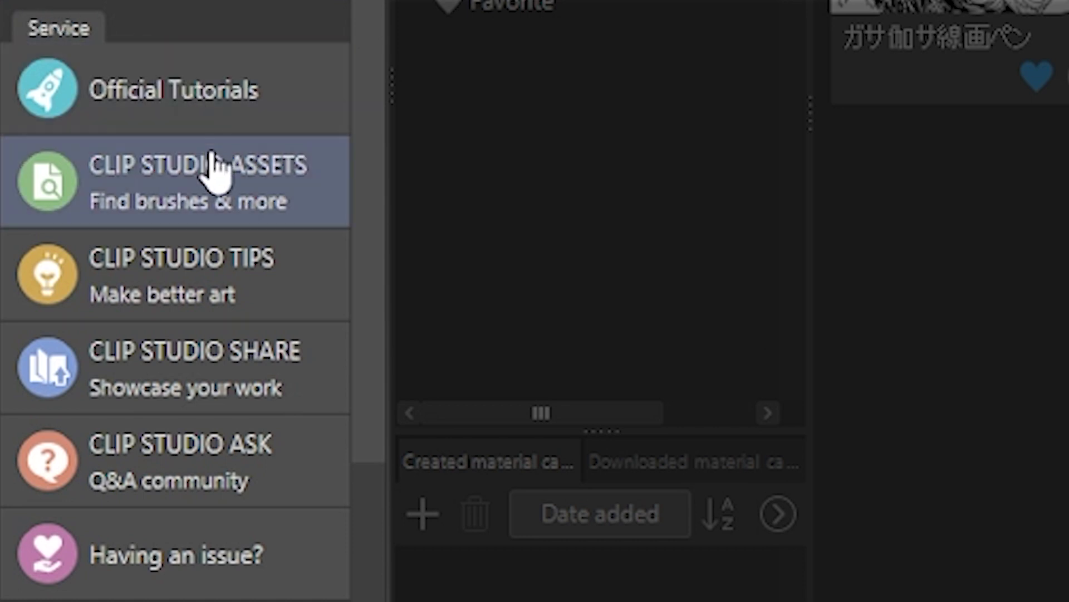
Step: Search CLIP STUDIO ASSETS for BRUSH and download the Fill Set material
left_click(211, 159)
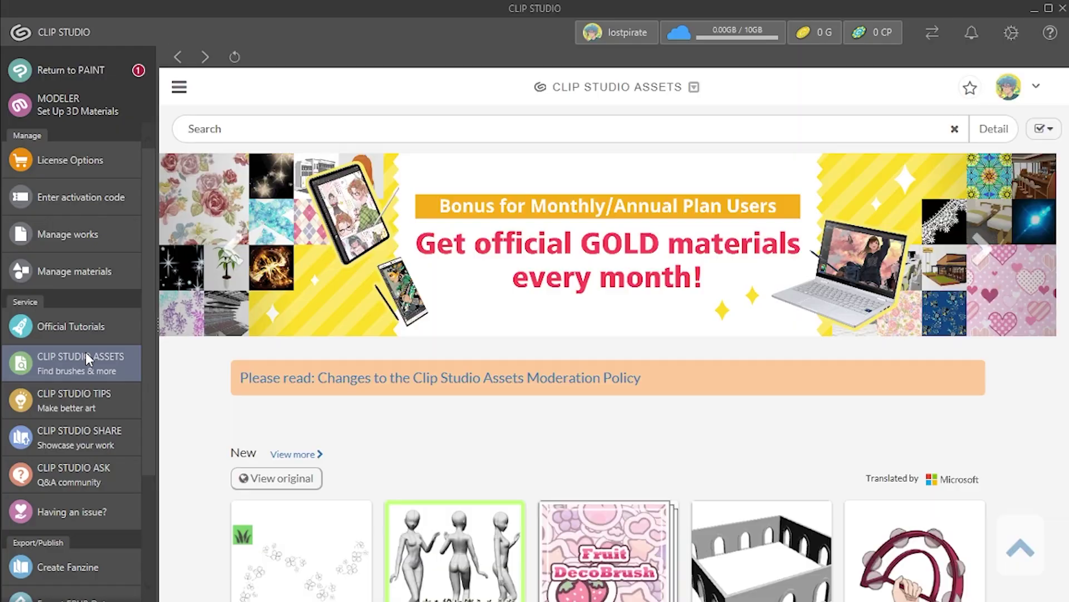
scroll(422, 276, "down", 3)
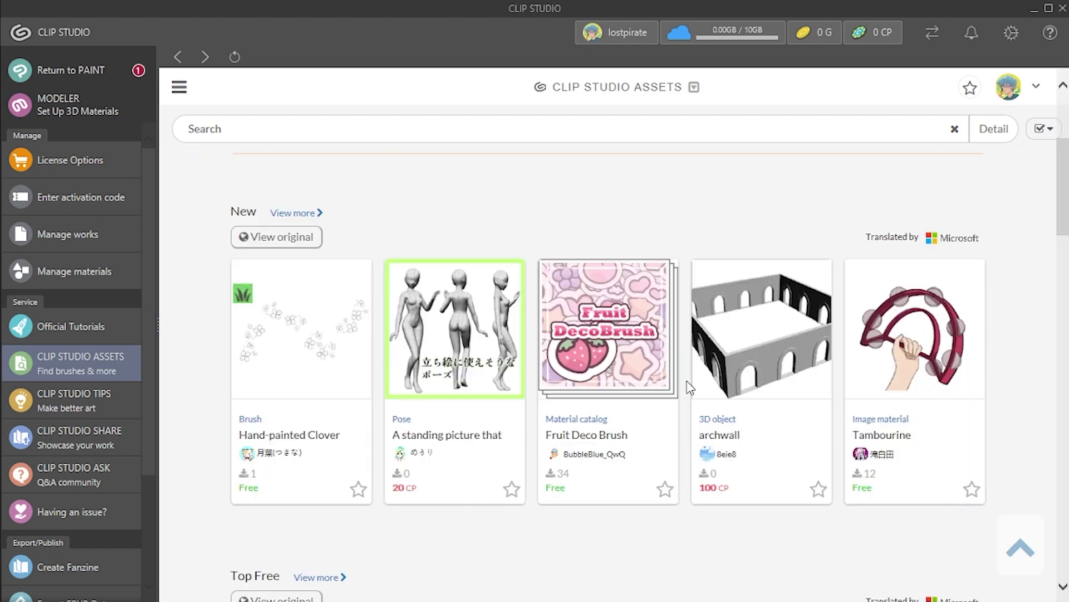
scroll(422, 276, "down", 3)
scroll(422, 277, "down", 1)
scroll(422, 276, "down", 4)
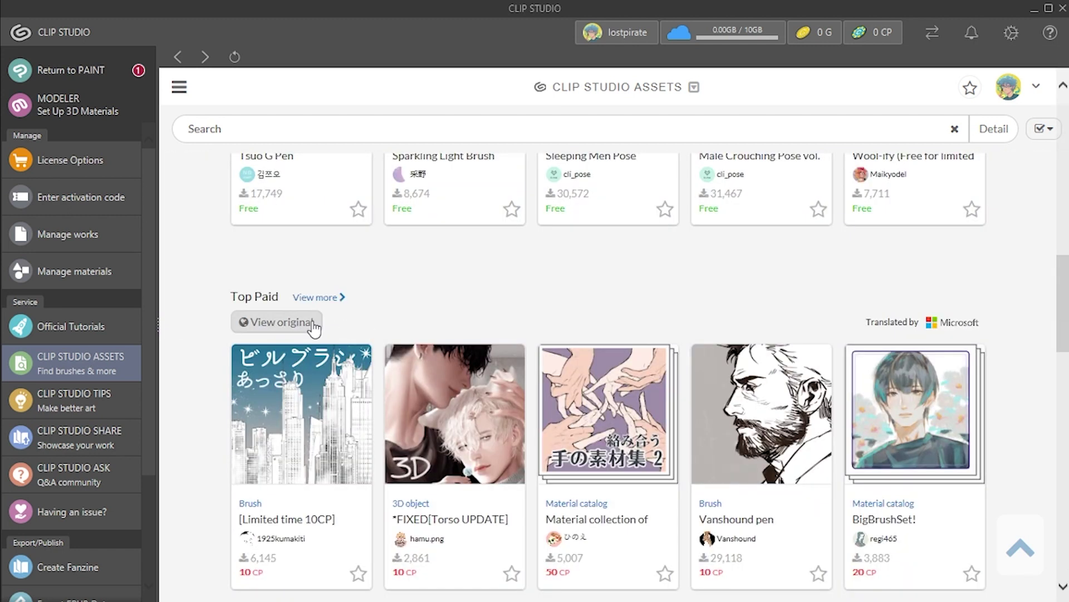
scroll(341, 167, "up", 3)
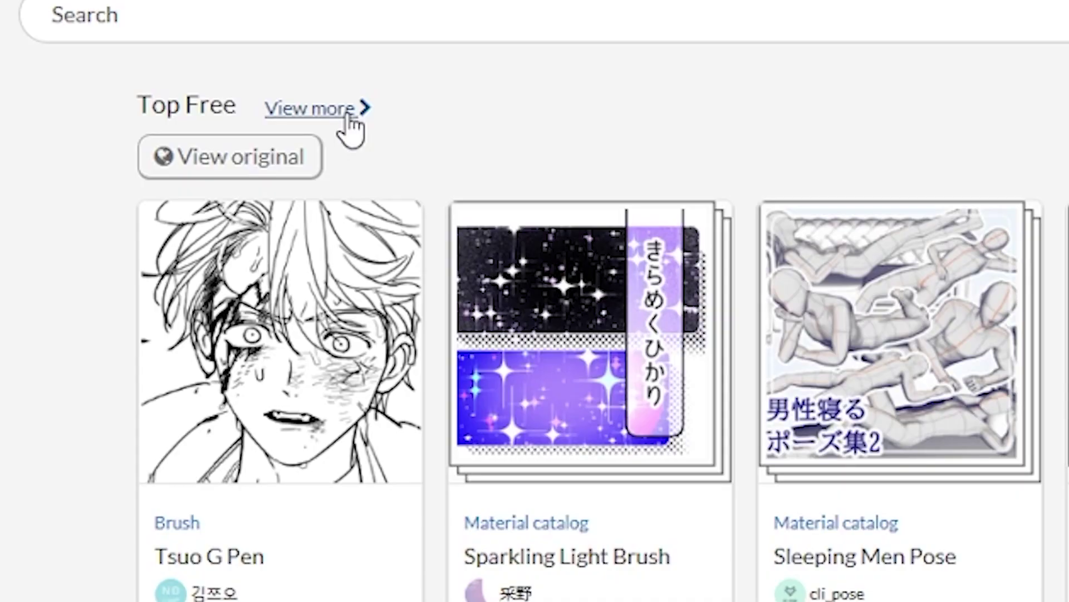
left_click(599, 117)
type("BR")
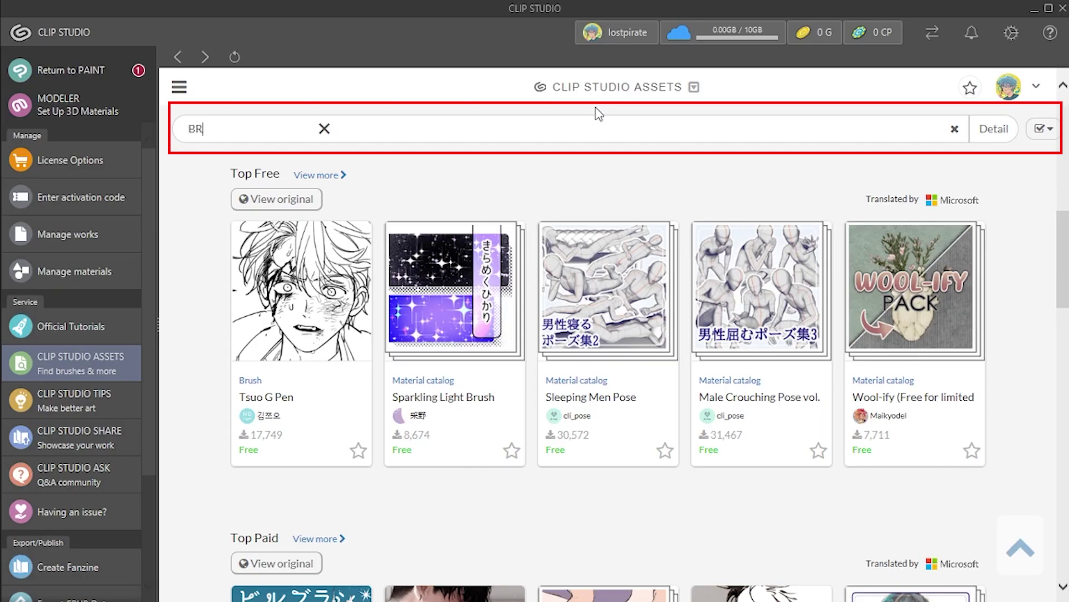
type("USH")
key("Return")
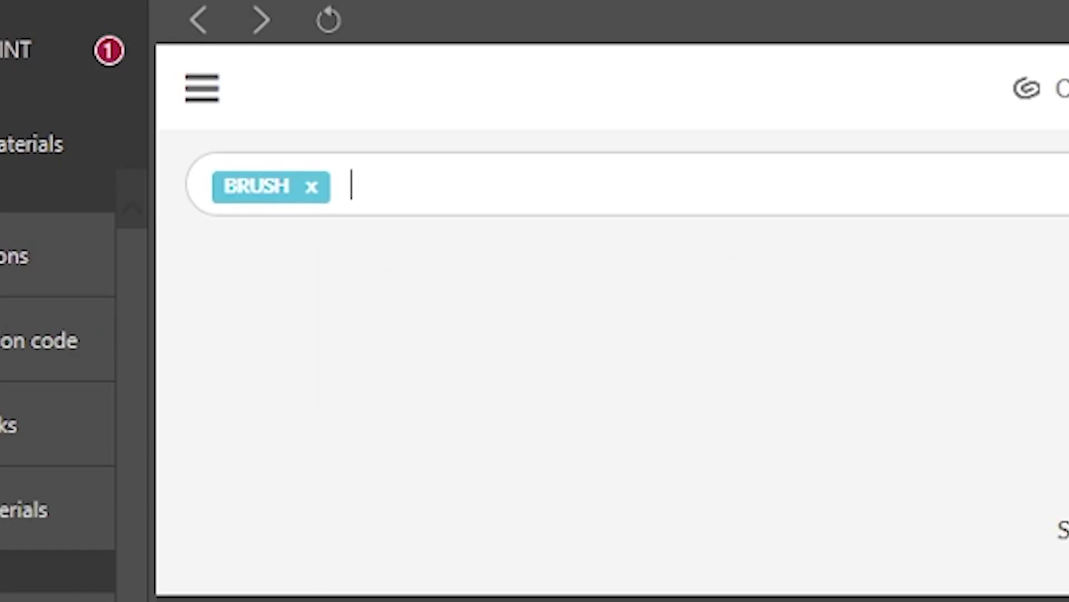
scroll(730, 383, "down", 2)
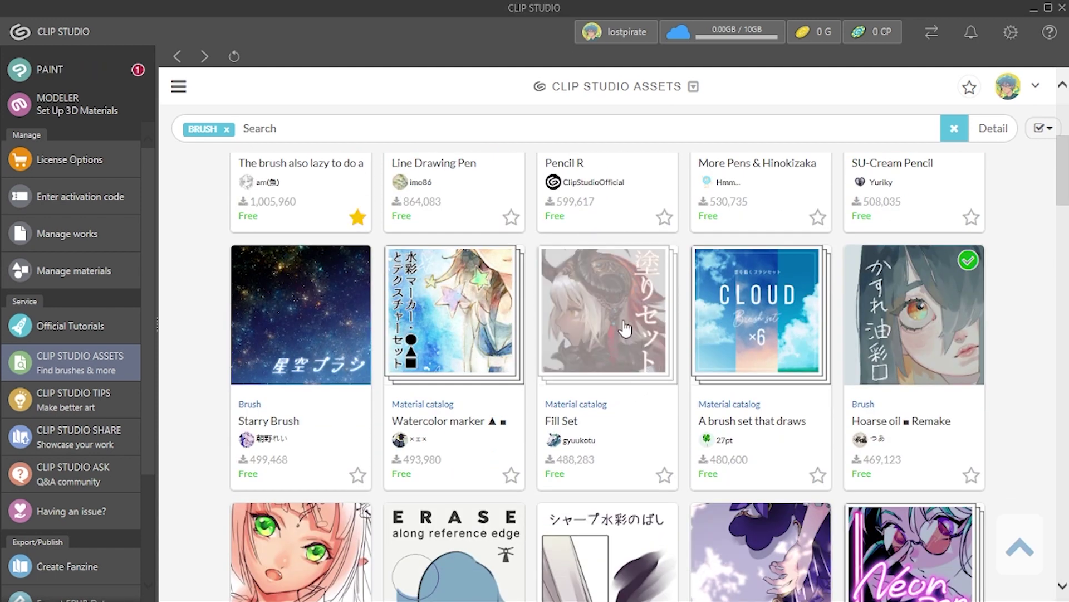
left_click(624, 328)
left_click(884, 144)
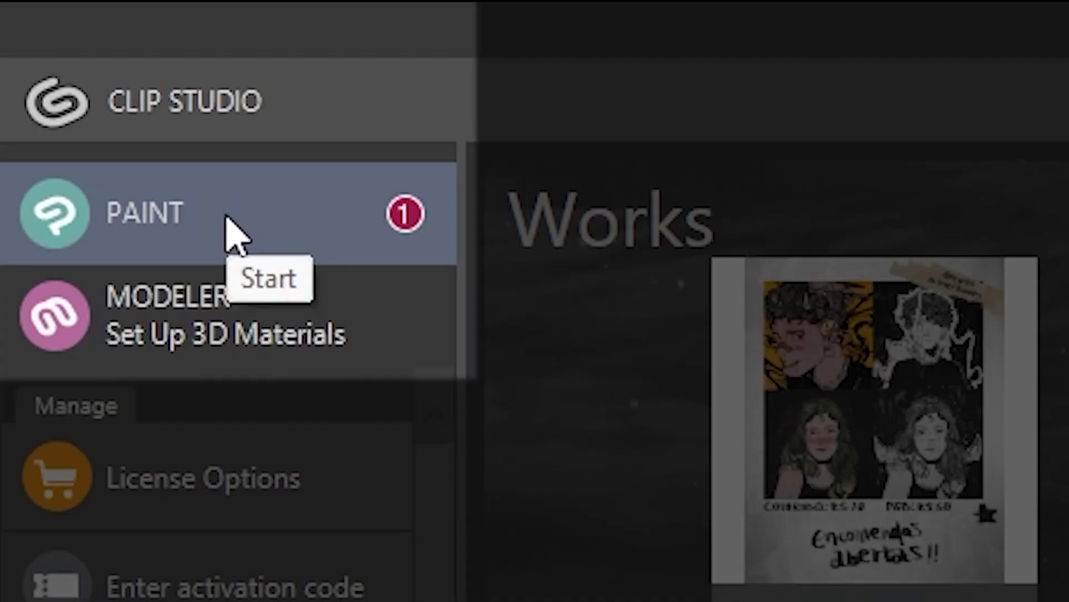
Step: Launch Clip Studio Paint from the PAINT item in the launcher sidebar
left_click(226, 219)
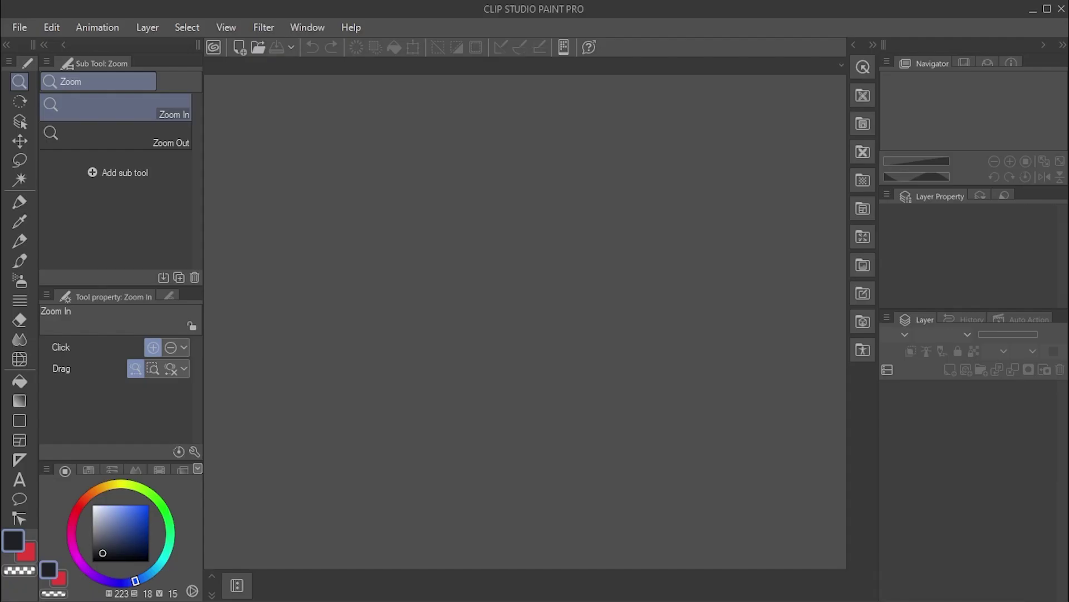
Step: Make a new canvas 'Test', 1920 wide by 1080 high at 300 dpi, with grey paper
left_click(20, 26)
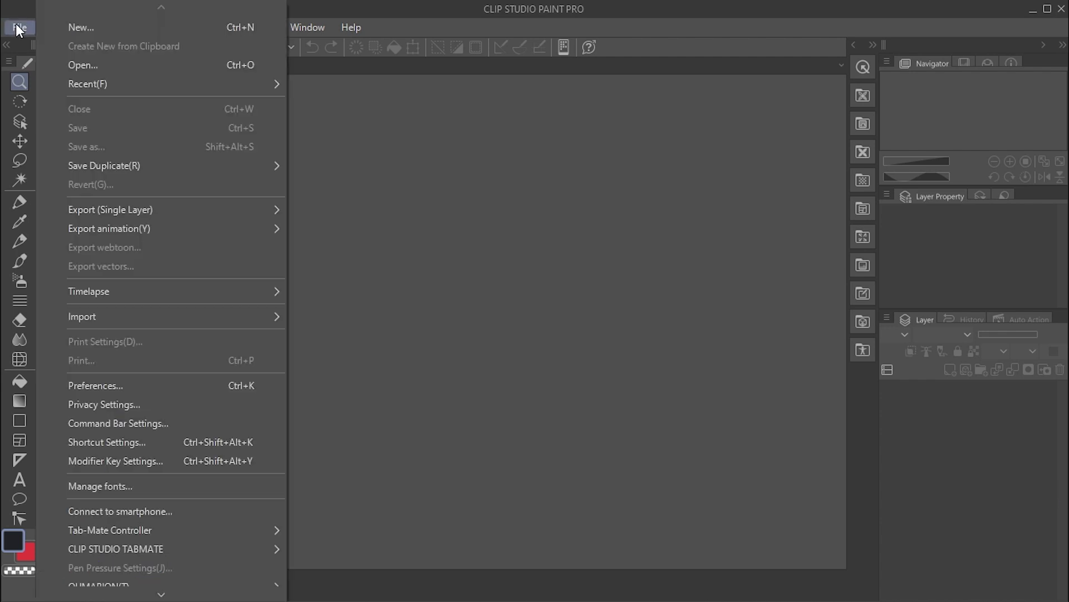
left_click(88, 32)
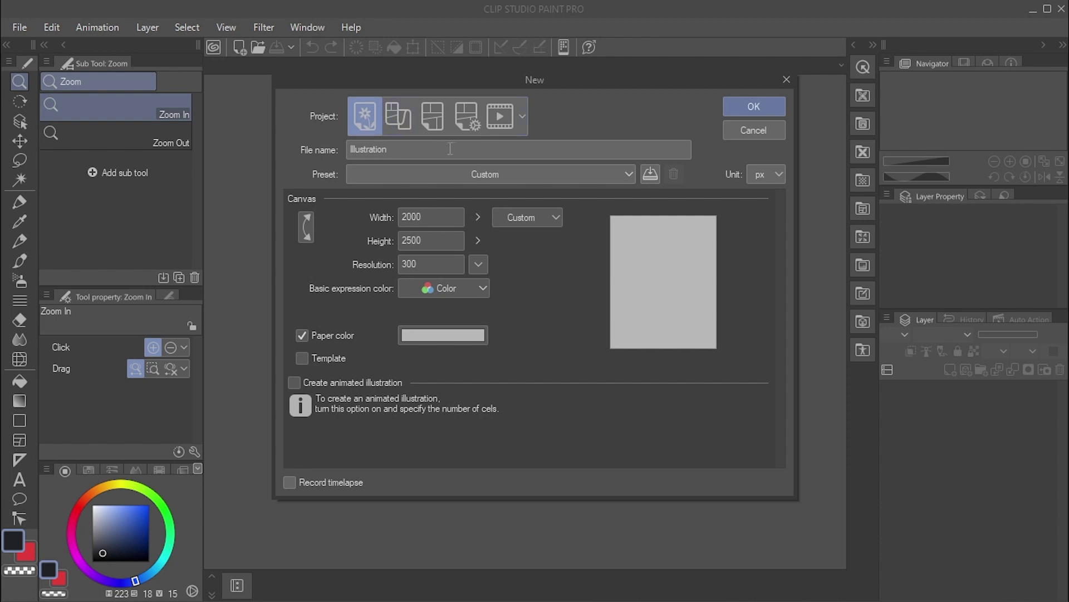
double_click(458, 149)
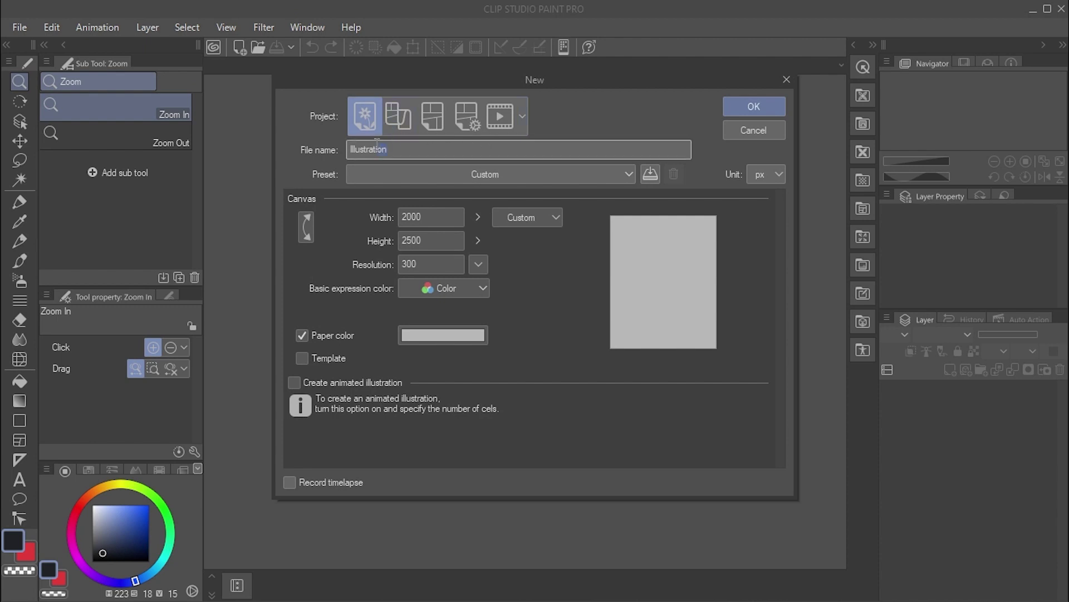
type("T")
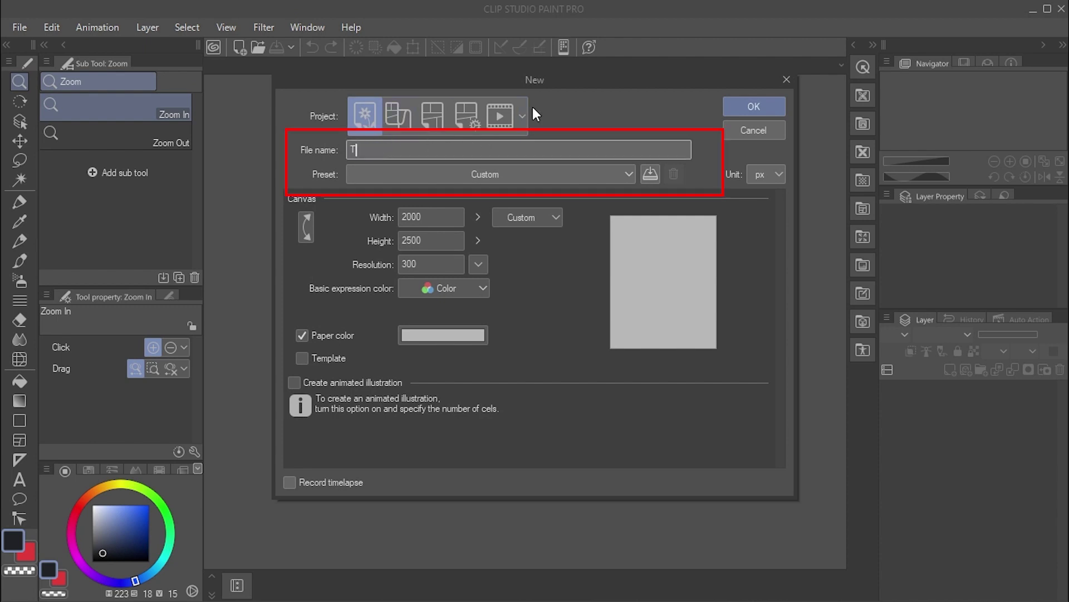
type("est1920")
key("Tab")
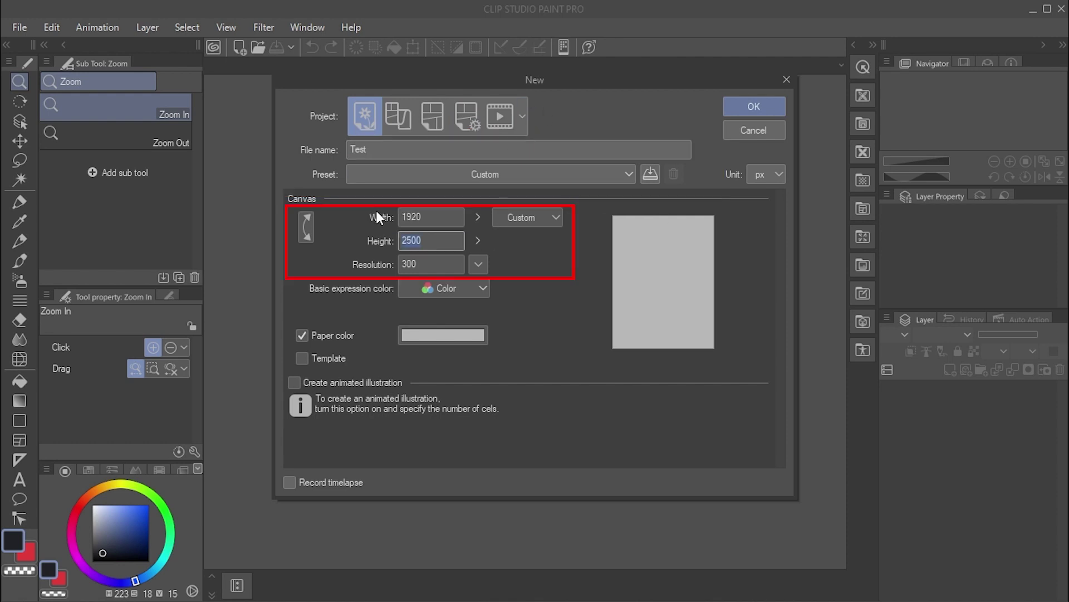
type("1080")
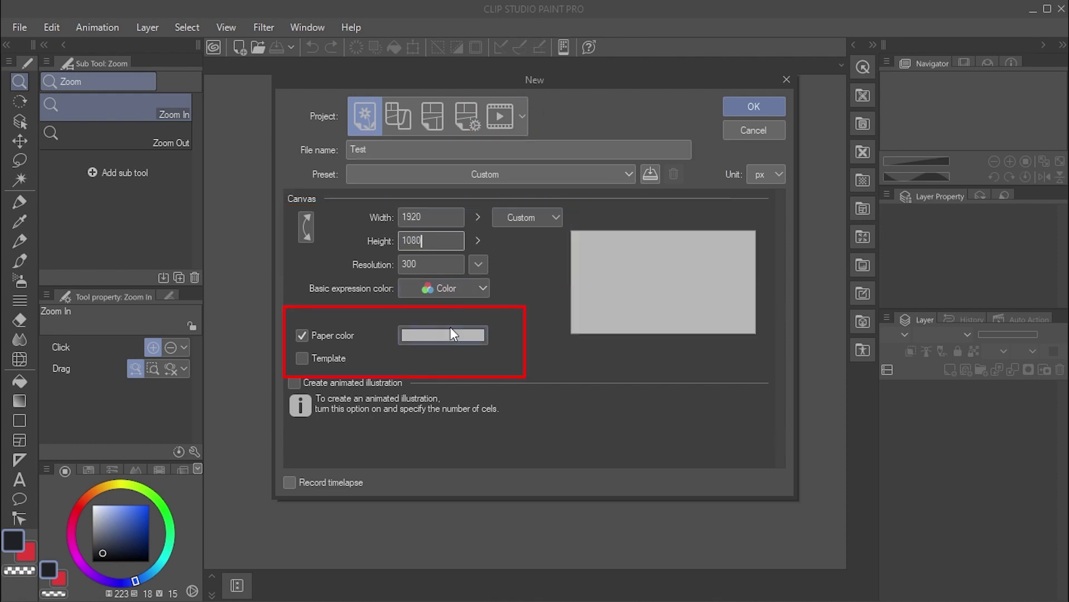
left_click(449, 333)
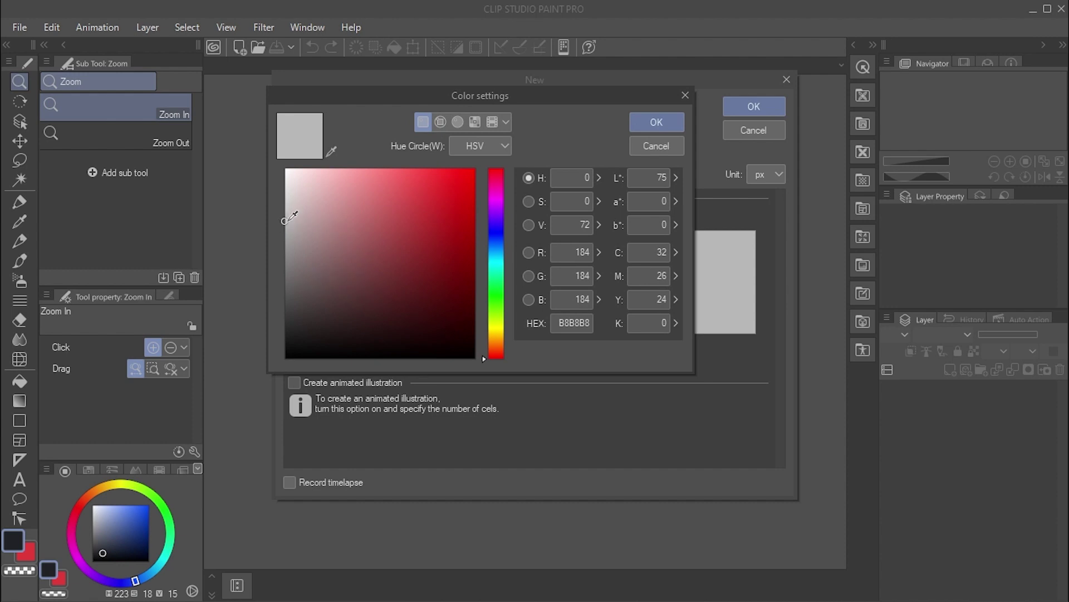
left_click(659, 125)
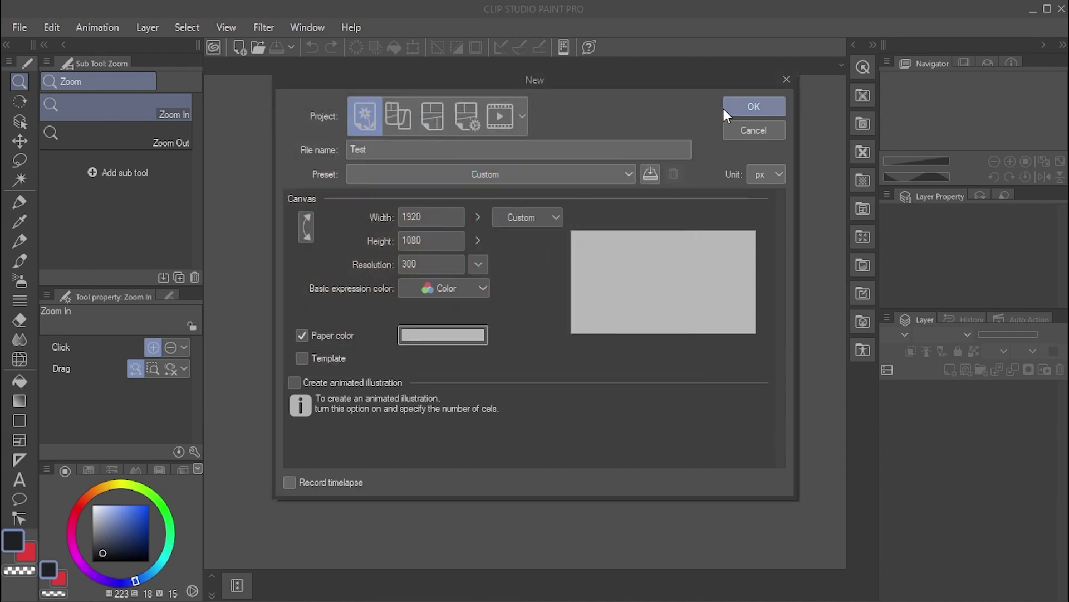
left_click(751, 102)
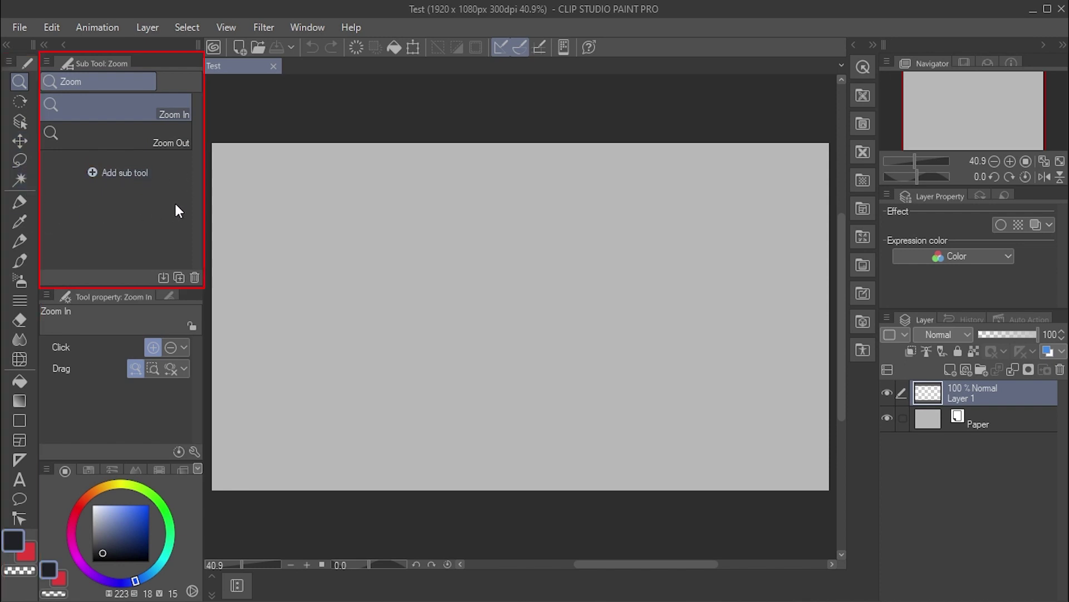
Step: Tour the Operation, Lasso, Auto select, Pen and view-moving tool groups
left_click(20, 122)
left_click(20, 123)
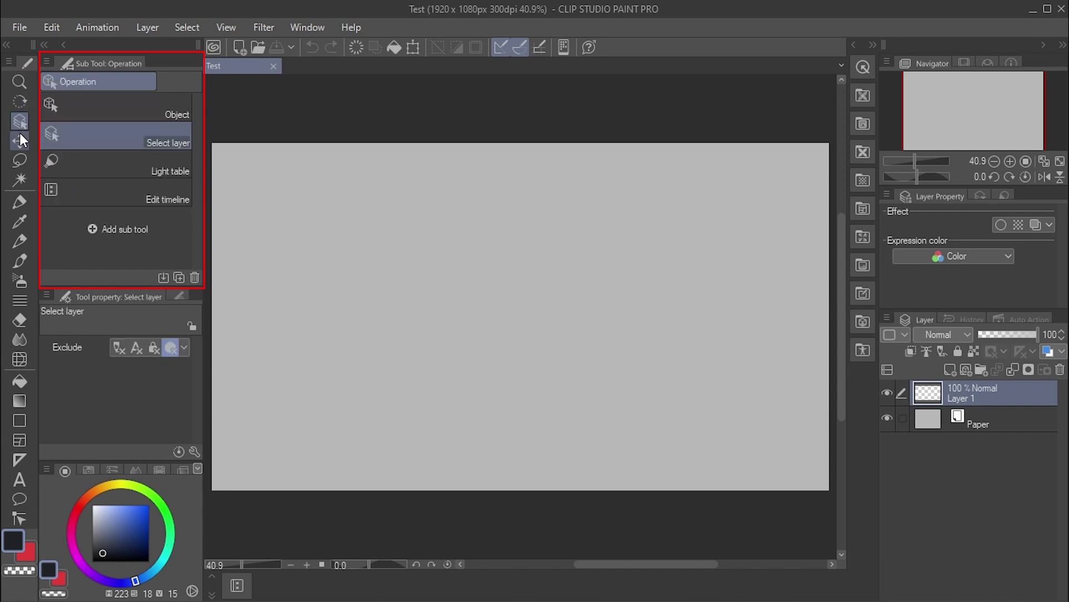
left_click(20, 141)
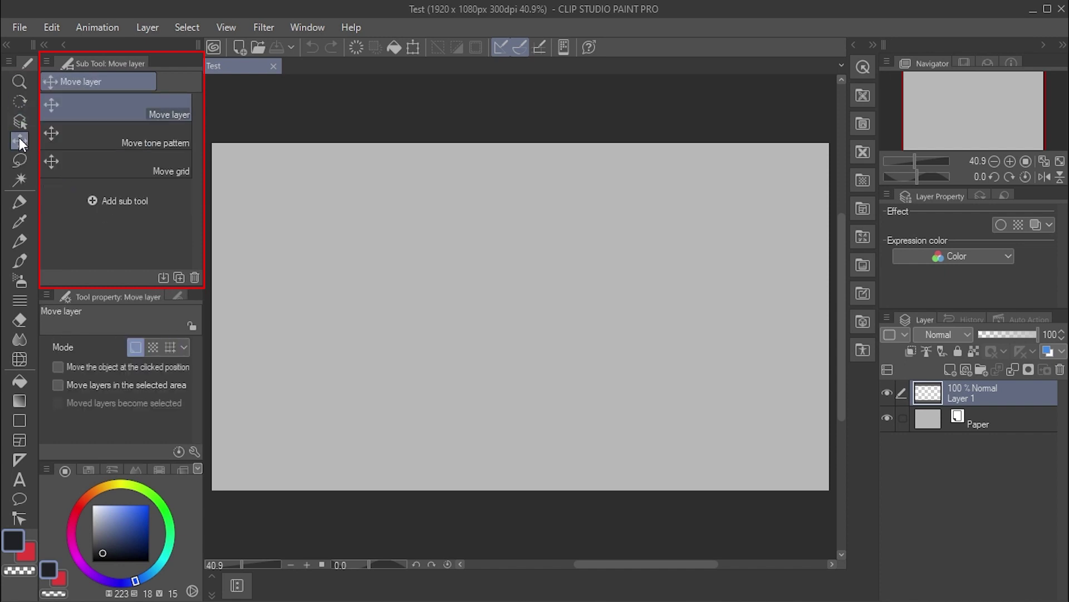
left_click(19, 179)
left_click(20, 203)
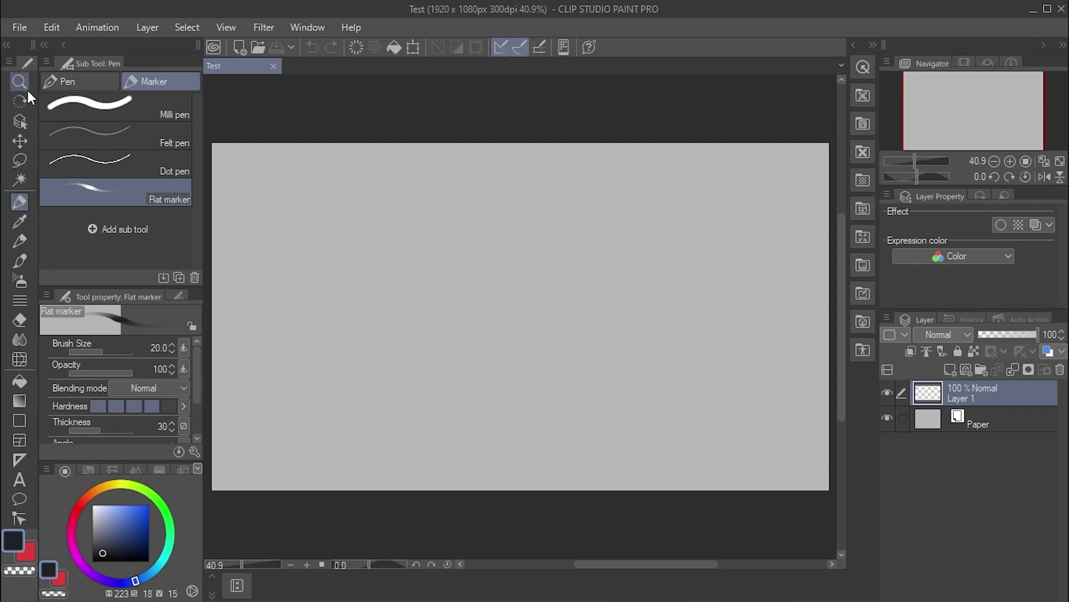
left_click(21, 100)
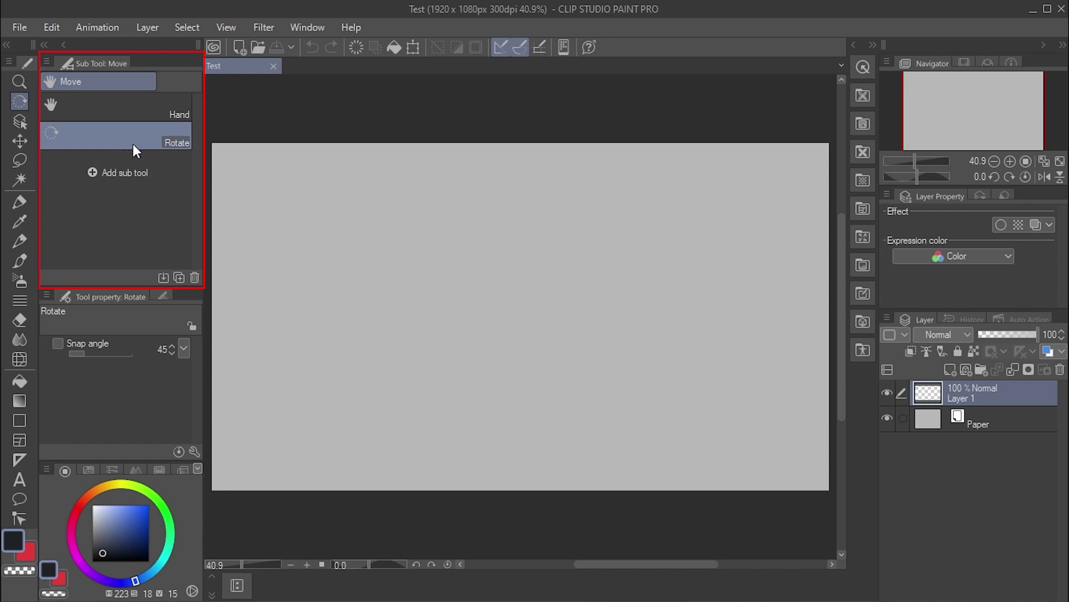
Step: Try the Hand, Object, Move layer, Lasso and Auto select tools, ending on the Pen
left_click(127, 111)
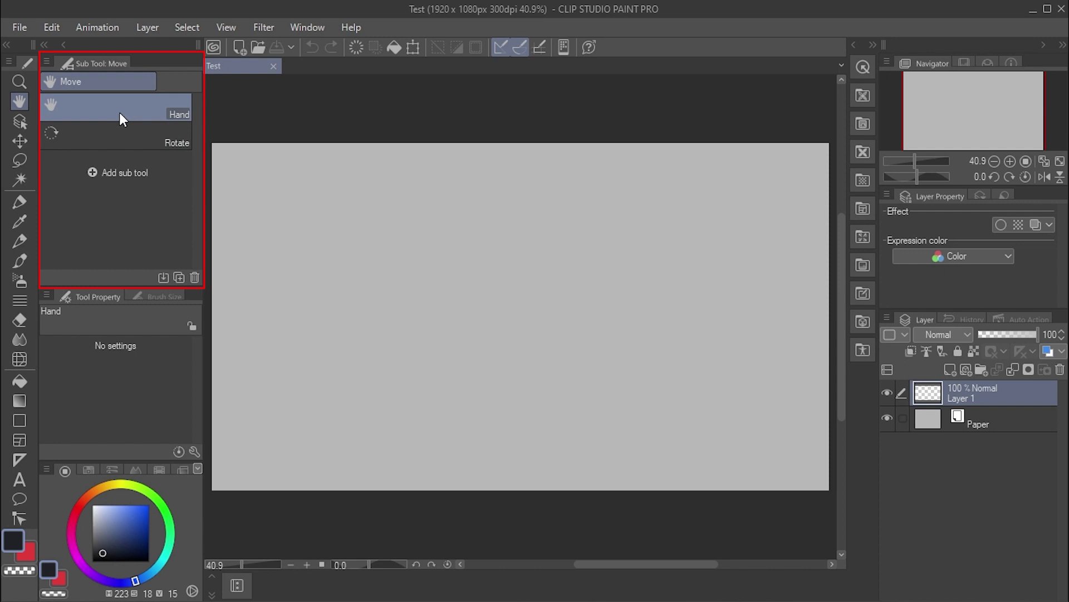
left_click(19, 120)
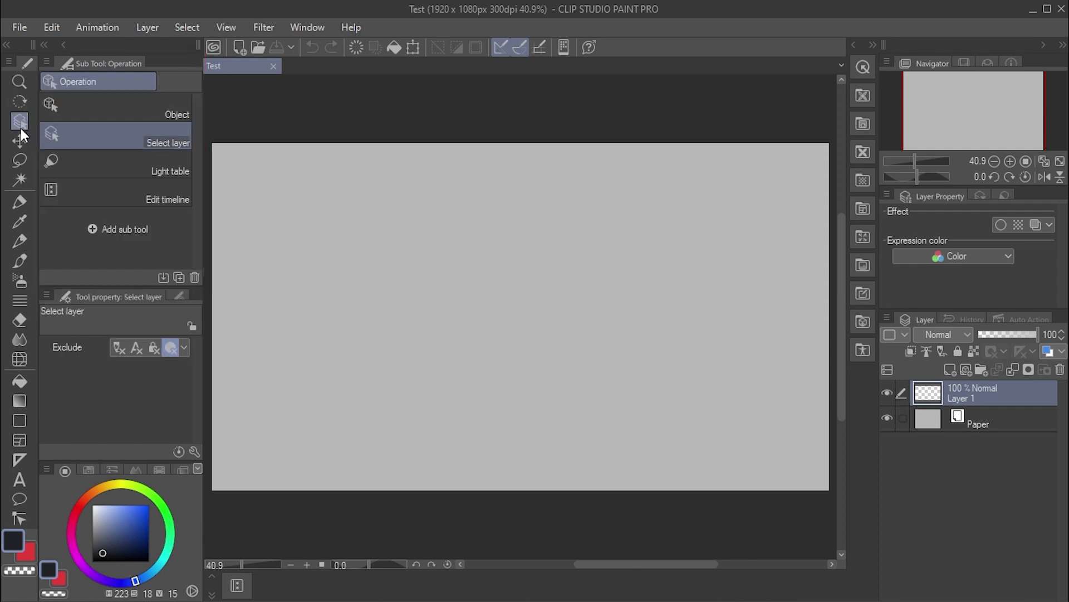
left_click(19, 139)
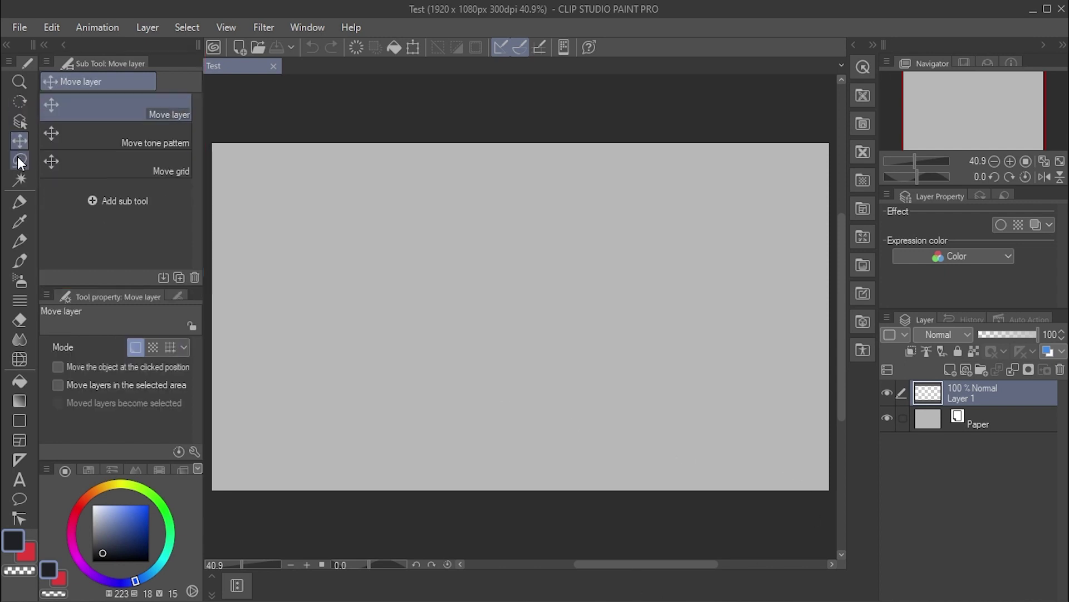
left_click(20, 160)
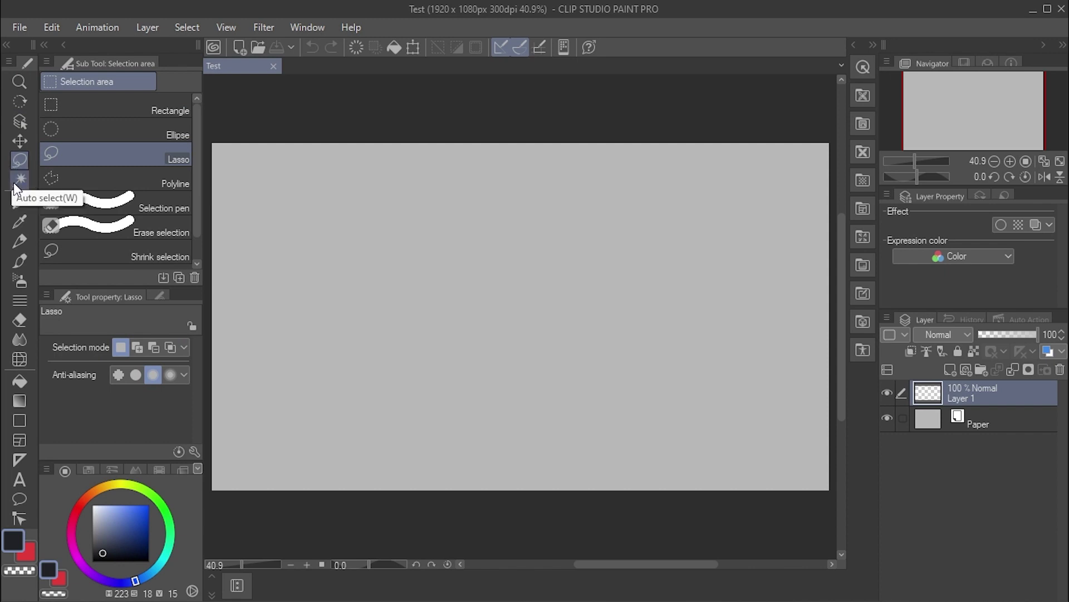
left_click(20, 180)
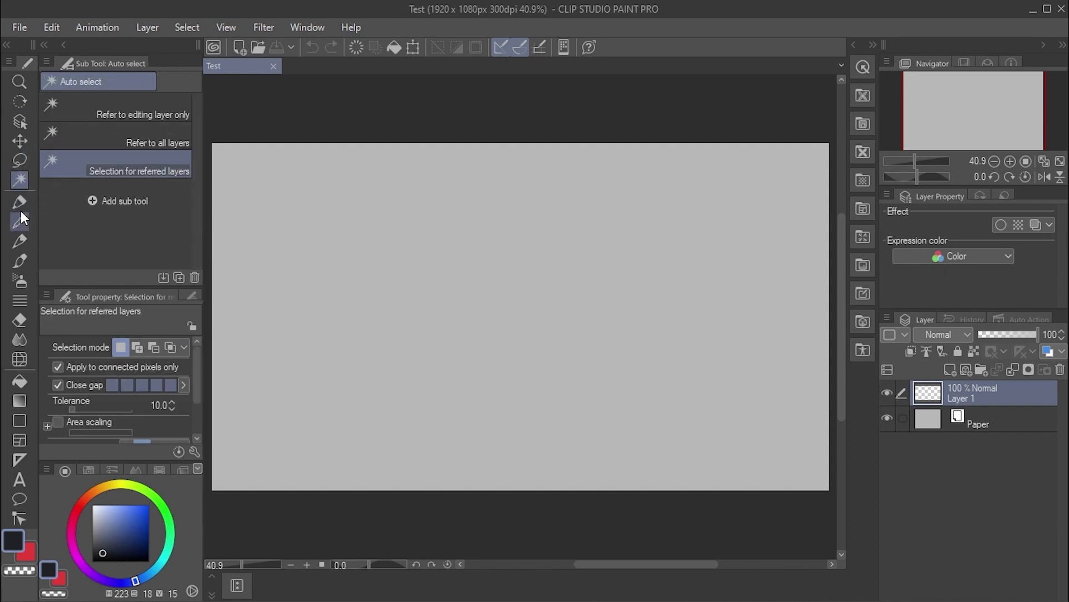
left_click(20, 207)
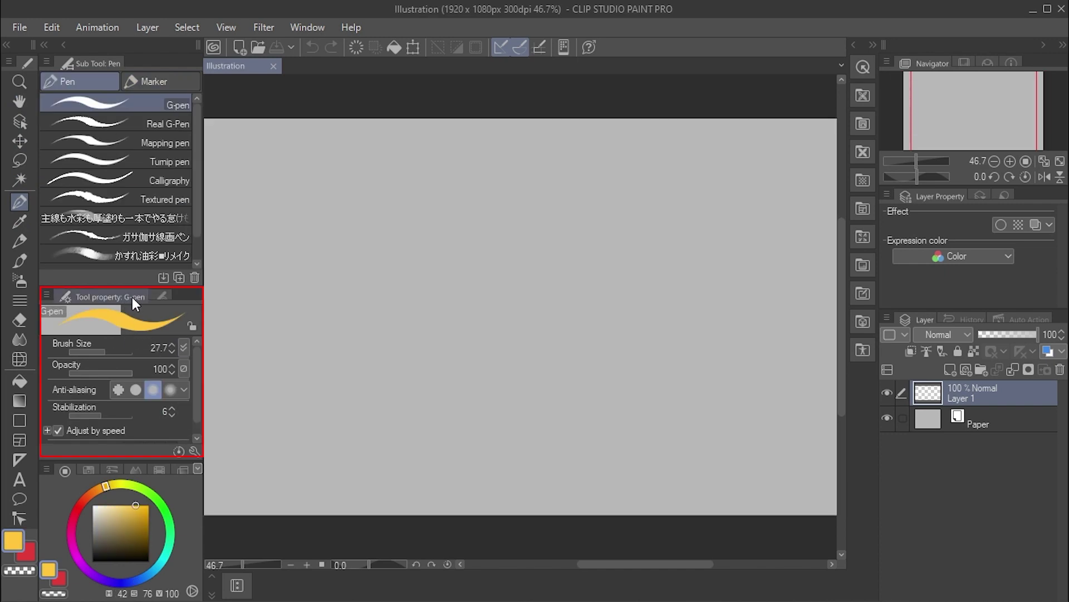
Step: Draw yellow G-pen test strokes at various sizes, including size 15 and opacity 63
left_click_drag(102, 351, 127, 351)
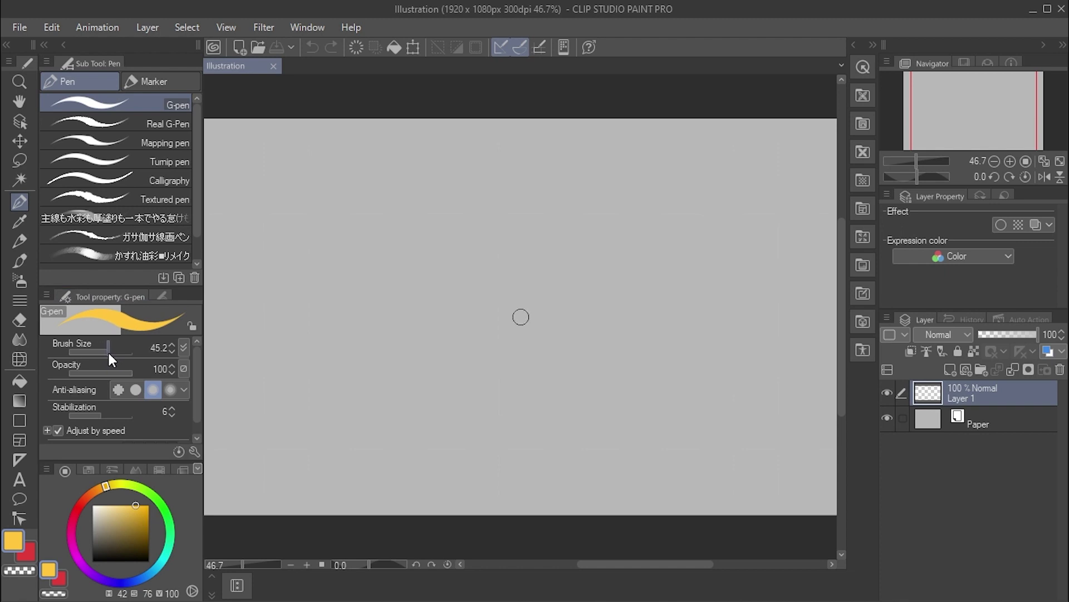
left_click_drag(400, 249, 394, 282)
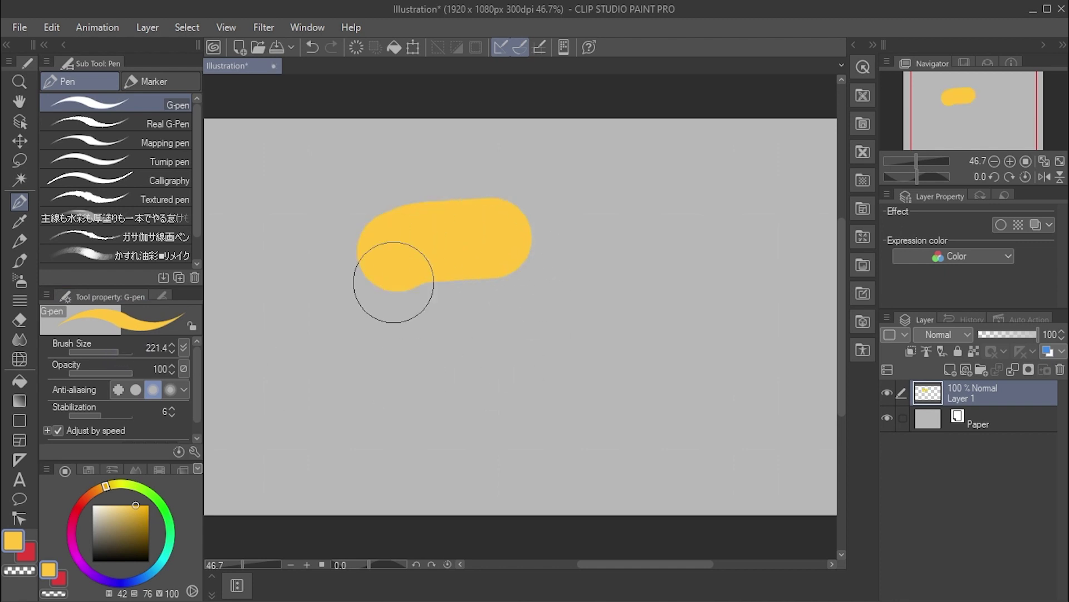
left_click(101, 351)
left_click_drag(275, 361, 540, 340)
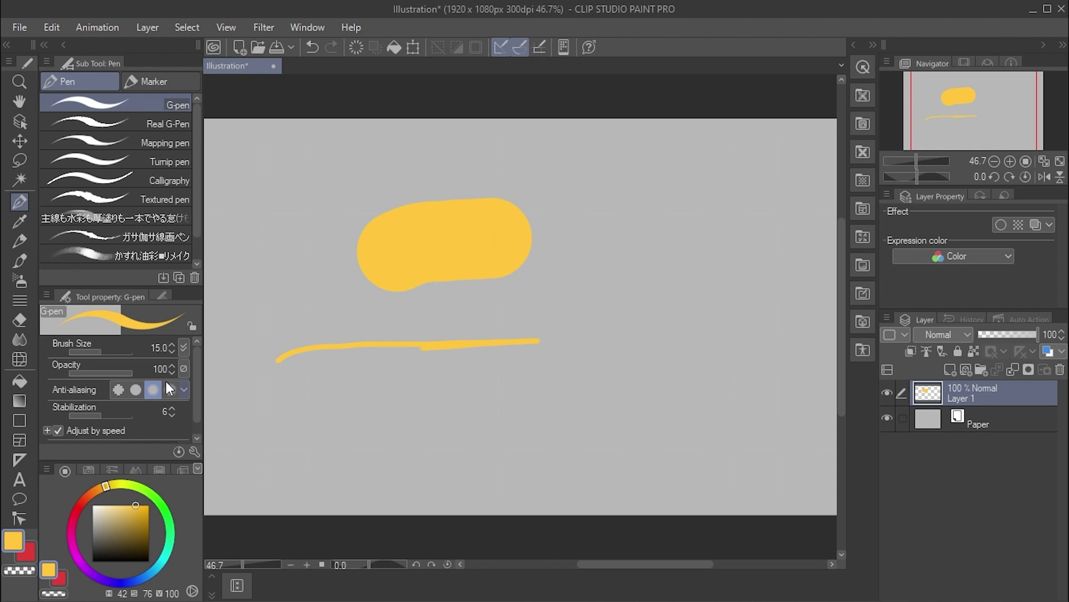
left_click_drag(97, 369, 109, 370)
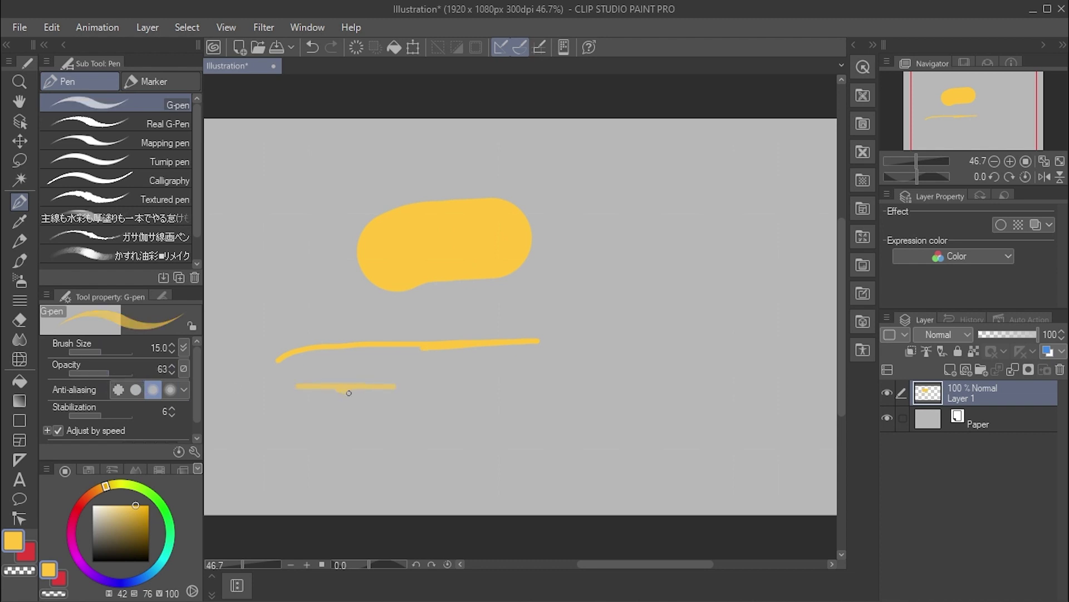
left_click_drag(348, 392, 359, 417)
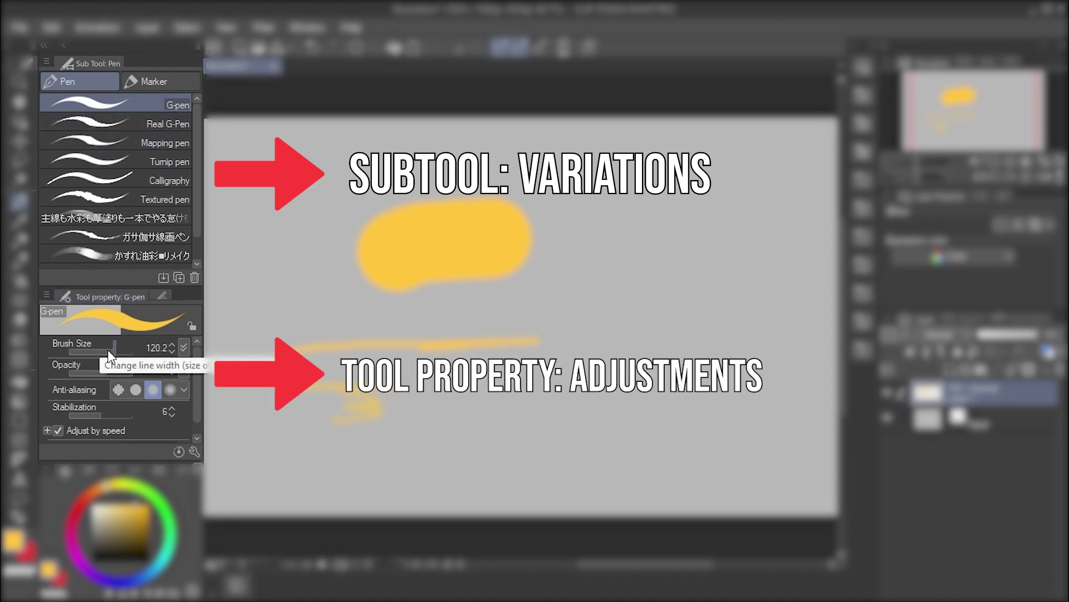
left_click_drag(108, 350, 104, 347)
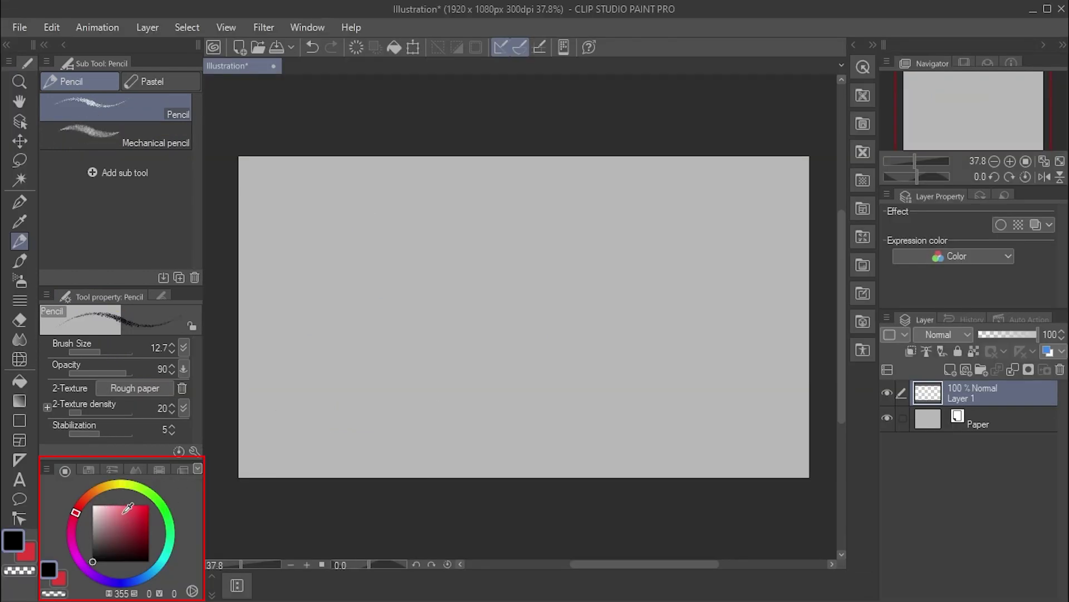
Step: Pick a pink-red colour and browse the colour panel tabs back to the colour set
left_click(127, 509)
left_click(134, 390)
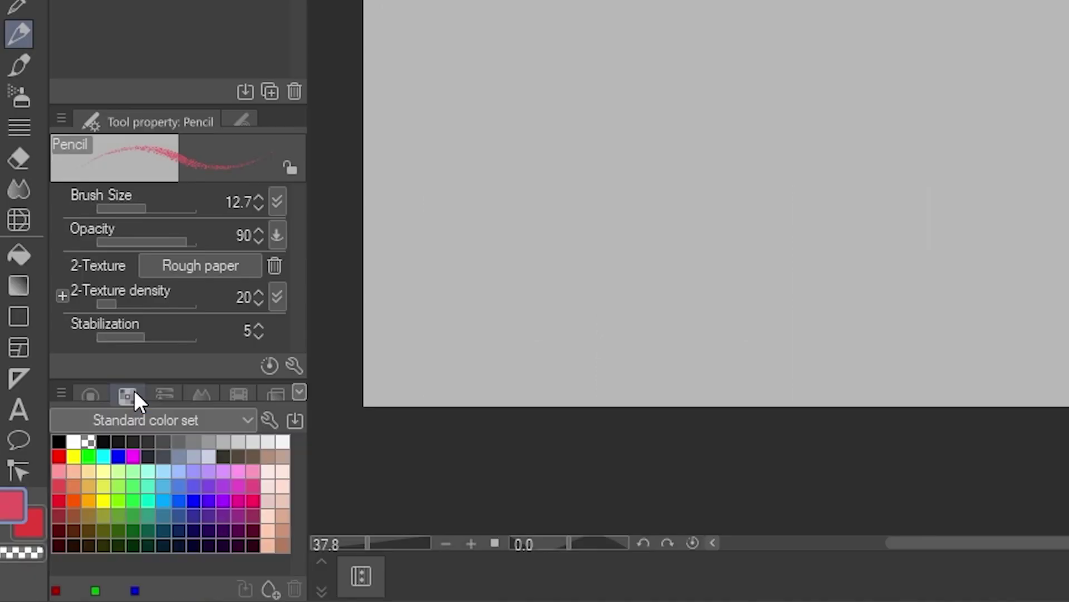
left_click(169, 390)
left_click(203, 390)
left_click(243, 391)
left_click(274, 396)
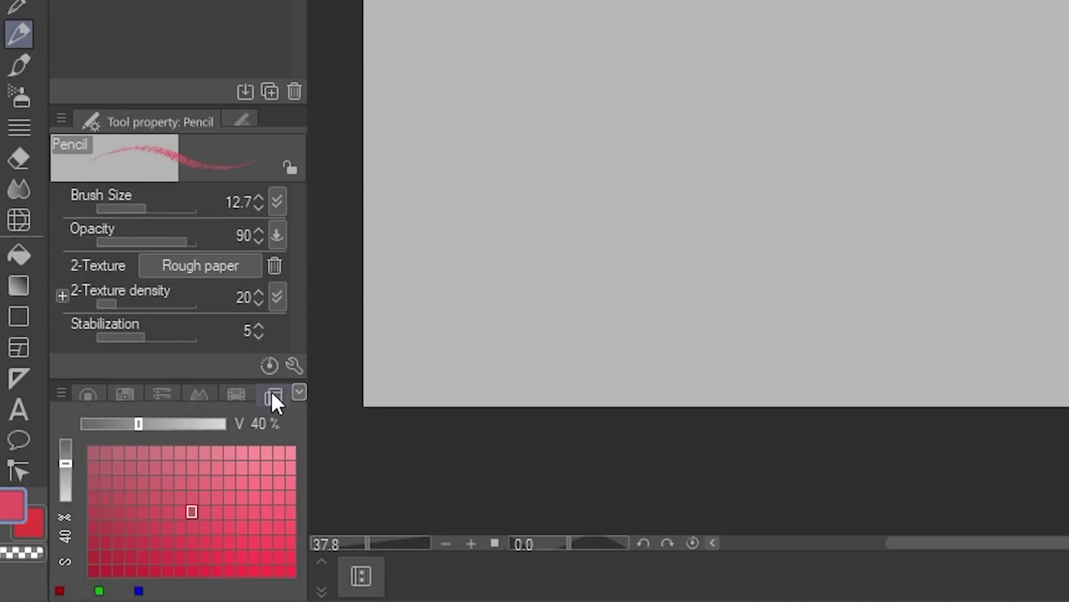
left_click(236, 394)
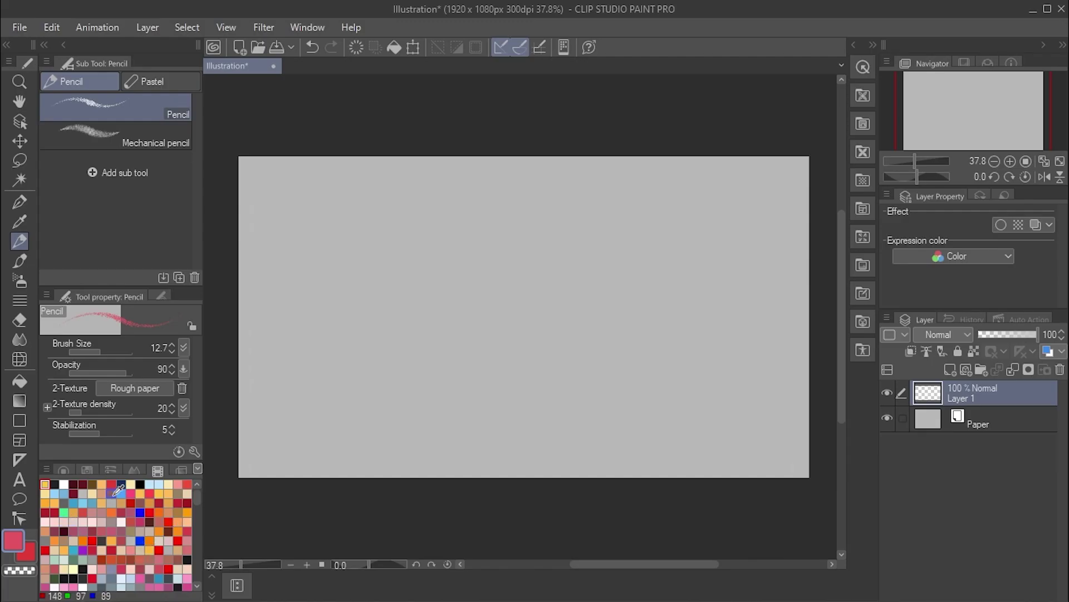
Step: Choose dark red from the colour set and draw a zig-zag G-pen stroke
left_click(78, 483)
key("p")
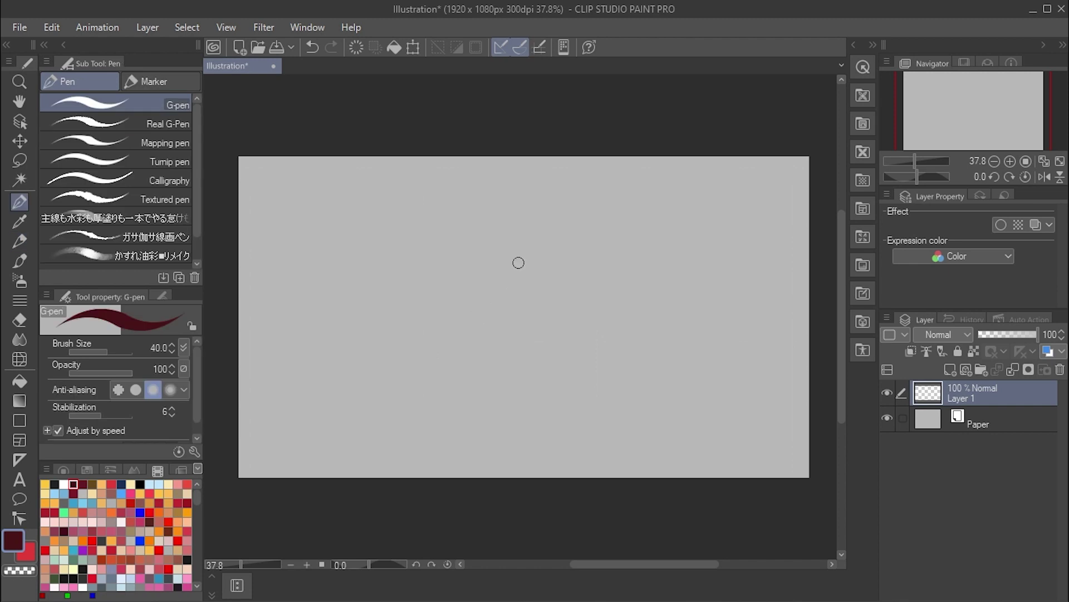
mouse_move(518, 260)
left_mouse_down()
mouse_move(447, 292)
mouse_move(556, 287)
left_mouse_up()
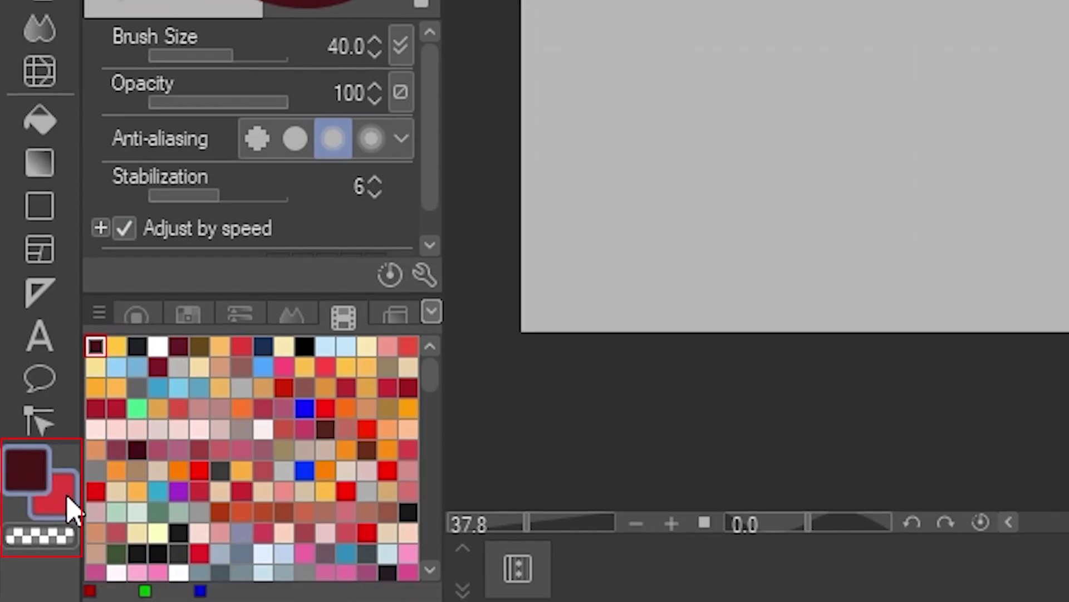
Step: Change the main colour to a fully bright, saturated green in Color settings
left_click(33, 463)
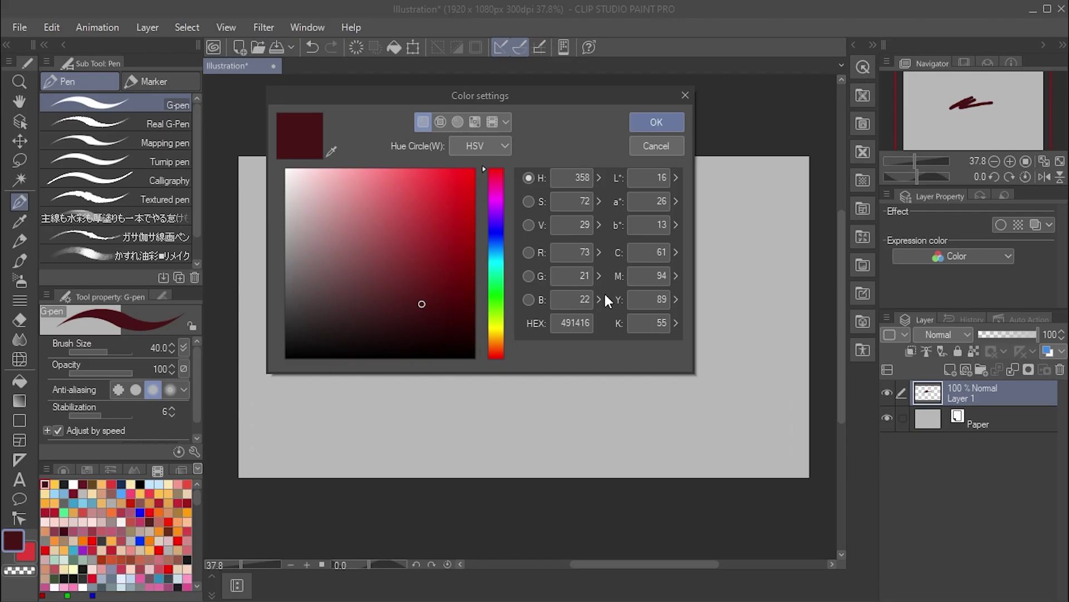
left_click(490, 282)
left_click_drag(439, 276, 476, 168)
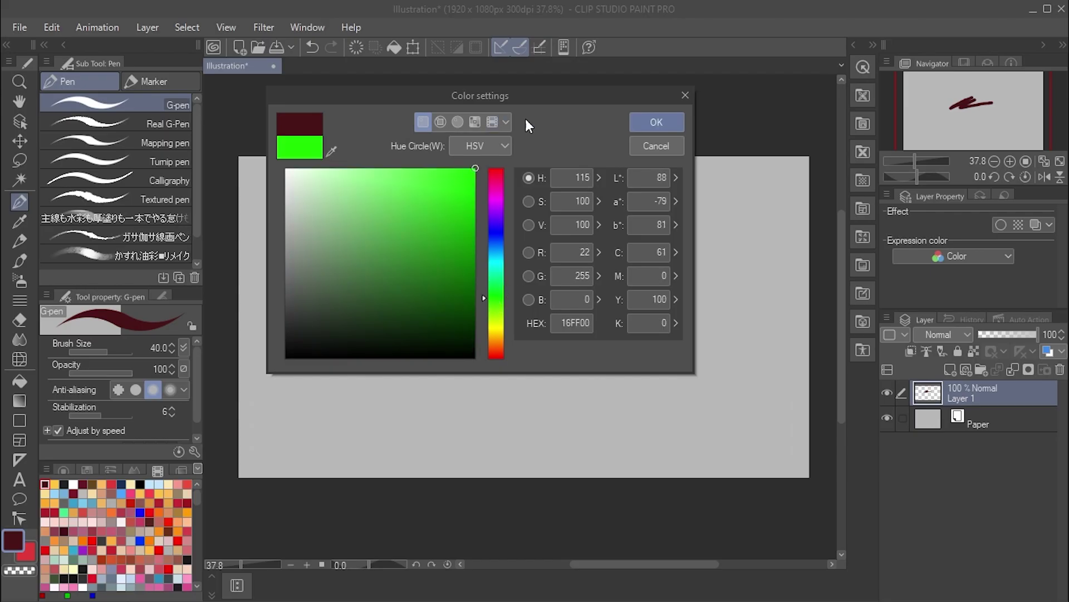
left_click(657, 122)
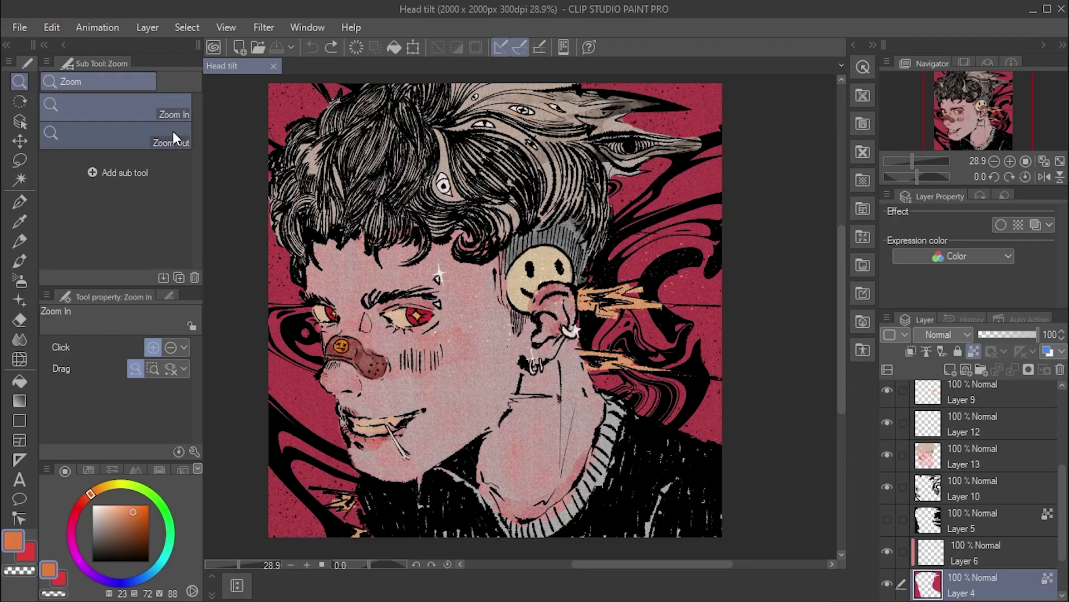
Step: Zoom, rotate and pan the Head tilt portrait view using the Rotate and Hand tools
left_click_drag(475, 317, 455, 318)
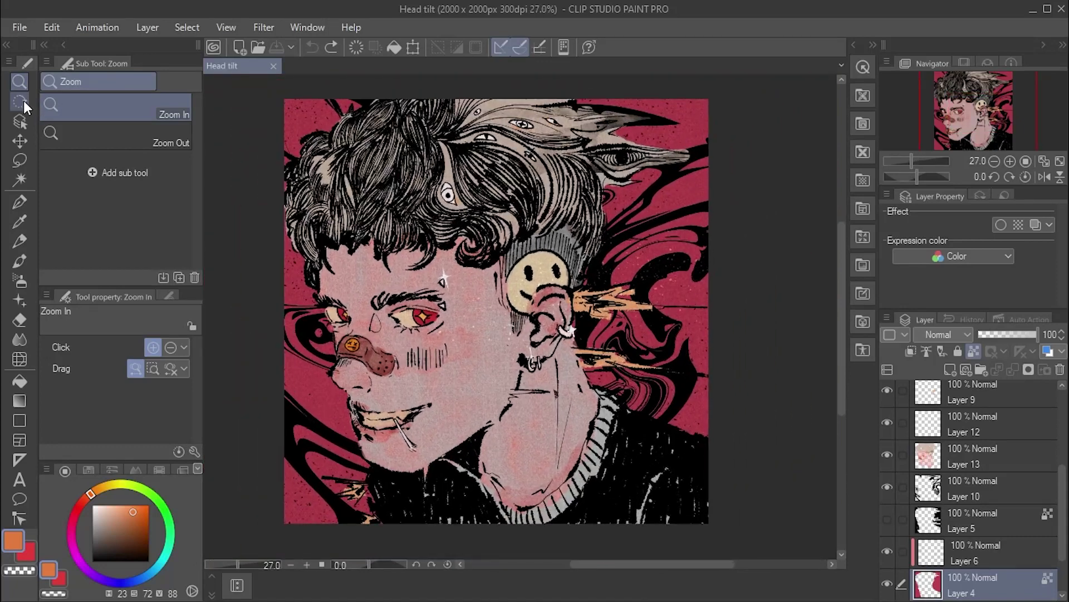
left_click(20, 101)
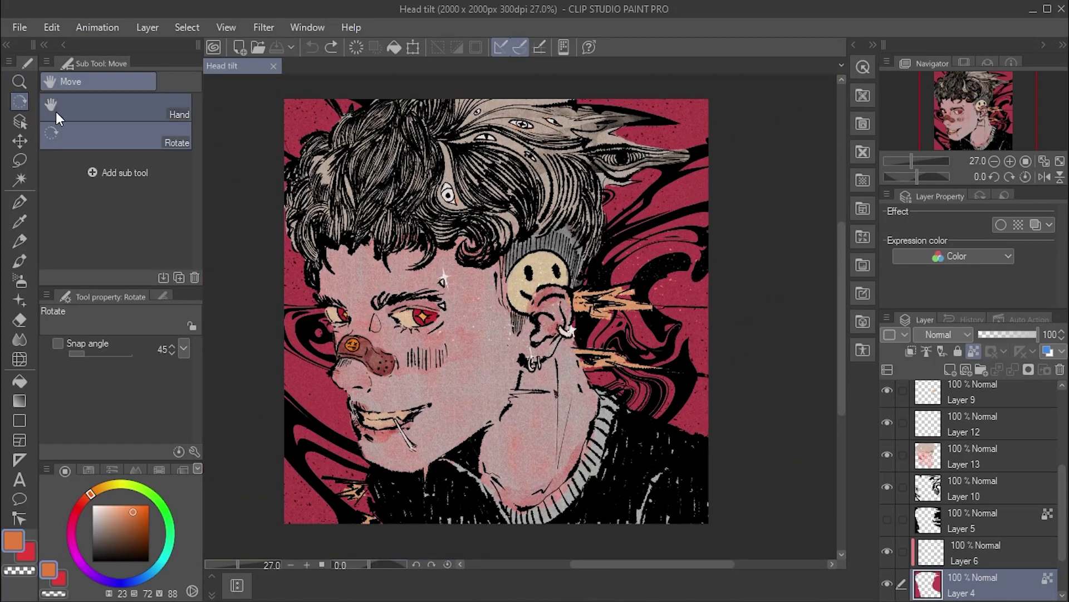
mouse_move(406, 172)
left_mouse_down()
mouse_move(685, 444)
mouse_move(619, 510)
left_mouse_up()
left_click(155, 118)
left_click_drag(493, 212, 518, 214)
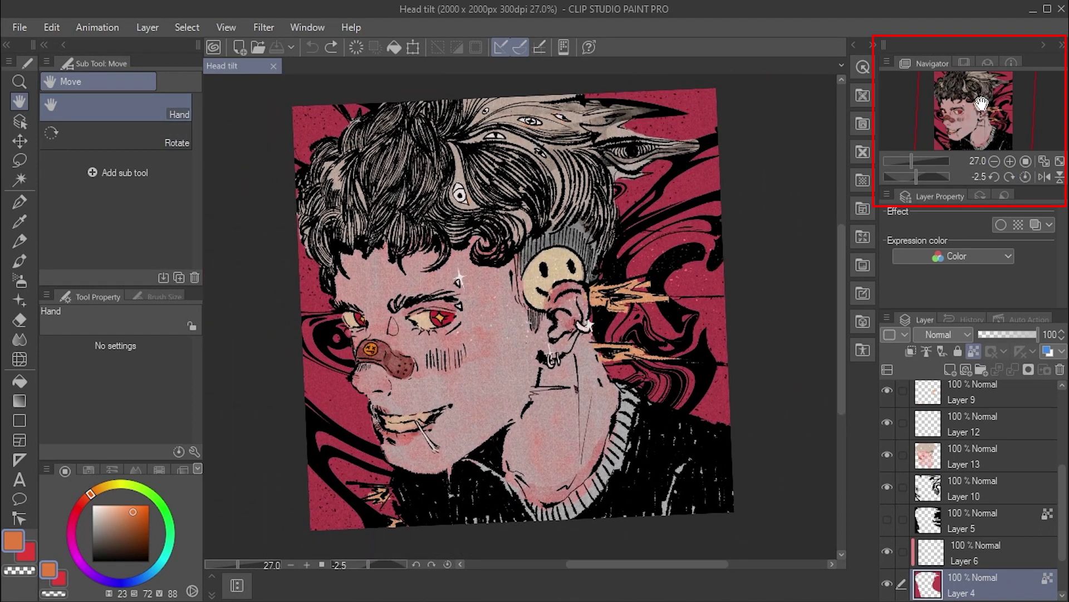
mouse_move(950, 104)
left_mouse_down()
mouse_move(976, 105)
mouse_move(963, 105)
left_mouse_up()
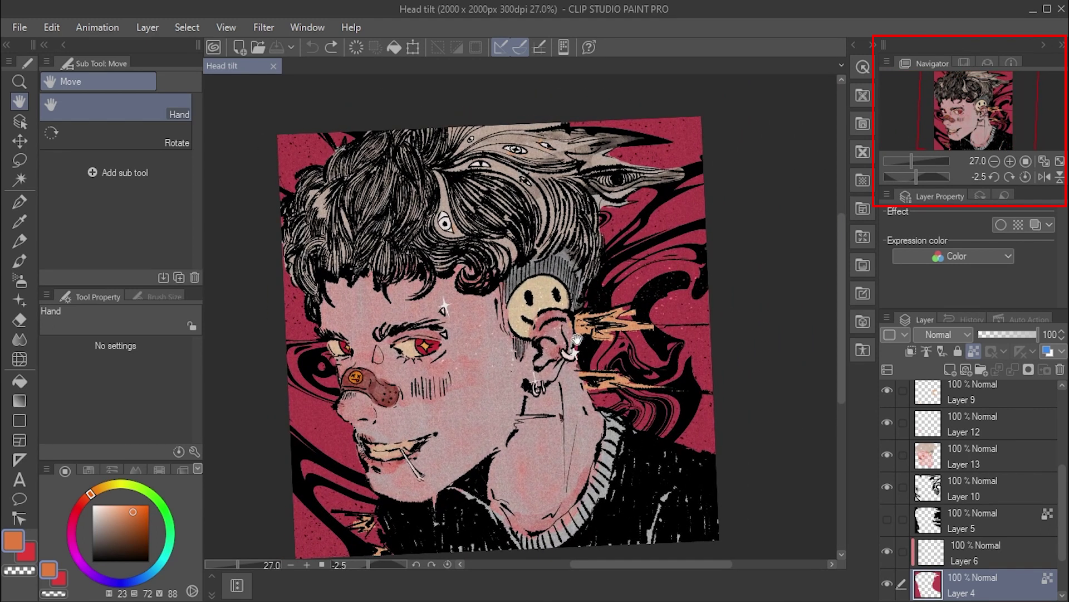
key("p")
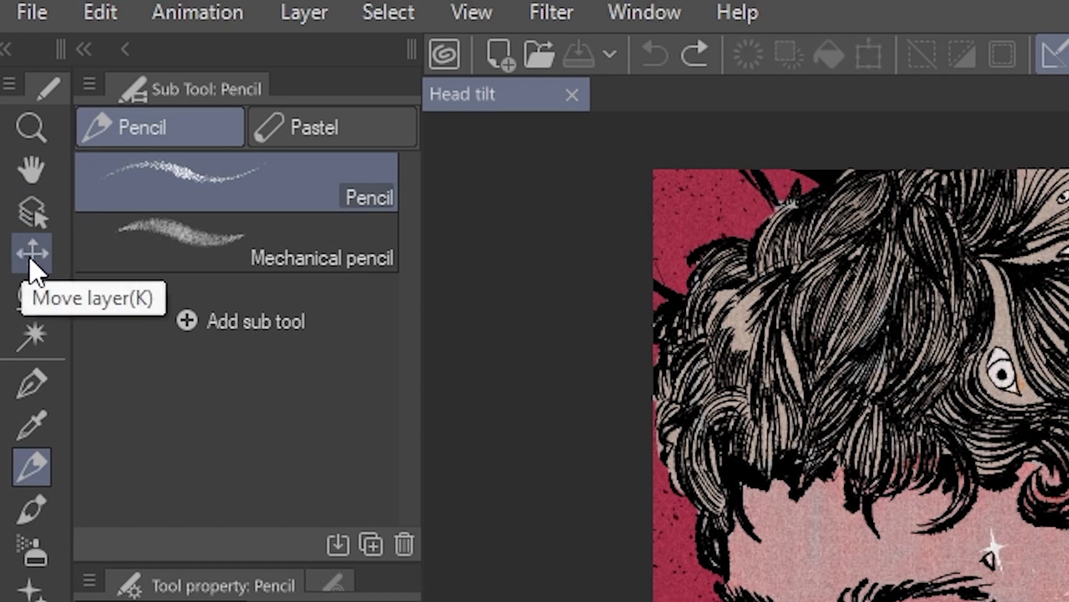
Step: Try shifting Layer 10's swirls to the left, then undo the move
left_click(31, 263)
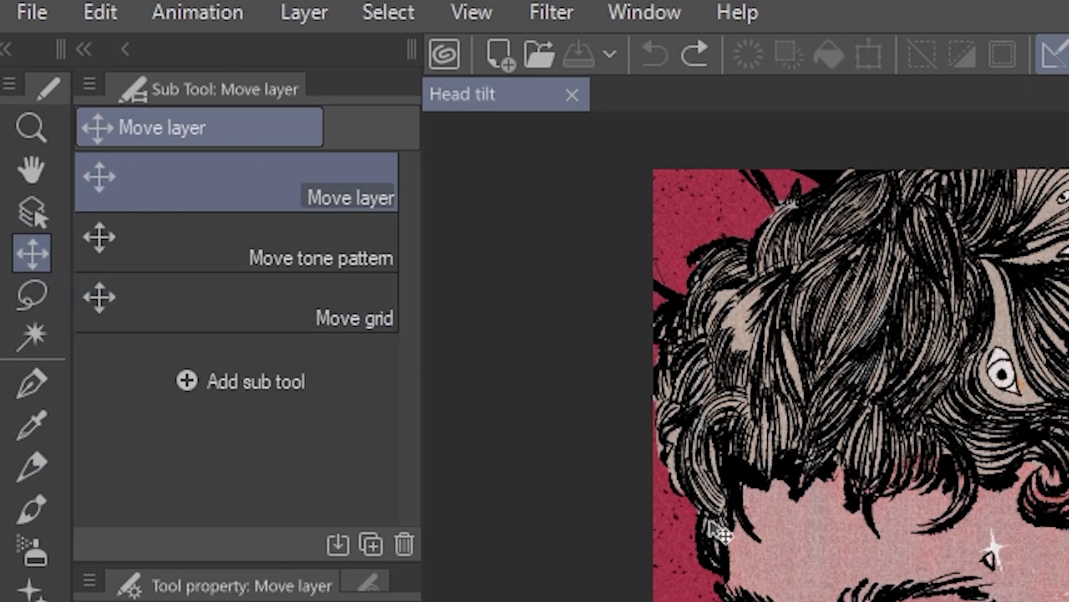
left_click_drag(739, 371, 701, 376)
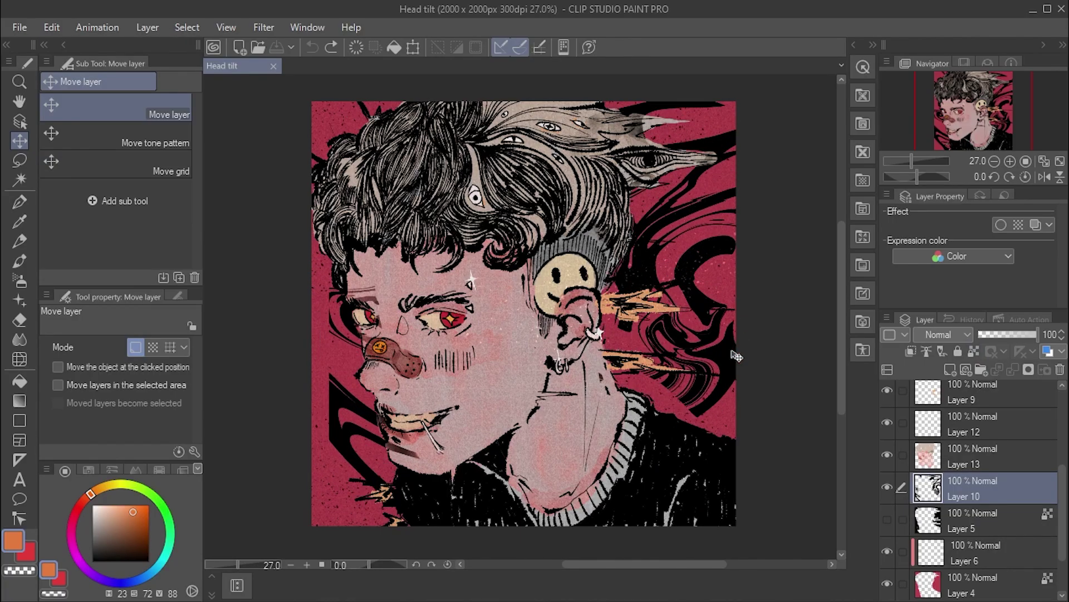
key("ctrl+z")
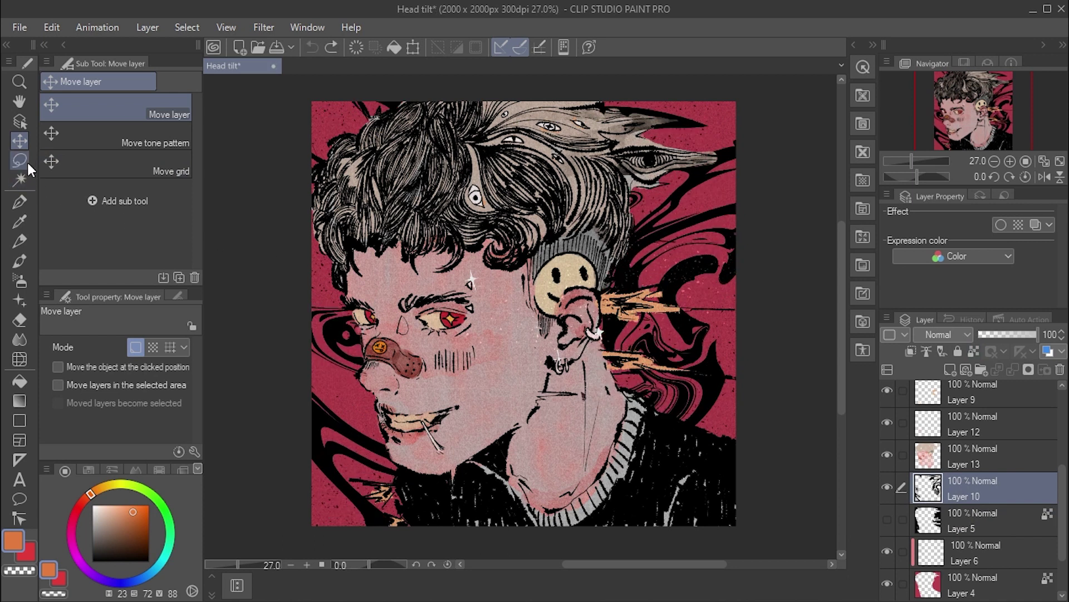
Step: Lasso the neck area and trial-move it right and down, then cancel the transform
left_click(21, 160)
left_click_drag(506, 201, 668, 242)
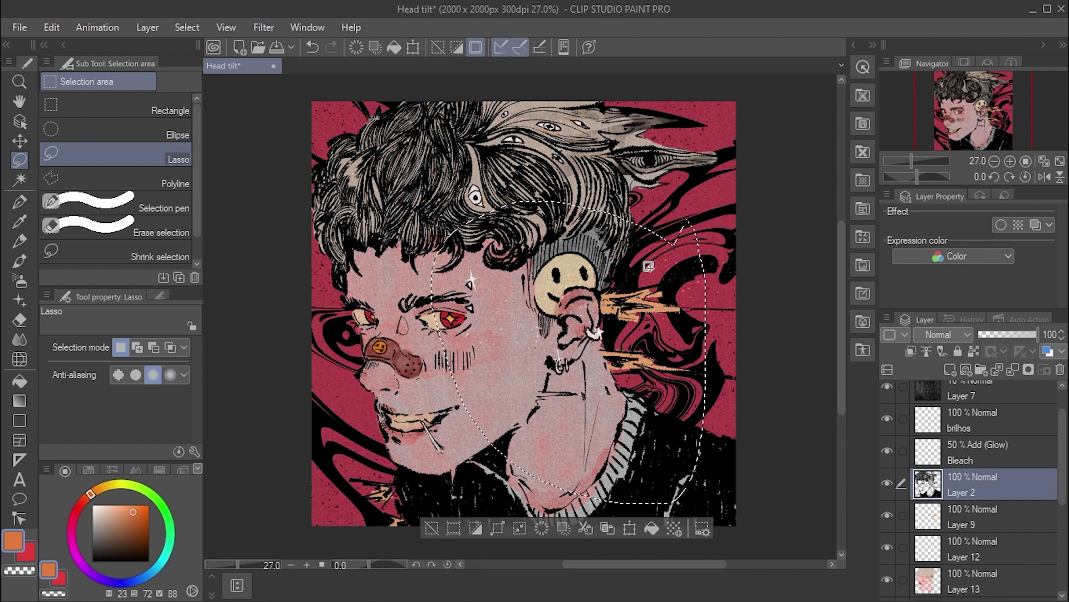
key("ctrl+t")
left_click_drag(591, 315, 642, 336)
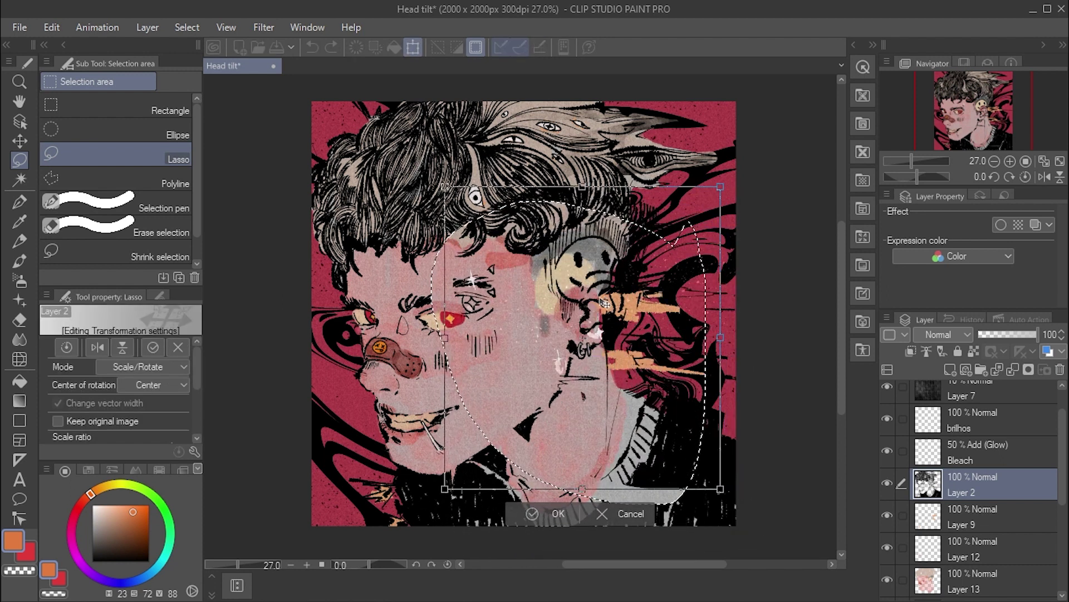
key("Escape")
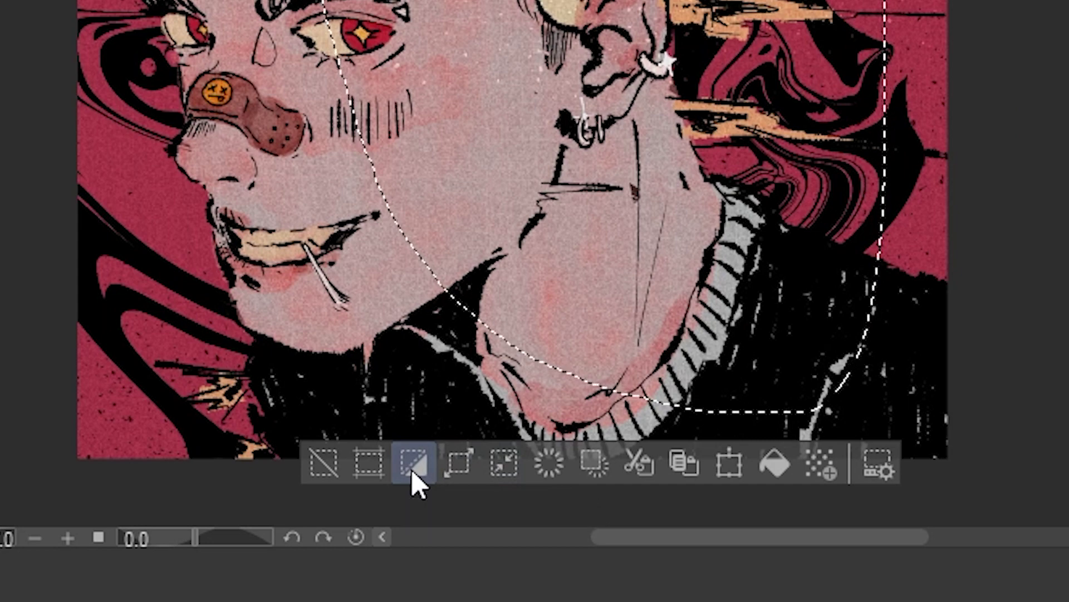
Step: Invert the selection and shift the surrounding portrait leftward, confirming the transform
left_click(412, 469)
key("ctrl+t")
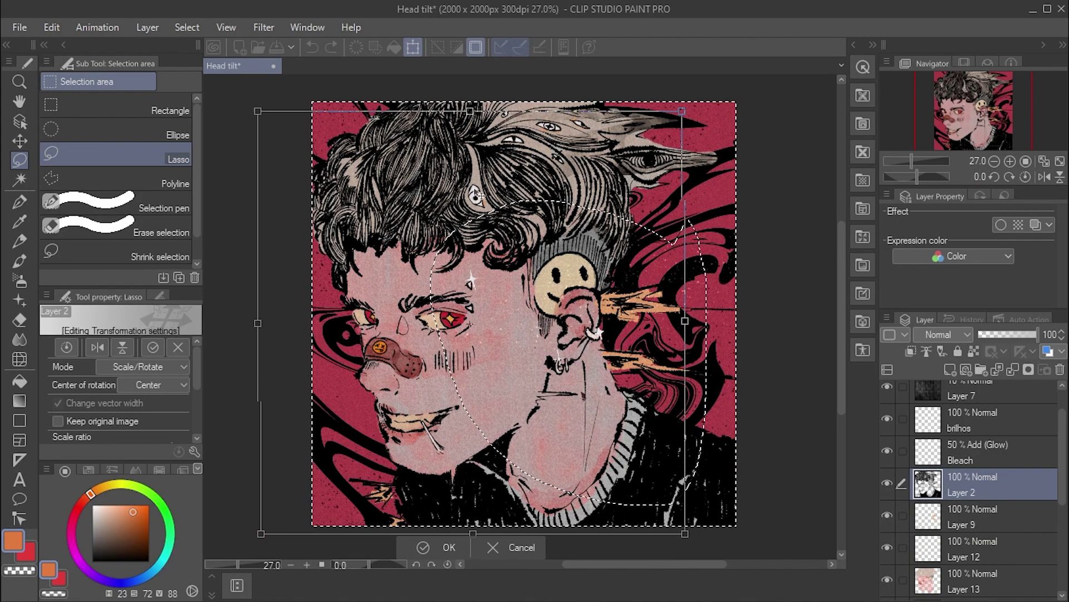
left_click_drag(475, 195, 430, 181)
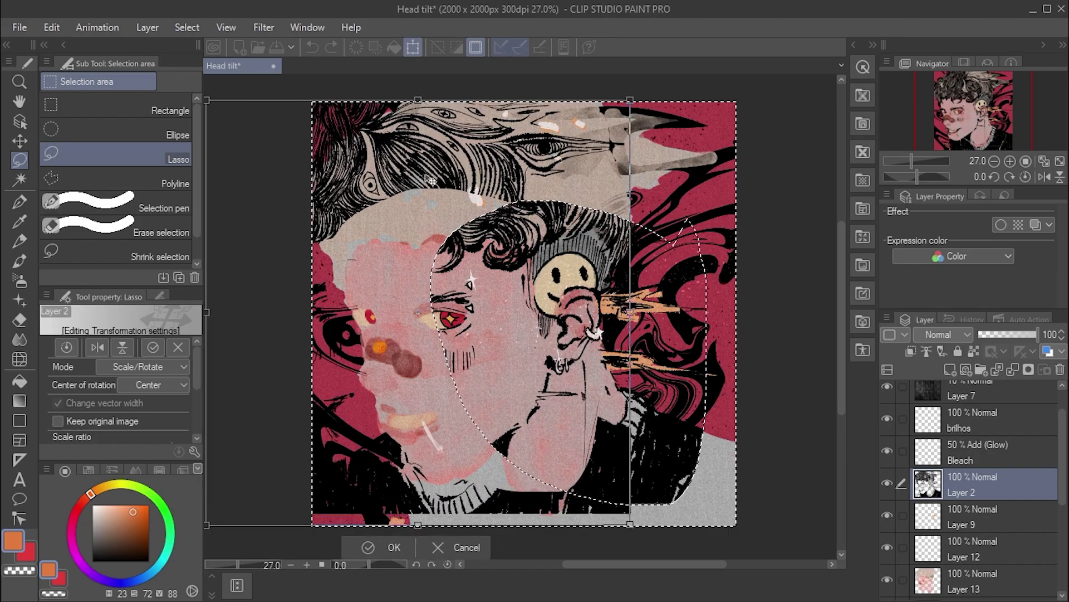
key("Return")
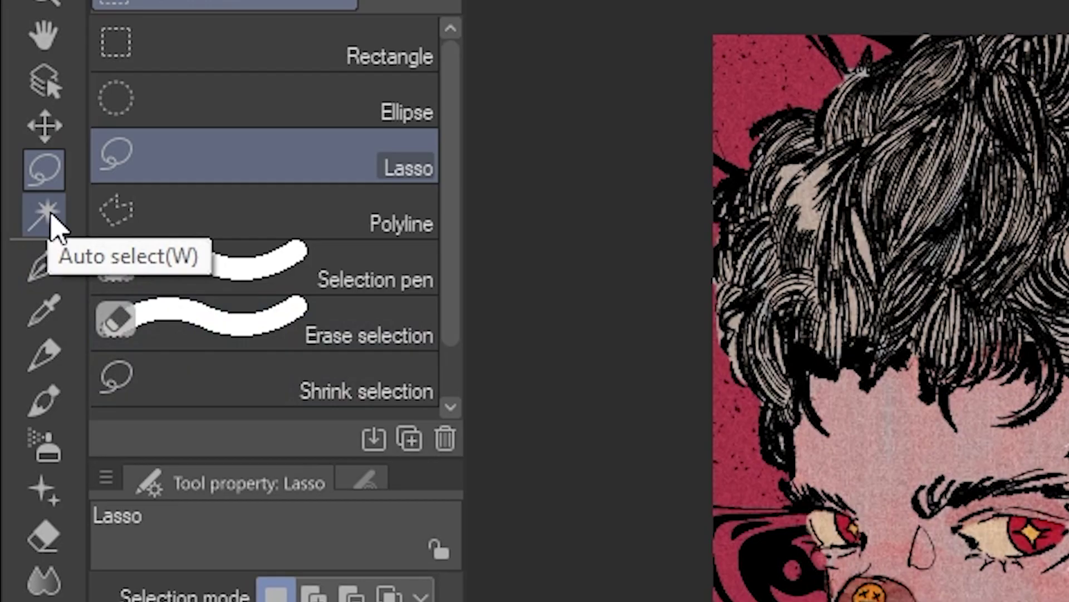
Step: Auto-select the orange circle, fill it green, undo, and switch to the Pen
left_click(50, 223)
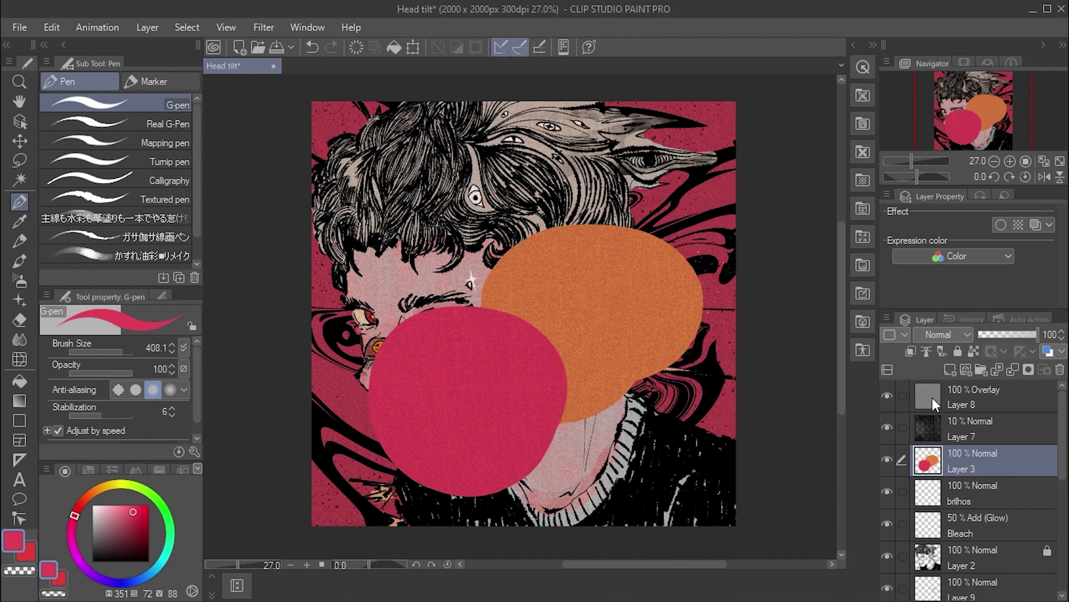
left_click(601, 289)
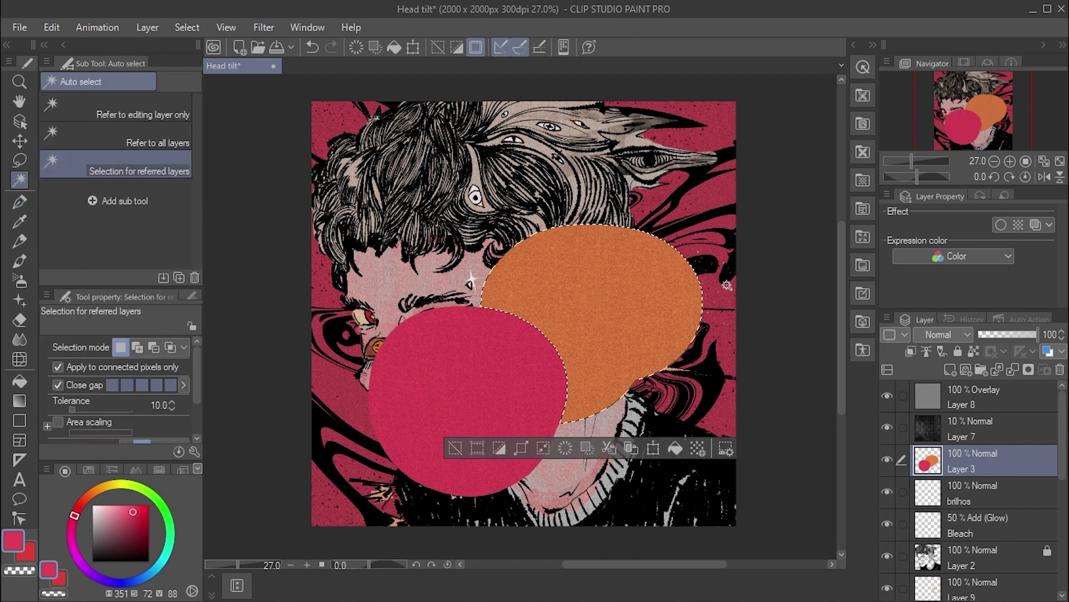
key("m")
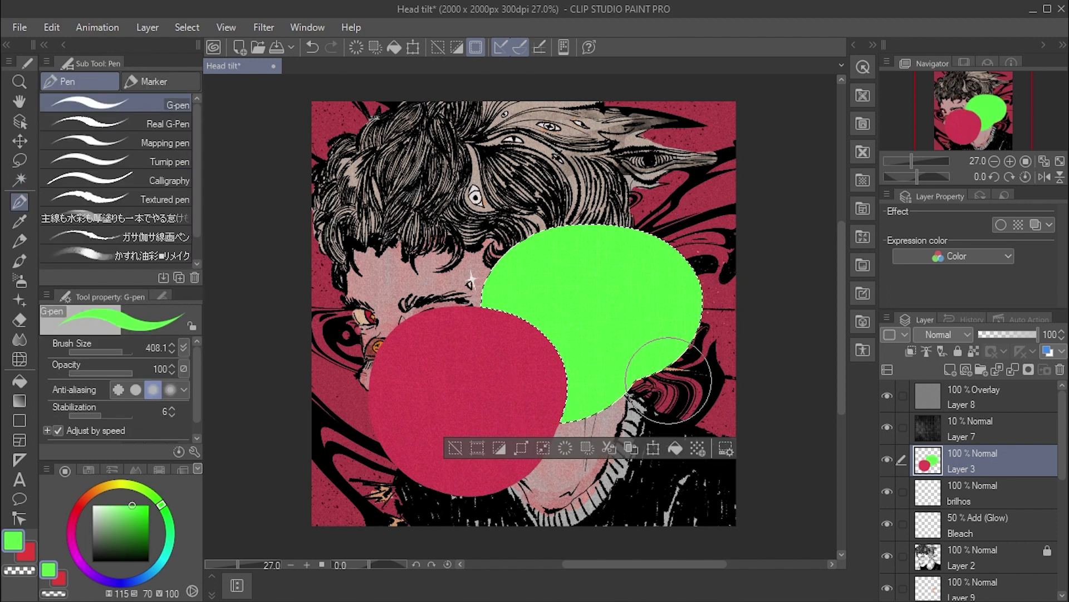
key("ctrl+z")
key("ctrl+z")
key("ctrl+z")
key("p")
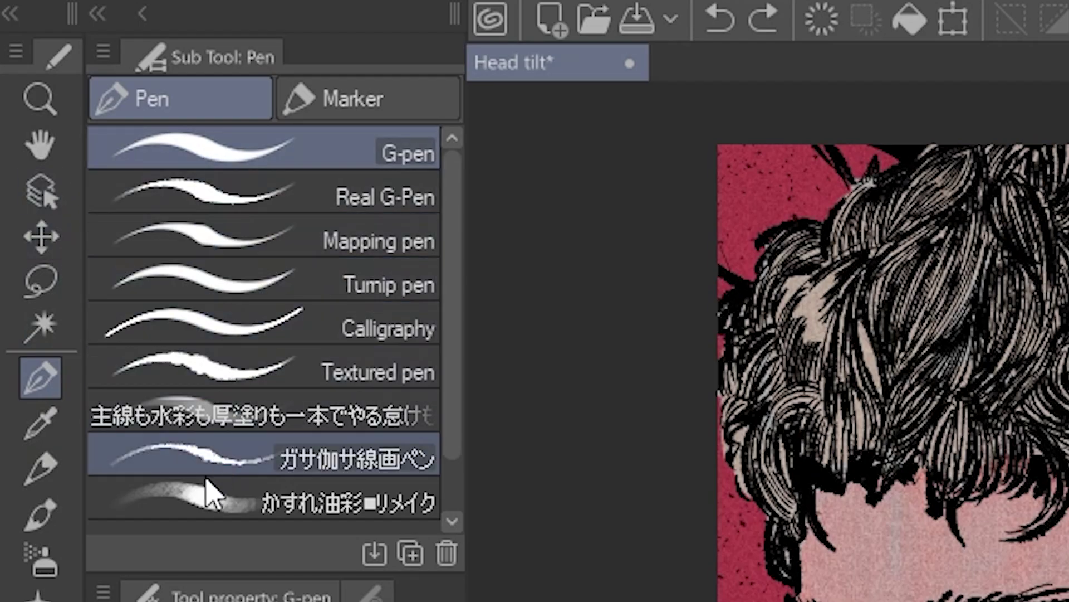
Step: Browse marker, eyedropper, pencil, charcoal, thick paint and India ink brushes, testing a white charcoal stroke
left_click(408, 104)
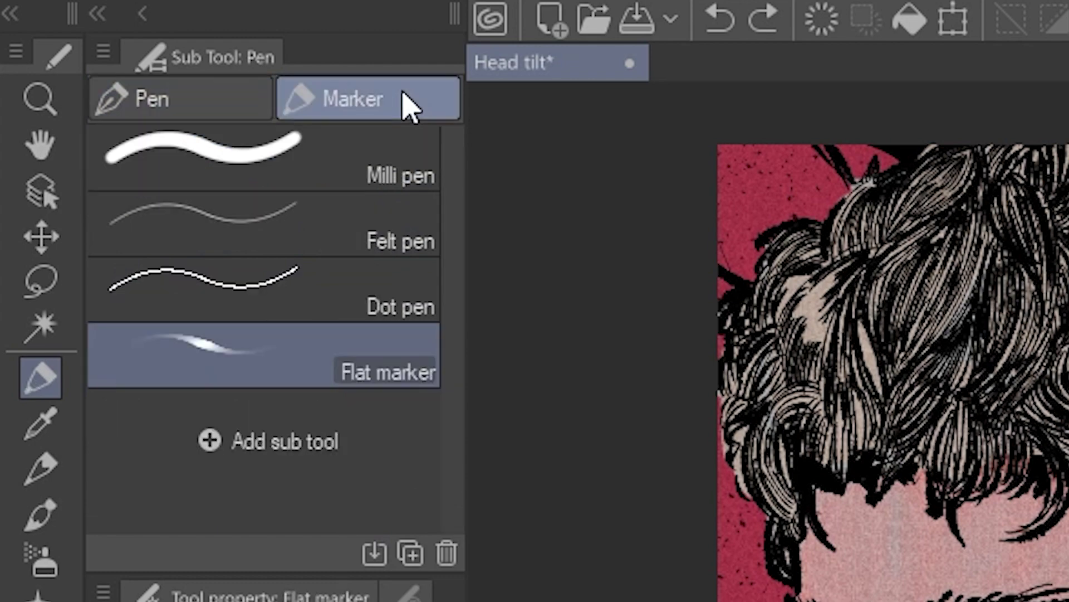
left_click(24, 224)
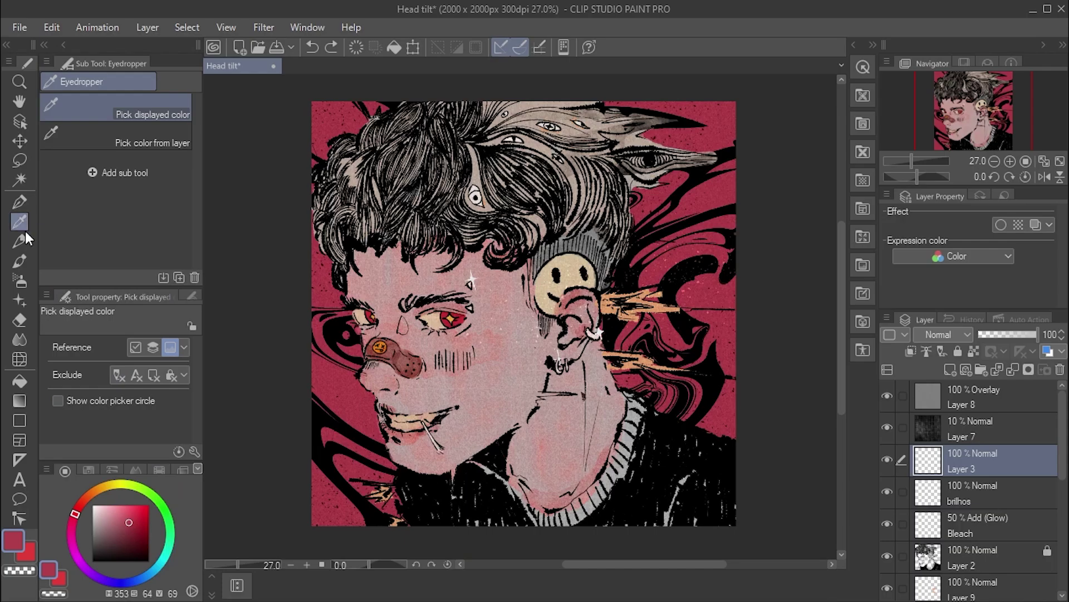
left_click(19, 239)
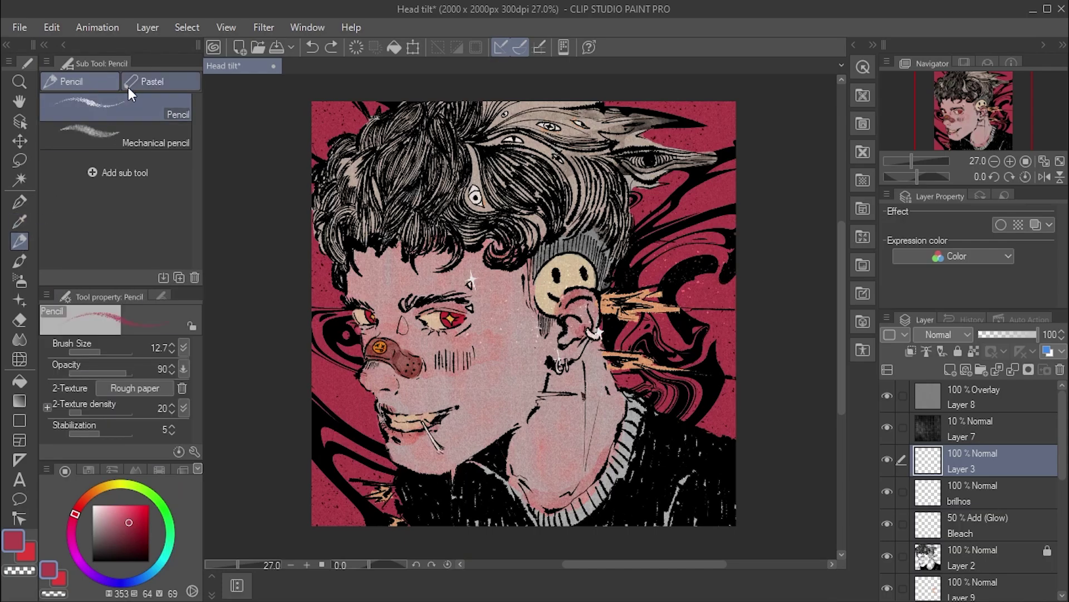
left_click_drag(334, 284, 468, 180)
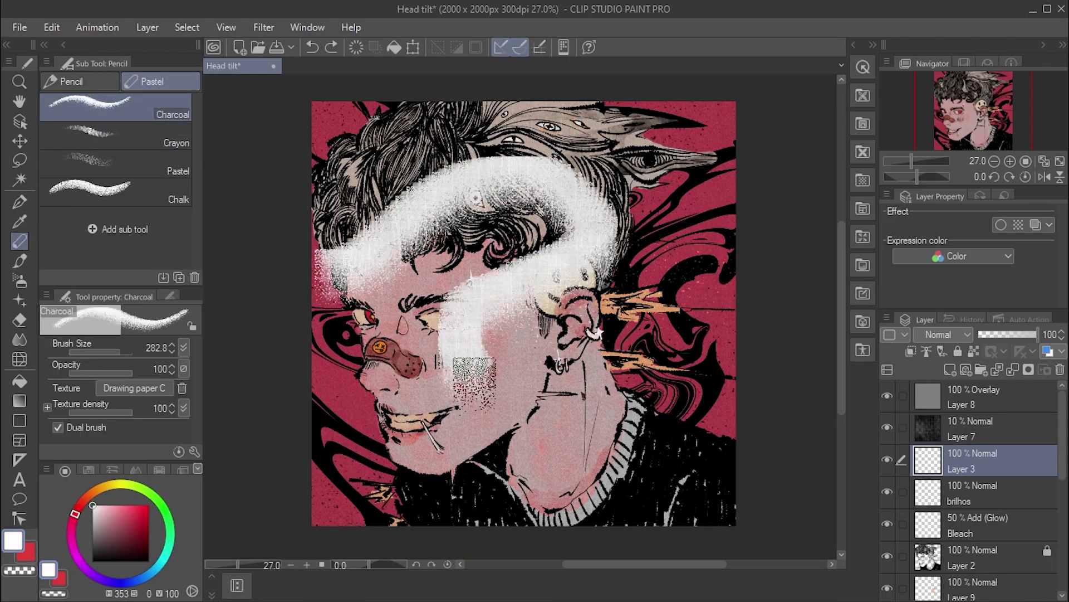
left_click(19, 261)
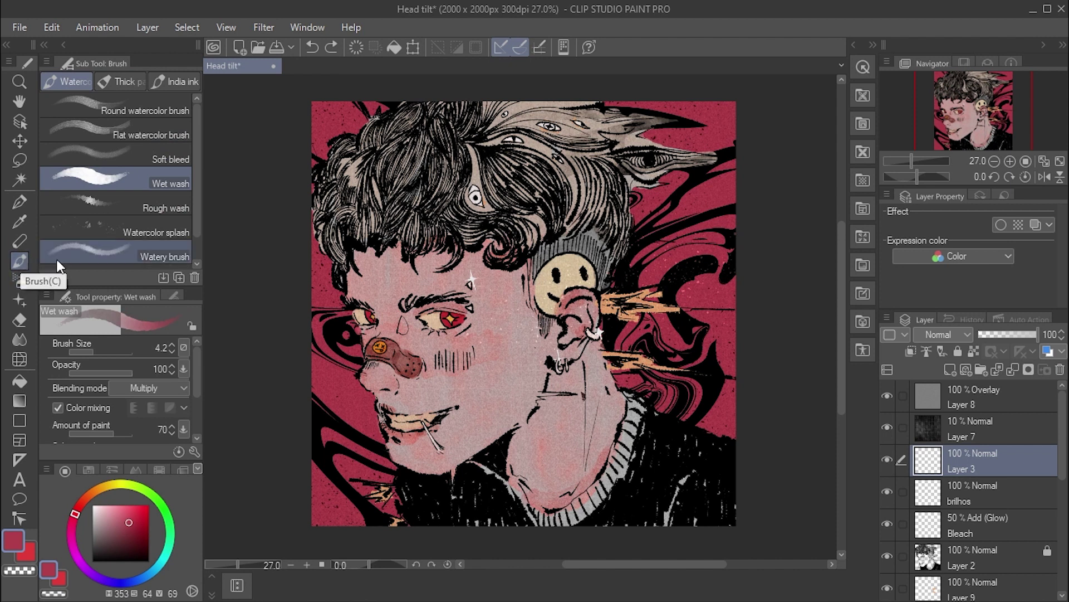
left_click(109, 80)
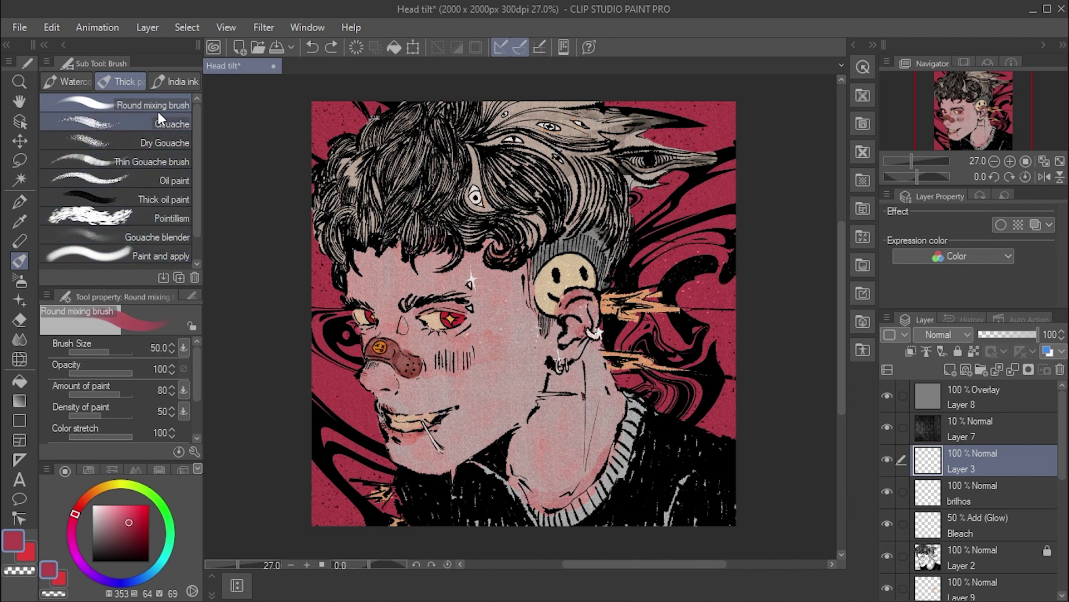
left_click(162, 84)
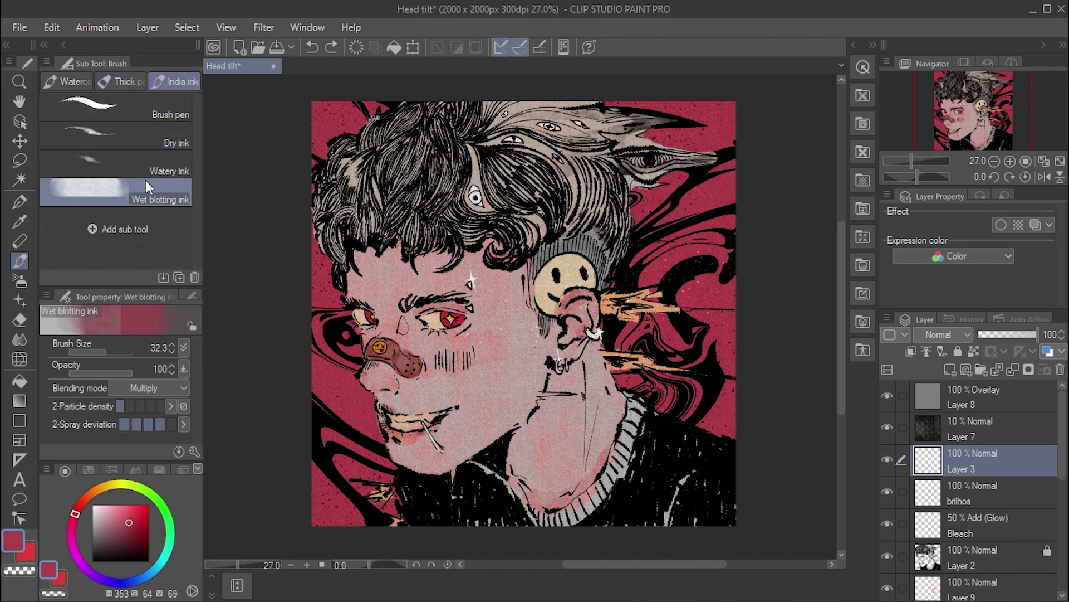
Step: Test a soft white airbrush haze over the portrait, then undo it
key("b")
left_click(20, 283)
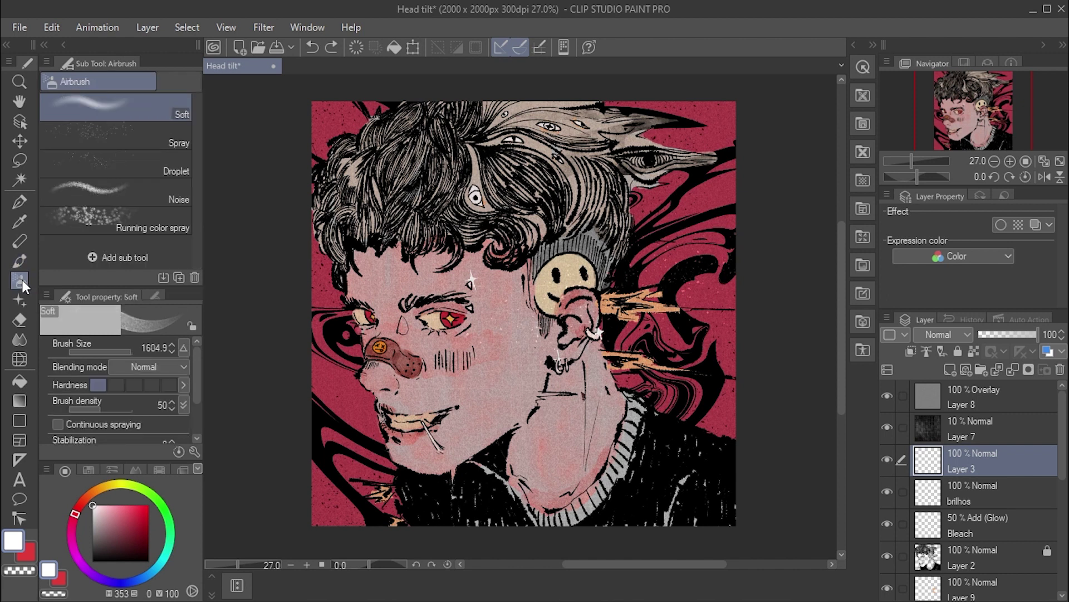
left_click_drag(490, 323, 336, 244)
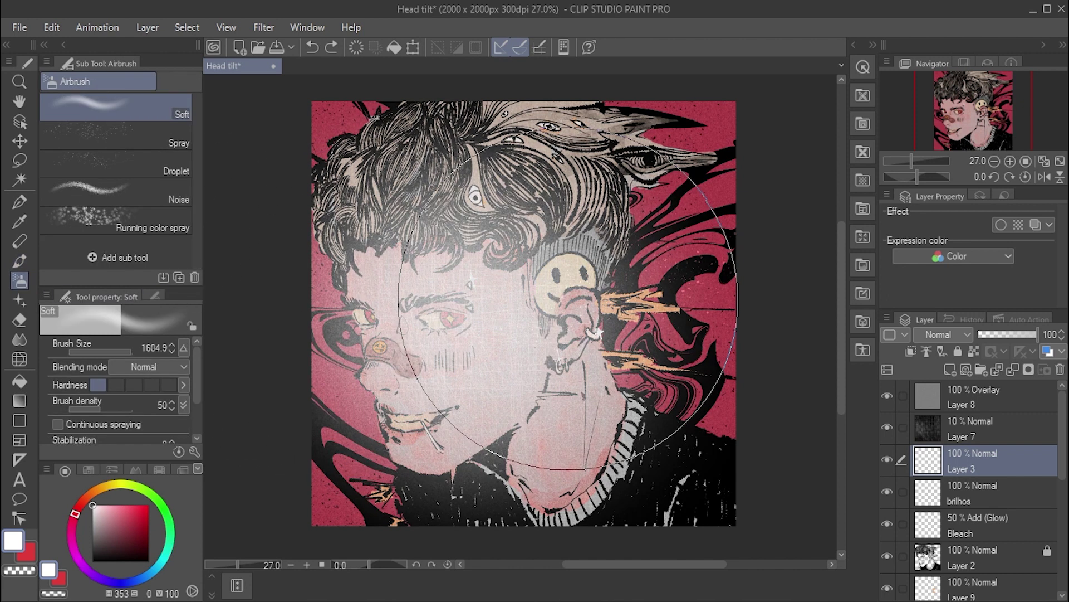
key("ctrl+z")
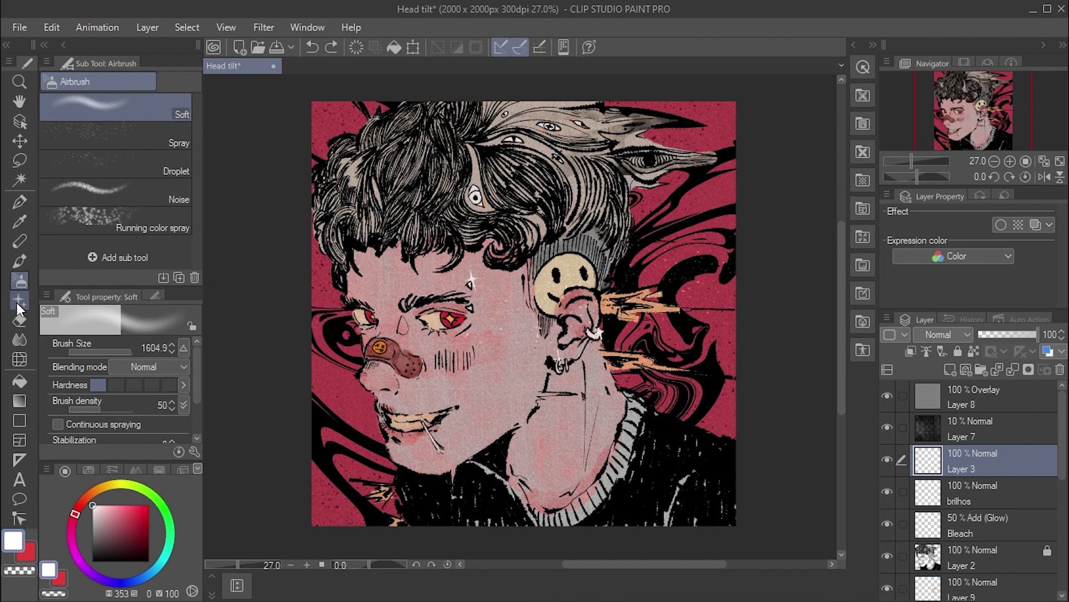
Step: Stamp bloodstain splatters and undo, then browse sparkle, background, clothing, hatching and ruled-line decorations
left_click(18, 300)
mouse_move(470, 284)
left_mouse_down()
mouse_move(565, 294)
mouse_move(452, 460)
left_mouse_up()
key("ctrl+z")
left_click(125, 125)
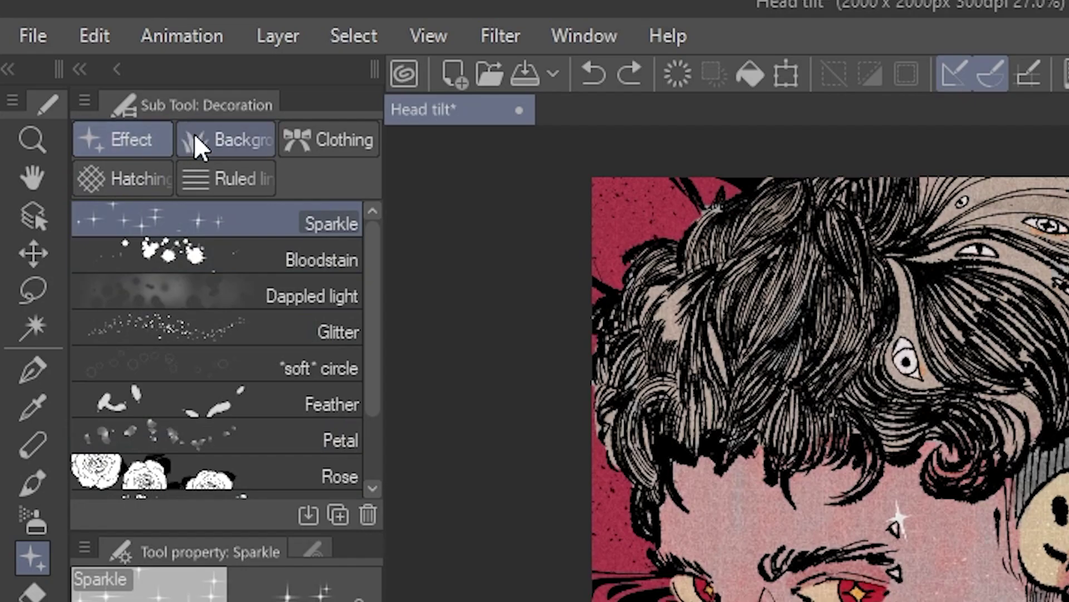
left_click(121, 82)
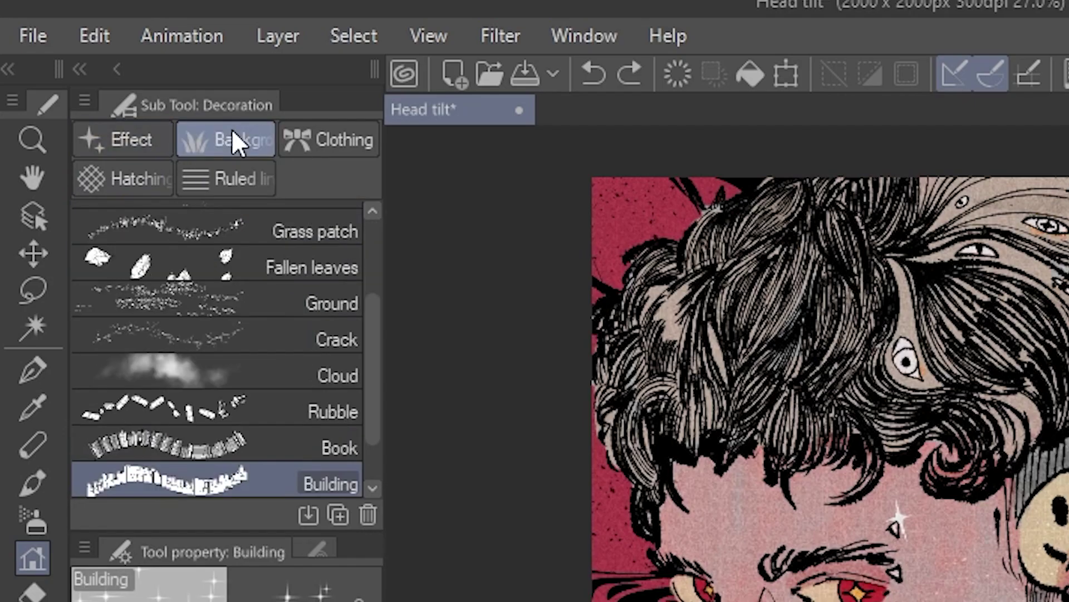
left_click(330, 142)
left_click(138, 186)
left_click(226, 179)
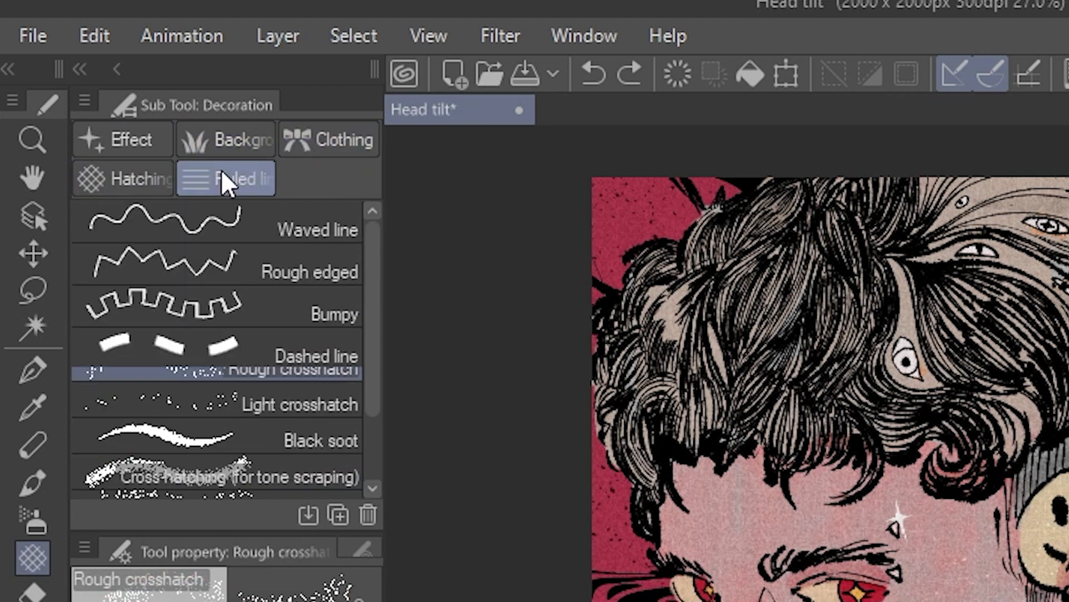
left_click(268, 441)
Step: Erase Layer 2's line art across the hair, face and ear
left_click(29, 592)
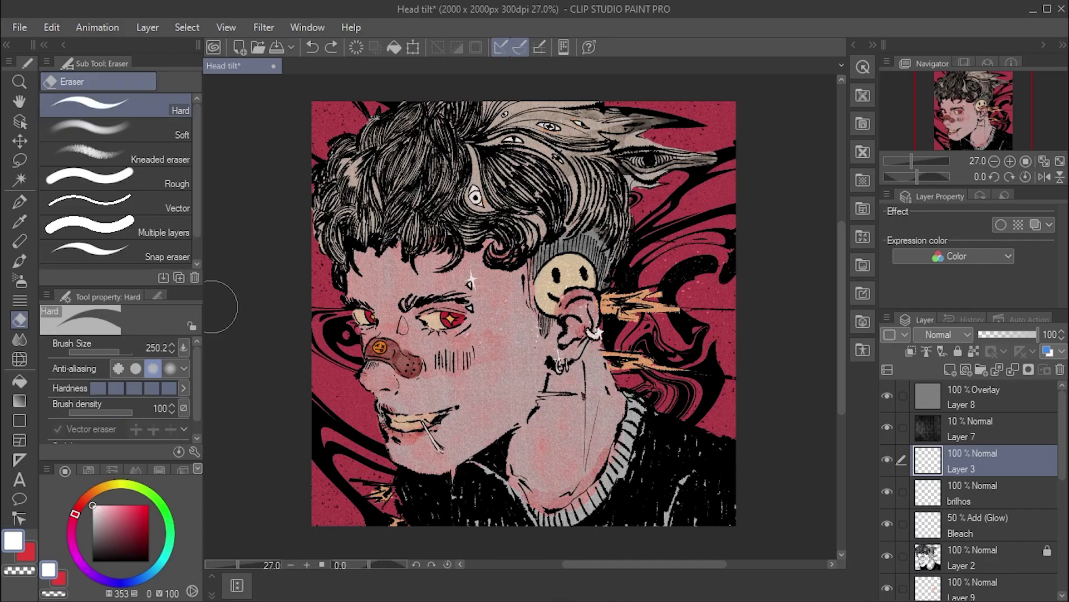
left_click(989, 565)
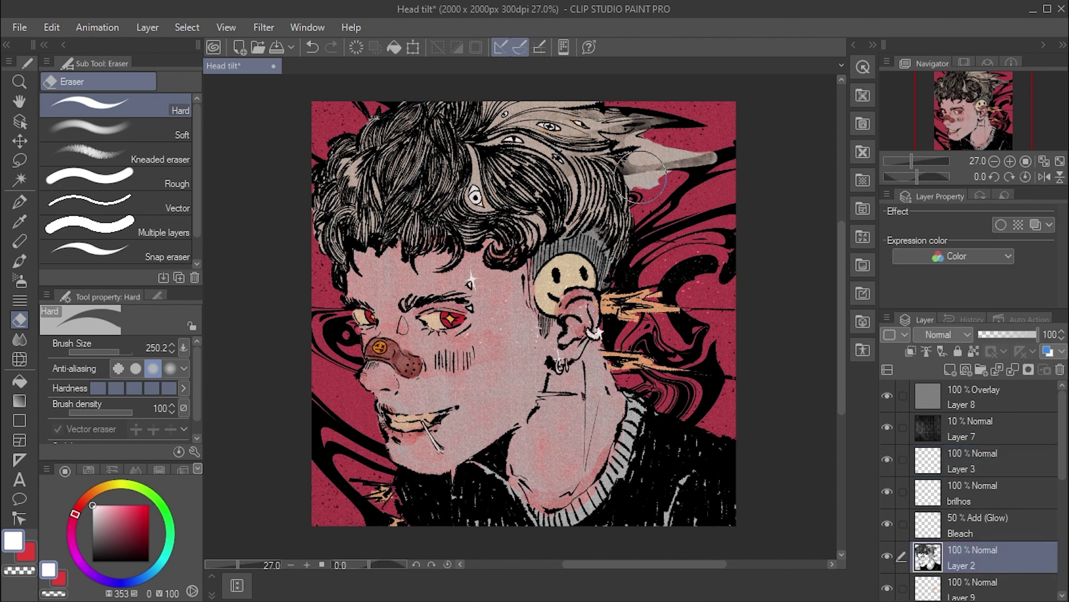
mouse_move(652, 167)
left_mouse_down()
mouse_move(435, 318)
mouse_move(747, 196)
left_mouse_up()
left_click_drag(585, 318, 418, 418)
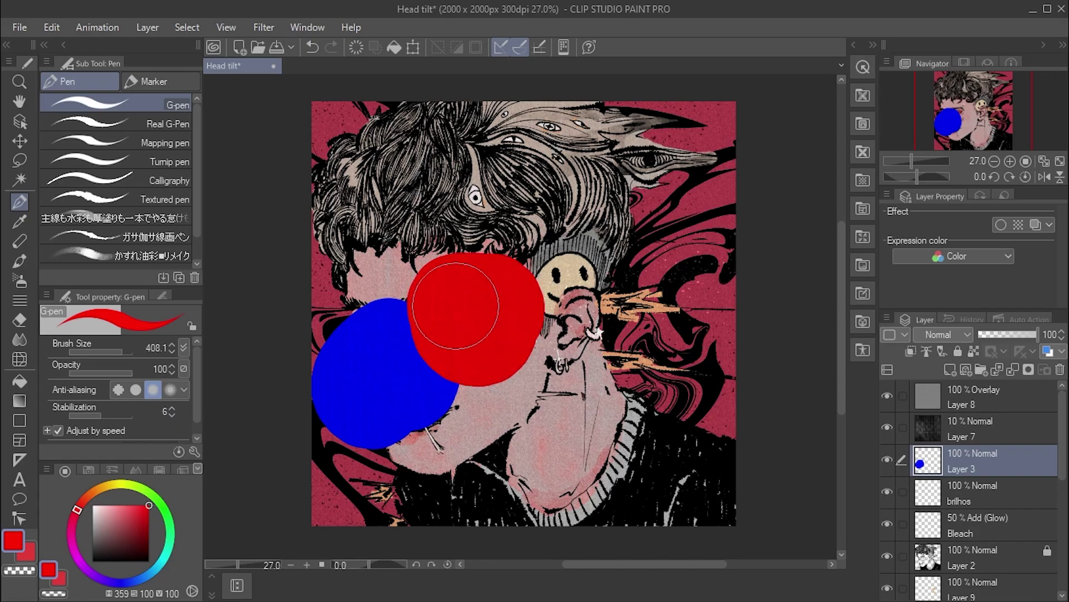
left_click_drag(443, 284, 526, 276)
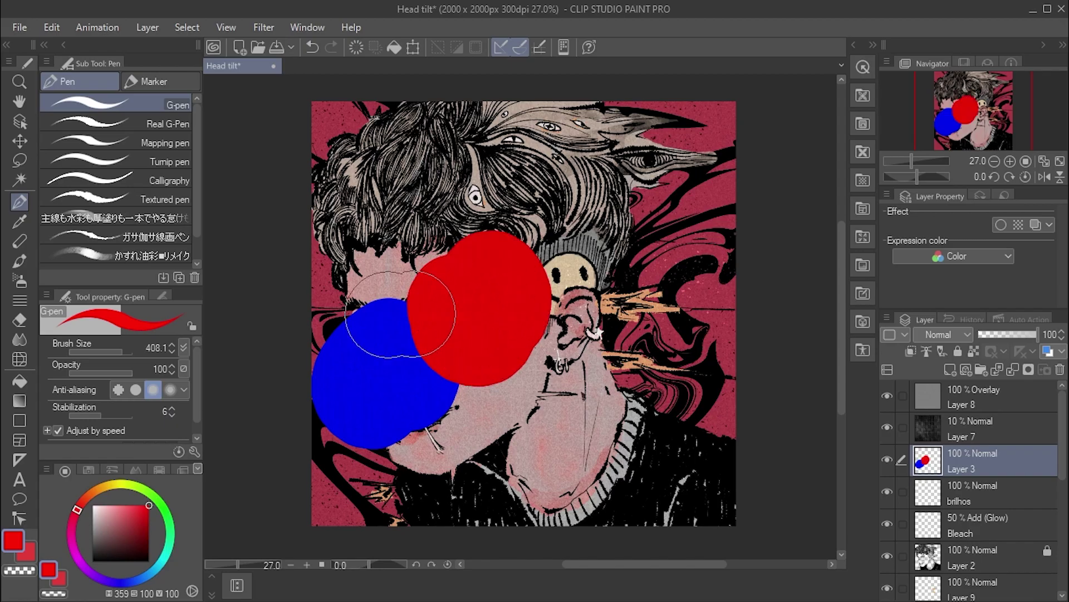
left_click(20, 338)
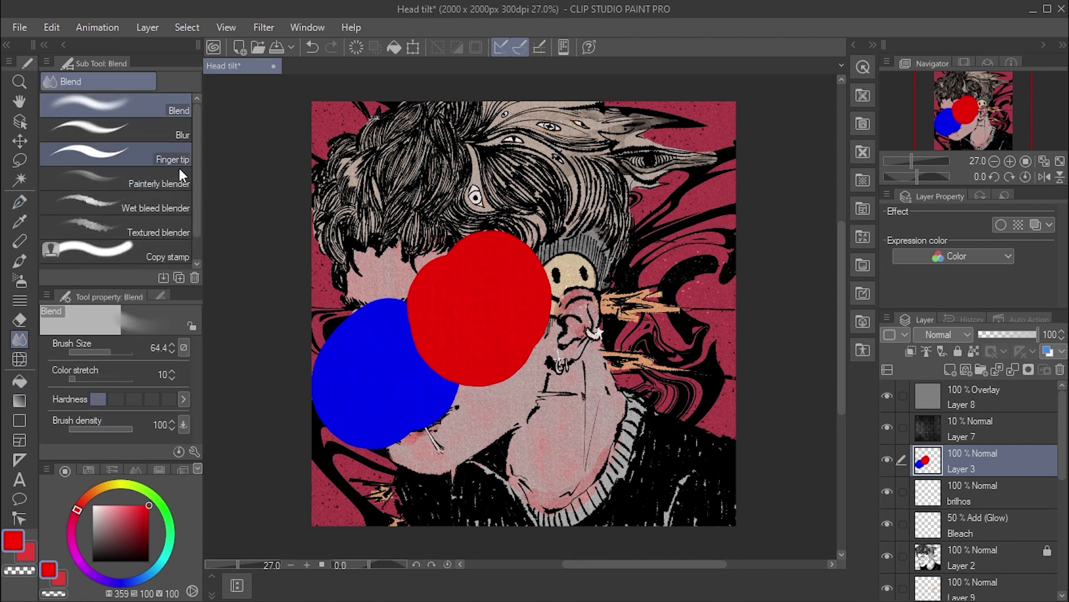
mouse_move(418, 359)
left_mouse_down()
mouse_move(437, 327)
mouse_move(451, 335)
left_mouse_up()
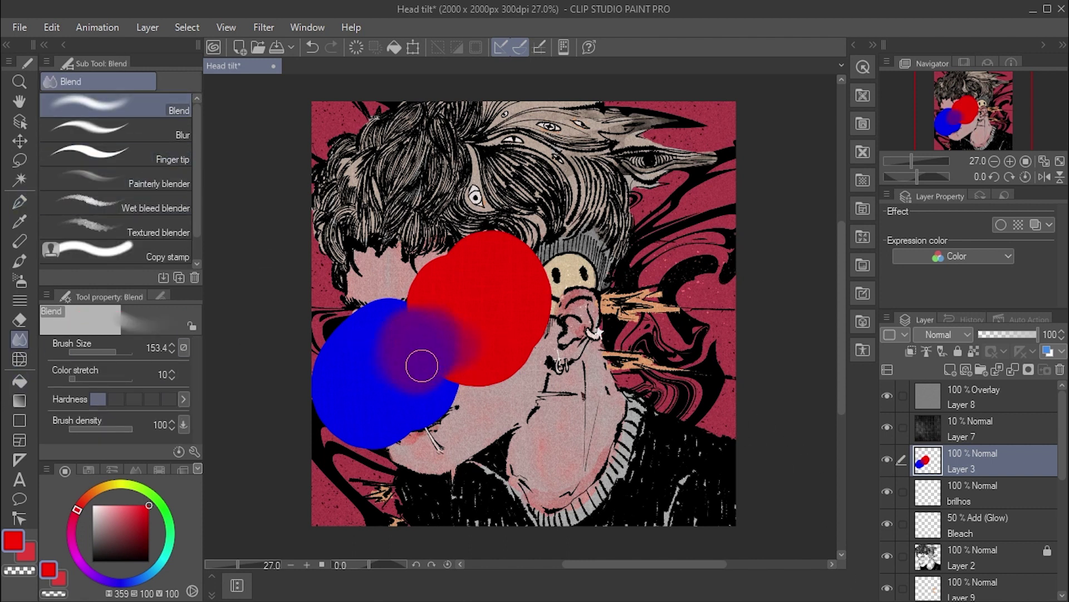
key("ctrl+z")
key("ctrl+z")
key("ctrl+z")
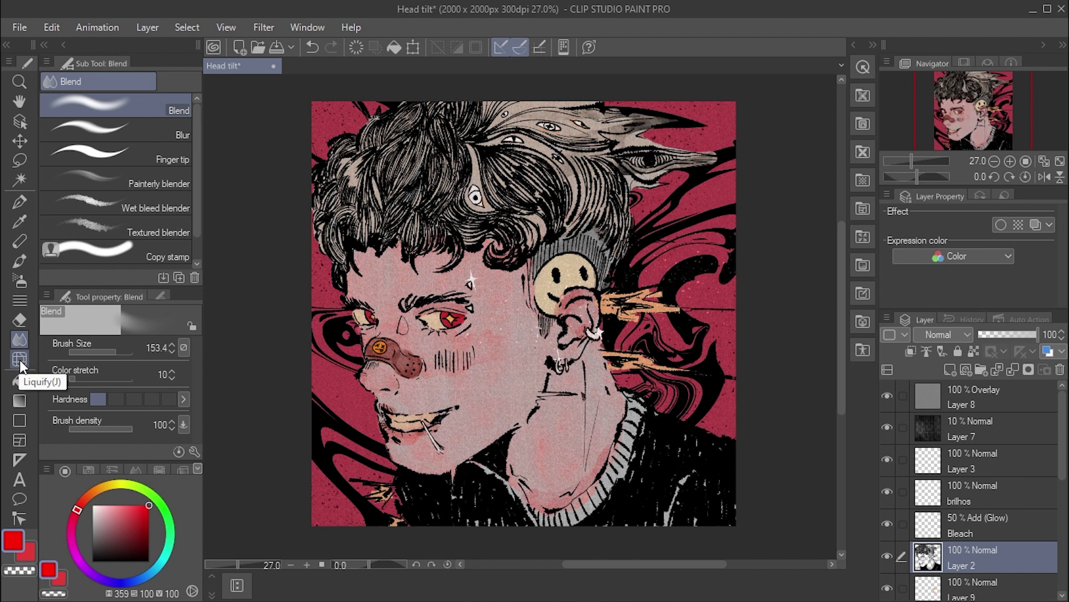
left_click(19, 360)
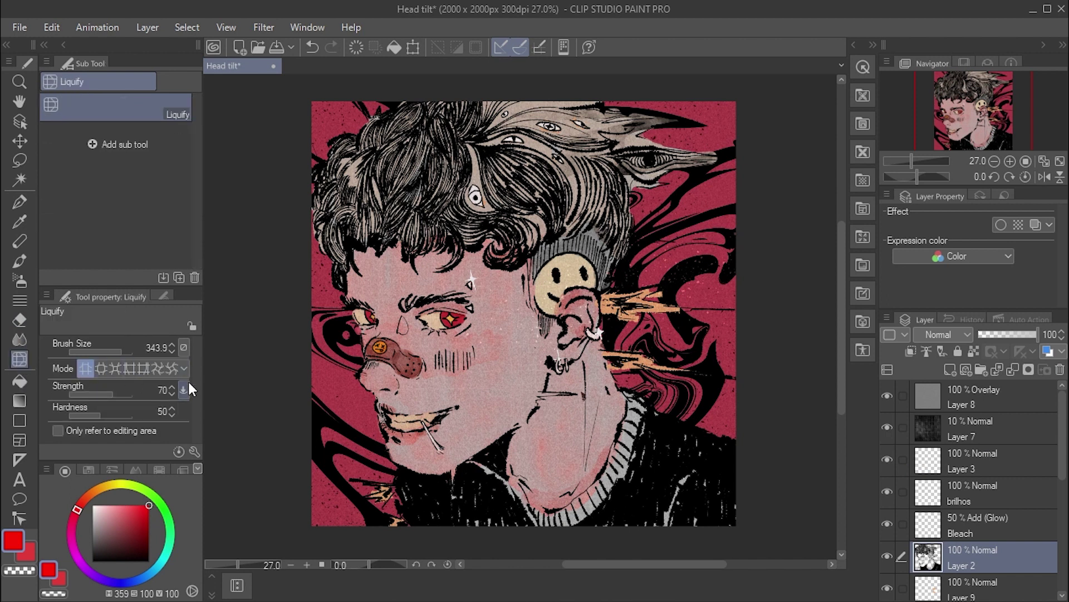
mouse_move(677, 243)
left_mouse_down()
mouse_move(469, 276)
mouse_move(545, 357)
mouse_move(478, 370)
left_mouse_up()
key("ctrl+z")
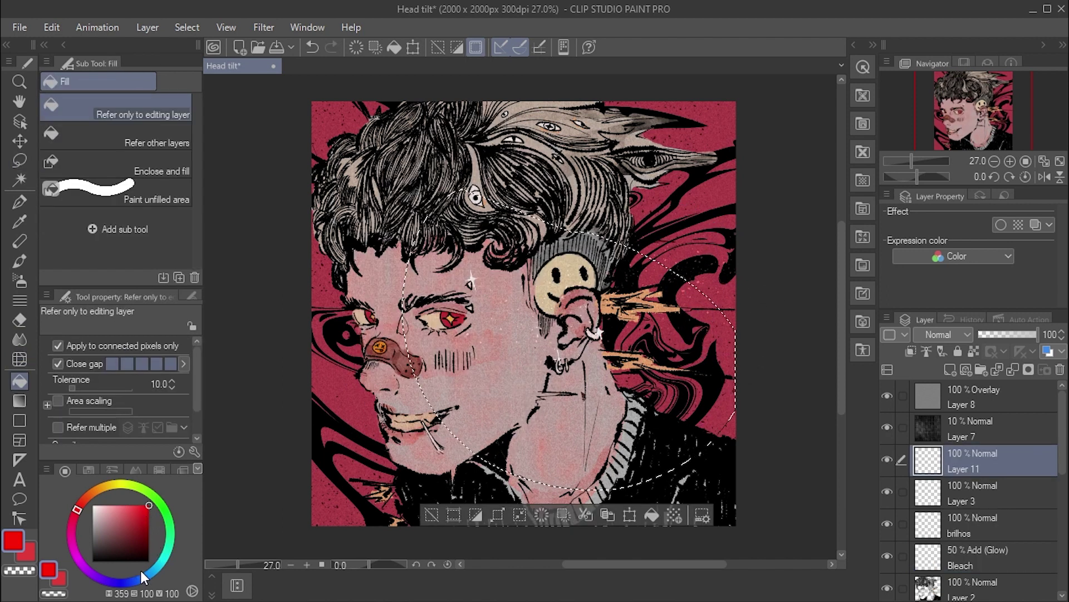
left_click_drag(142, 577, 132, 582)
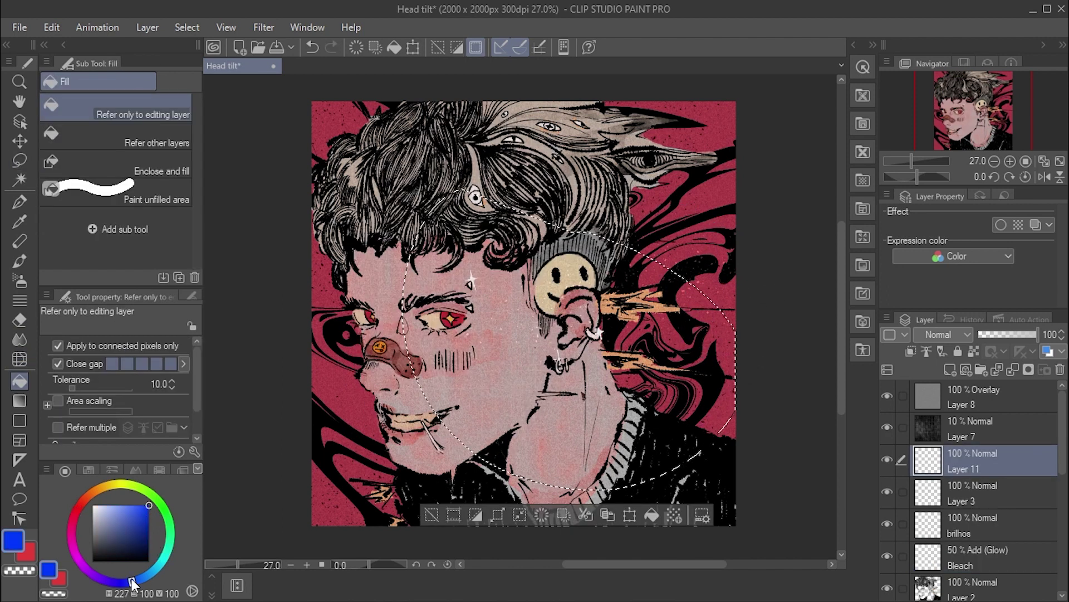
left_click(505, 281)
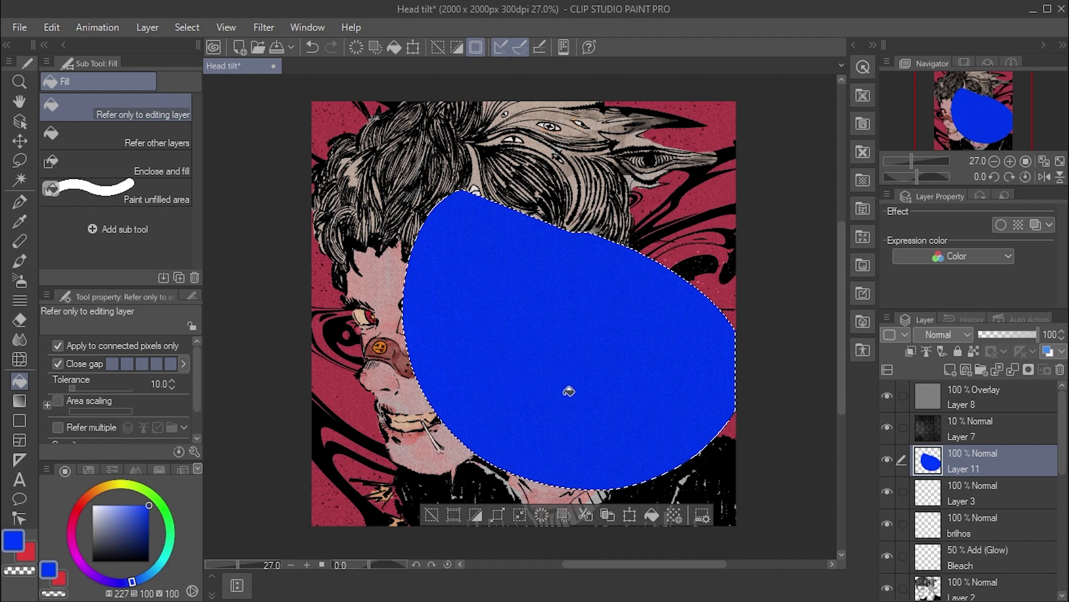
key("ctrl+z")
key("ctrl+z")
left_click(19, 402)
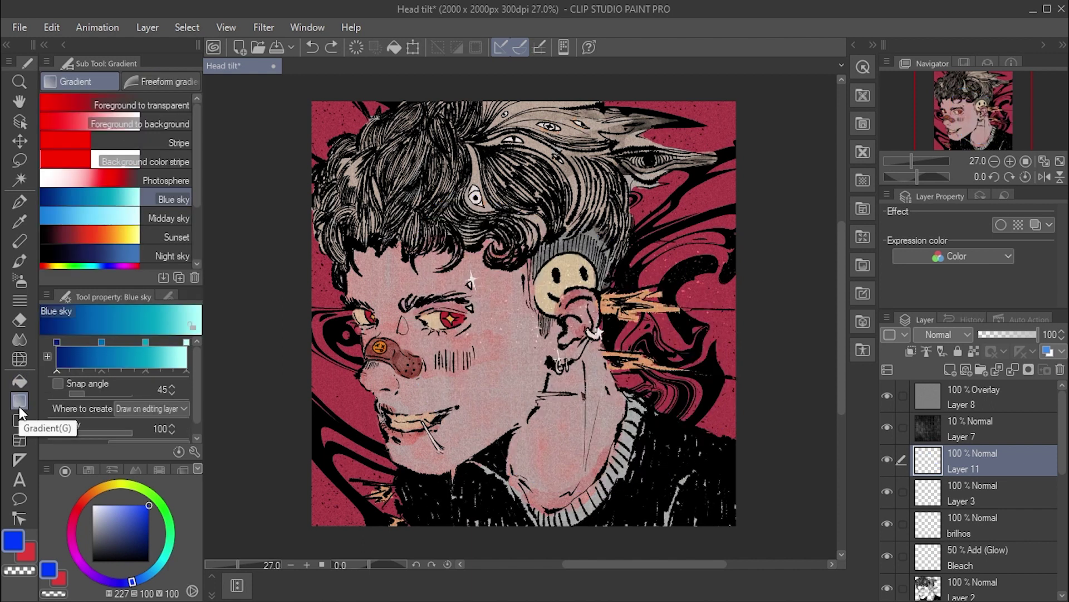
left_click_drag(289, 451, 546, 117)
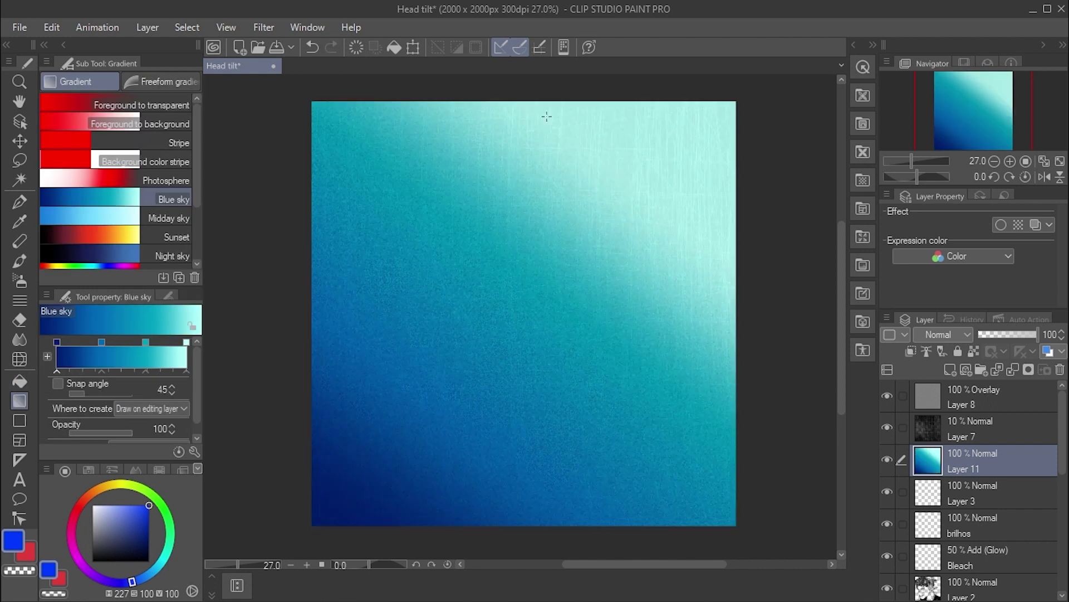
key("ctrl+z")
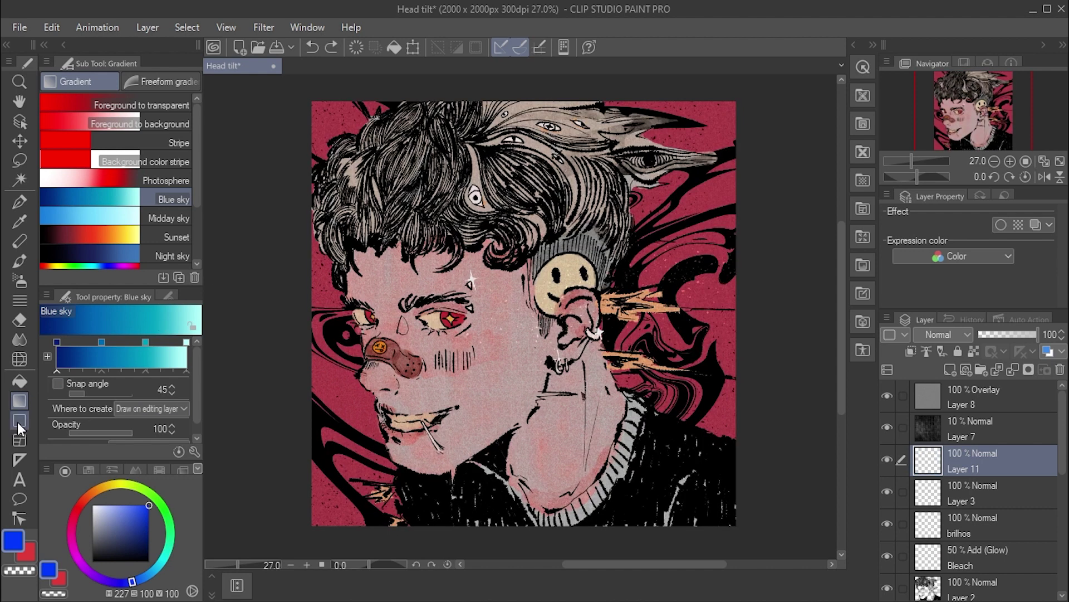
left_click(20, 420)
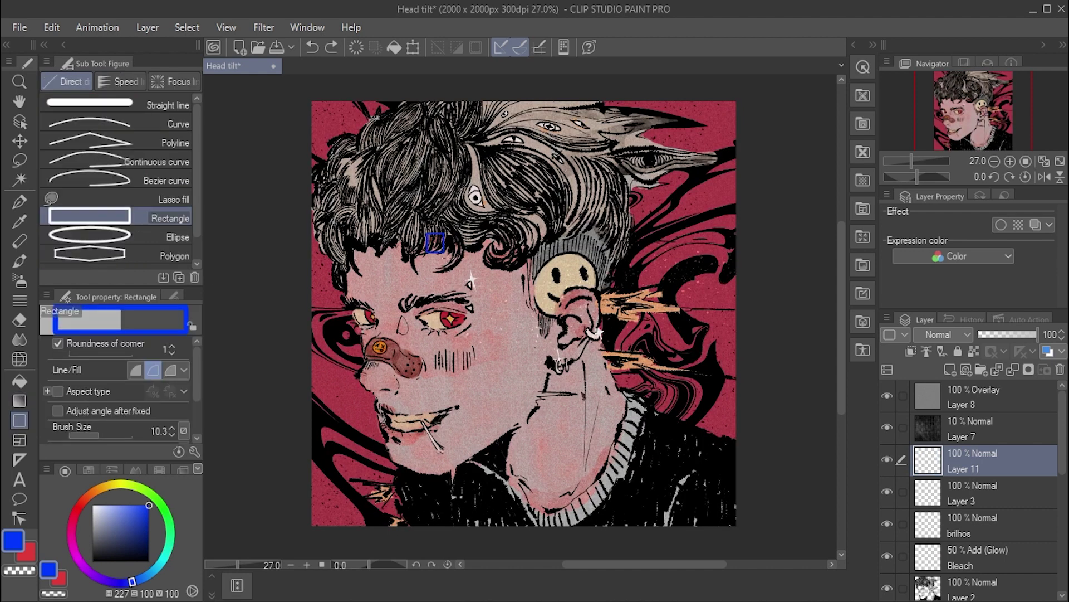
left_click_drag(426, 232, 588, 400)
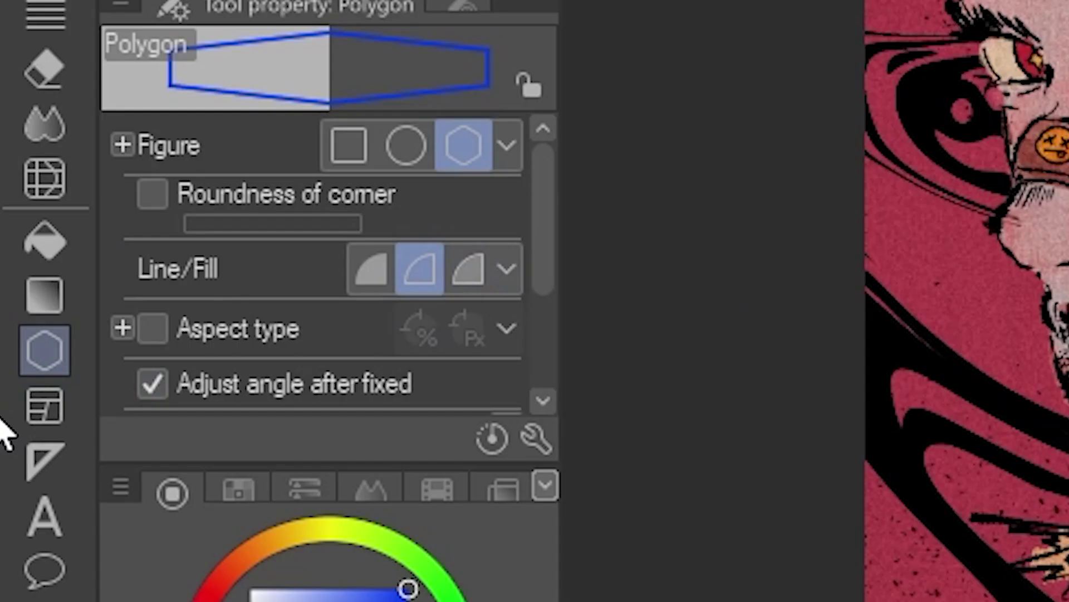
left_click(19, 440)
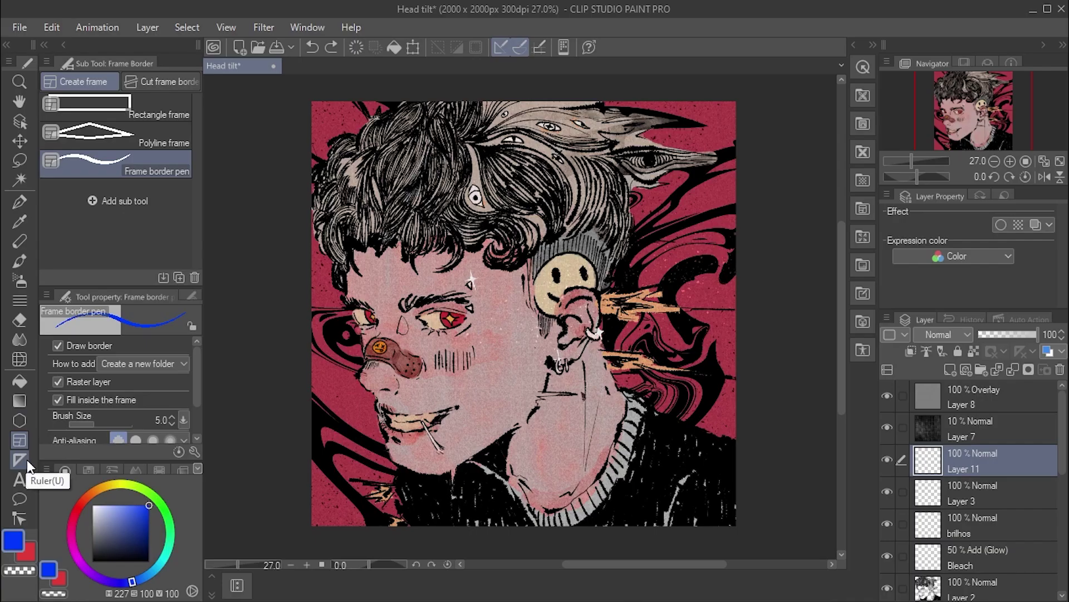
left_click(20, 459)
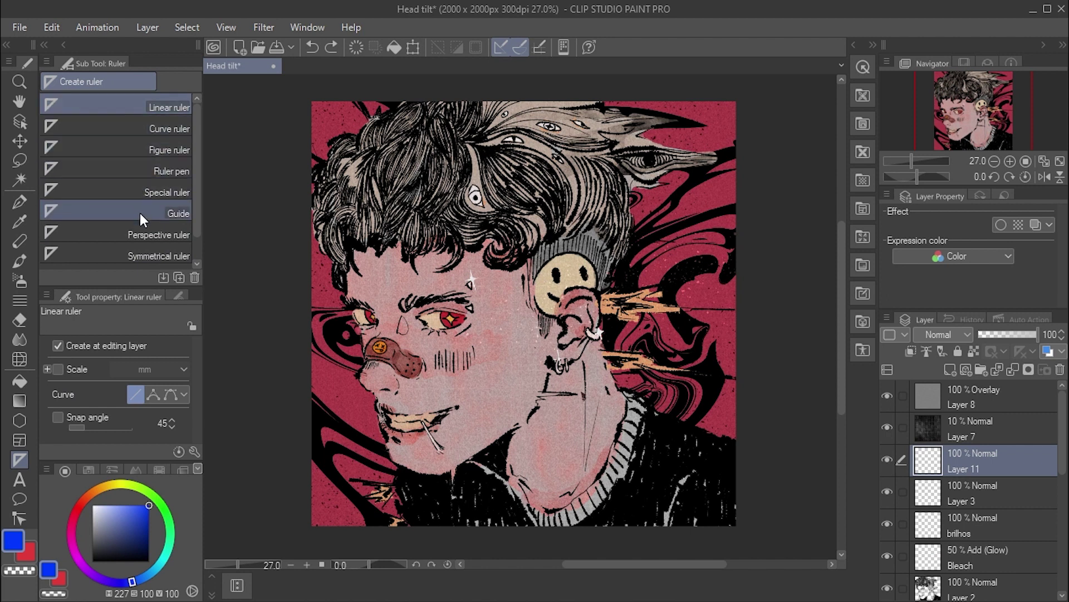
left_click(20, 480)
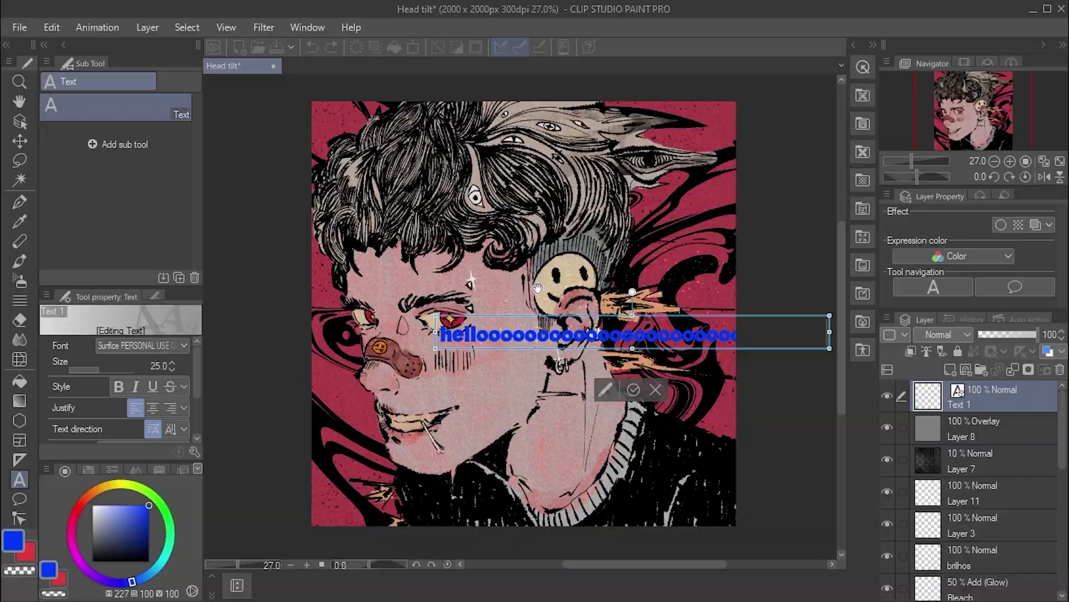
left_click(19, 499)
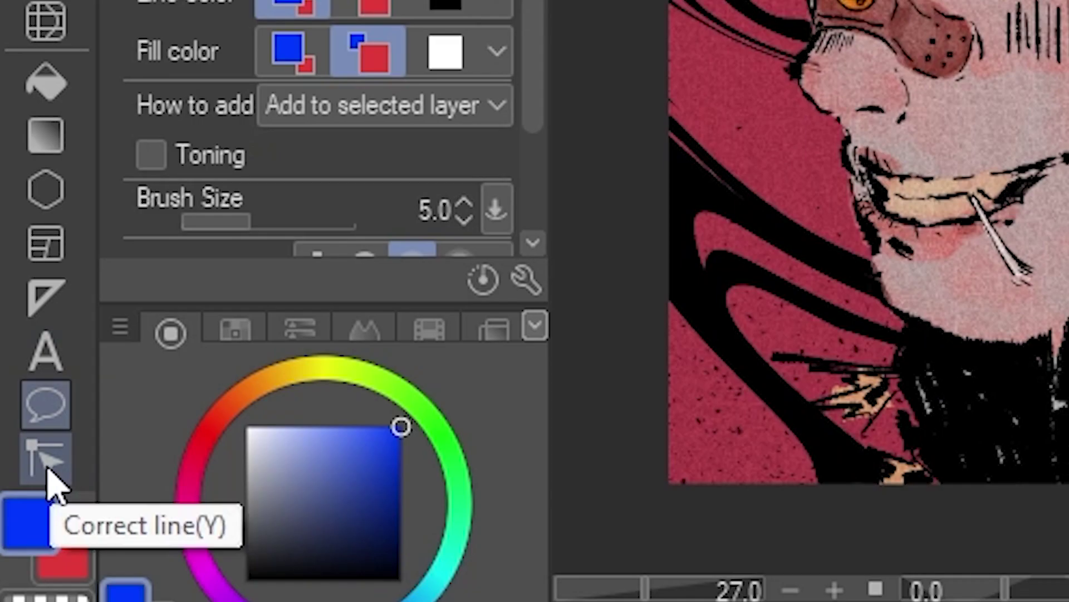
left_click(48, 468)
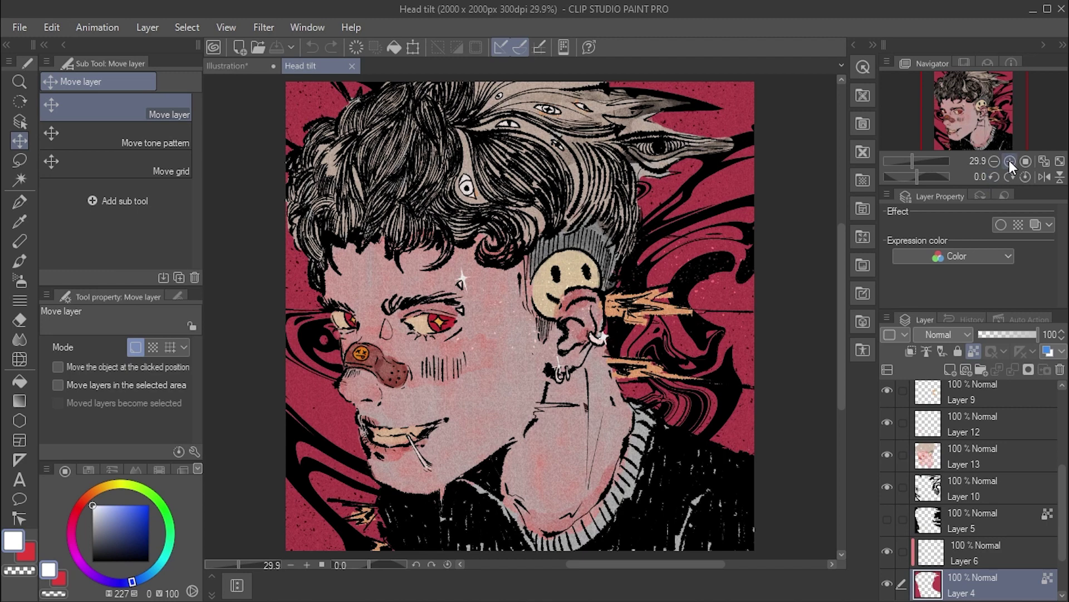
left_click(1009, 161)
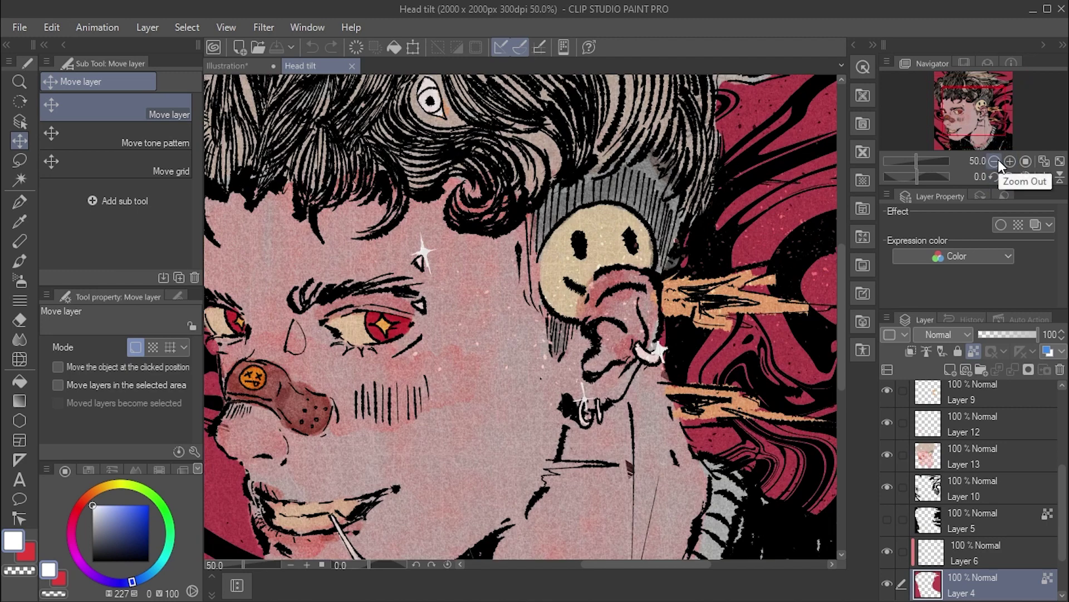
left_click(997, 159)
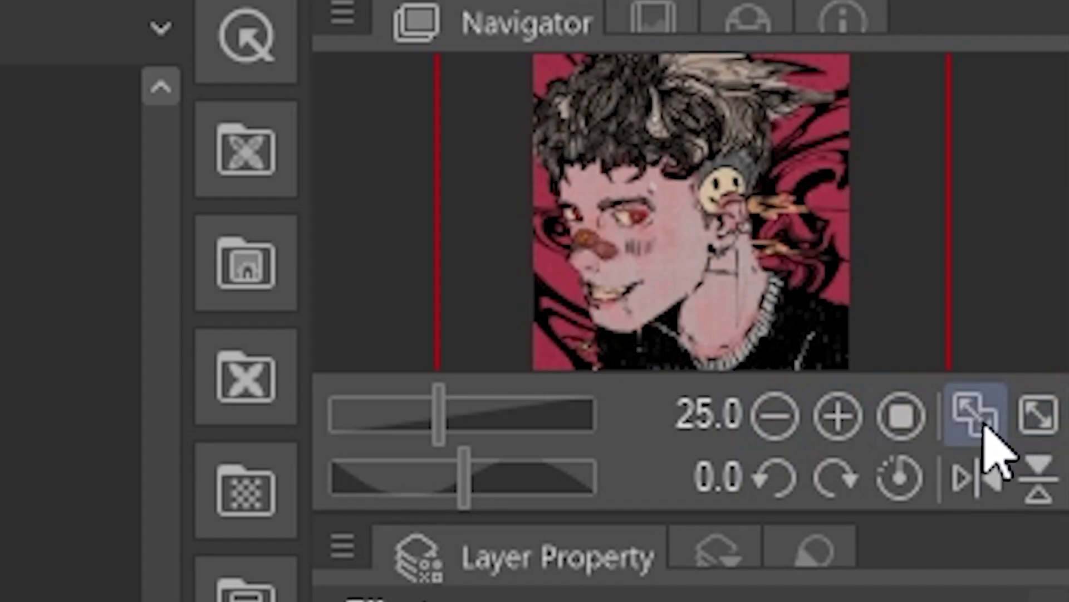
left_click(1044, 162)
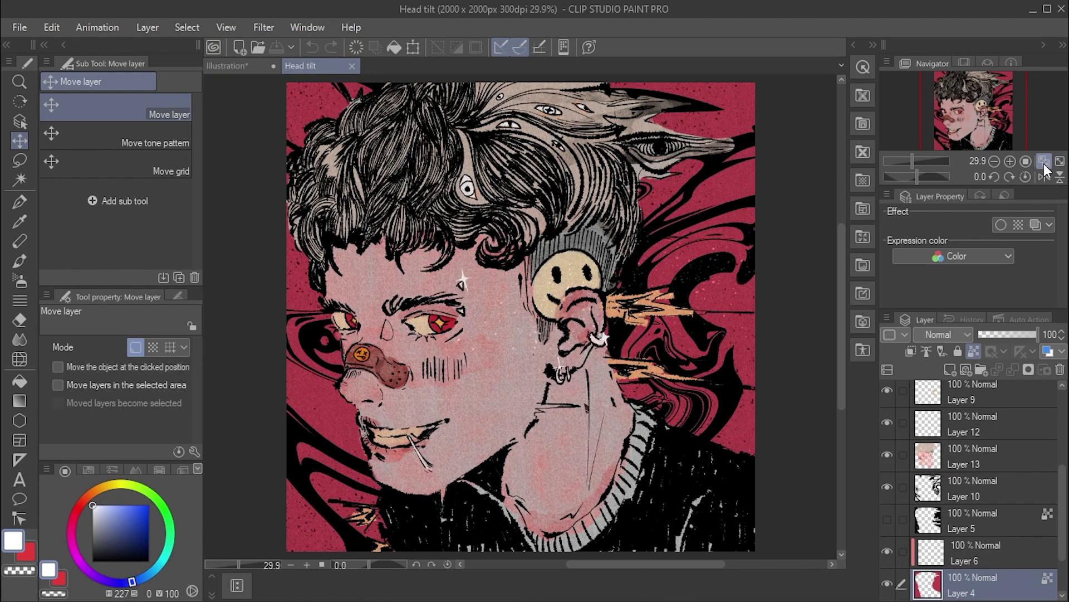
left_click(990, 178)
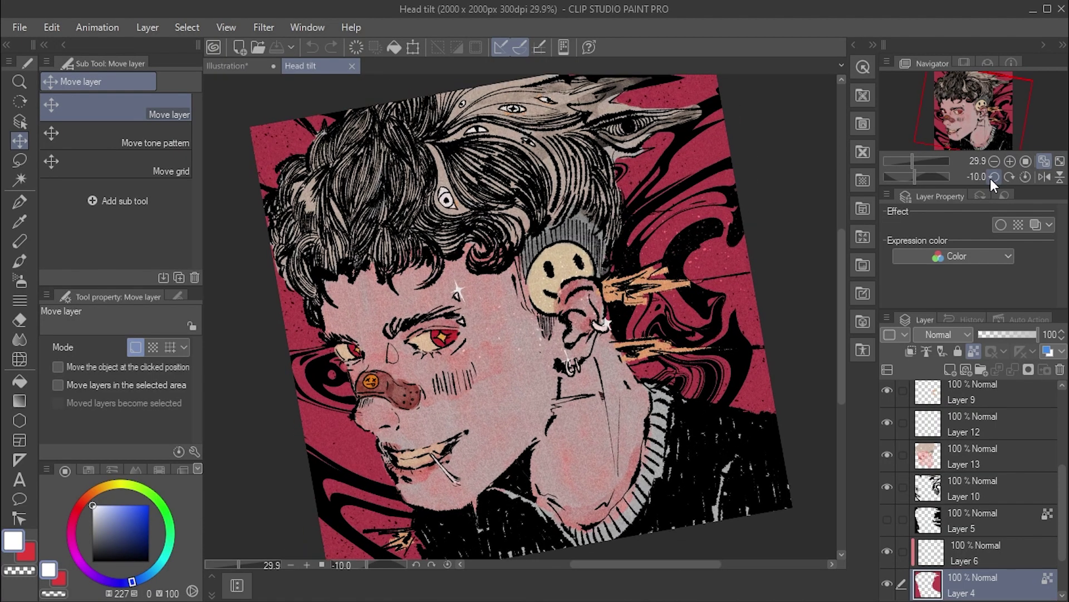
left_click(1009, 178)
left_click(1011, 178)
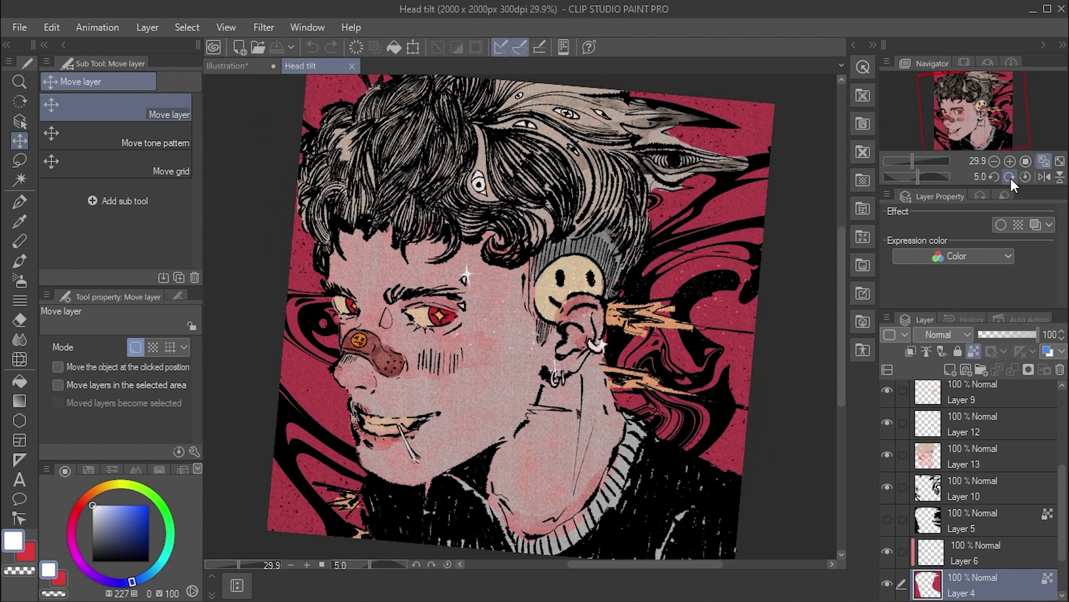
left_click(1026, 177)
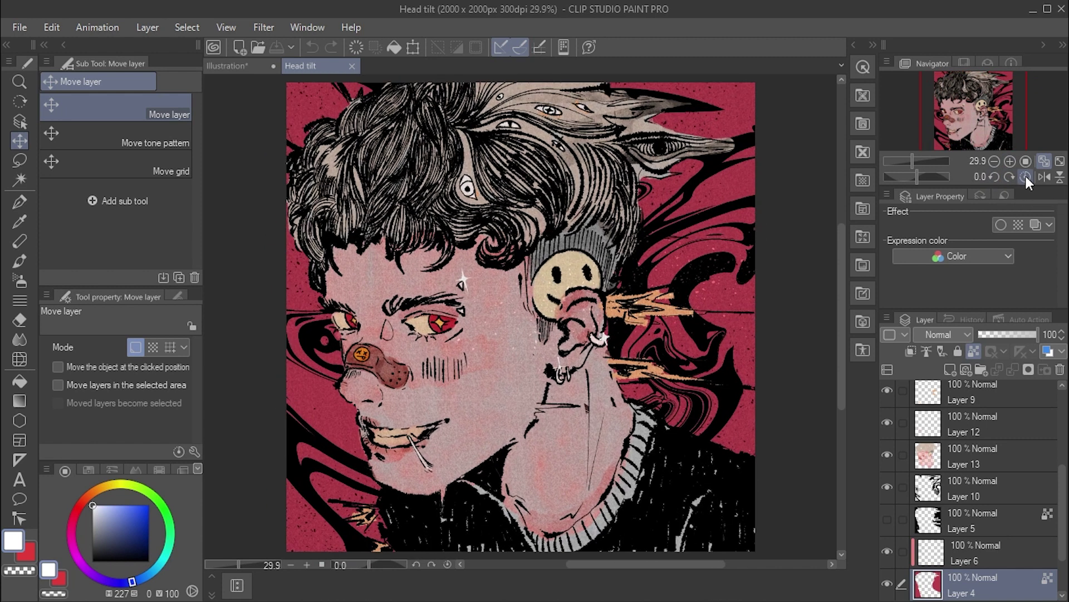
left_click(1043, 175)
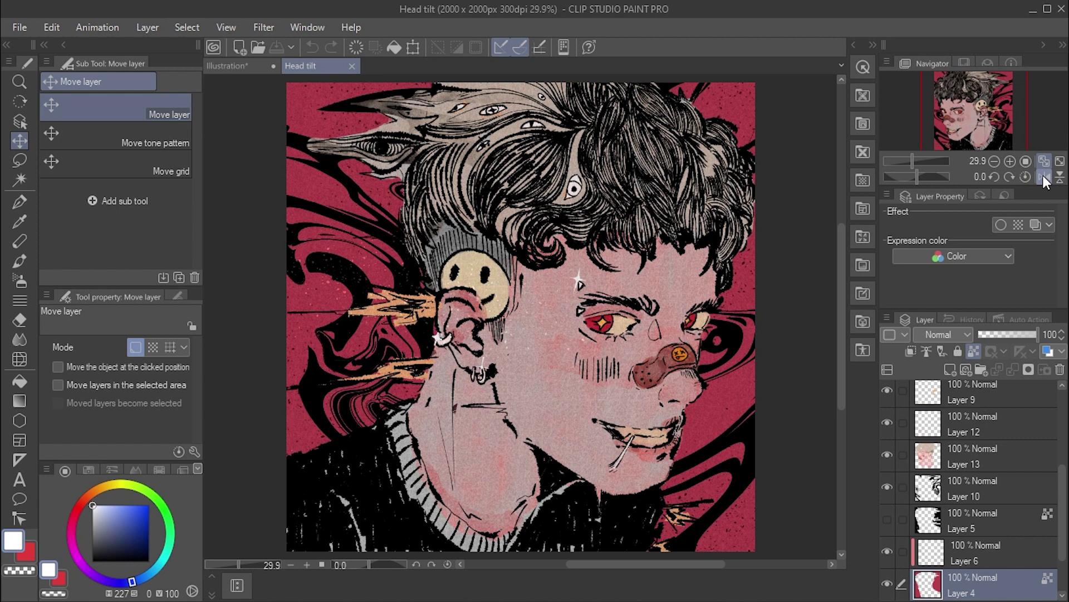
left_click(1043, 175)
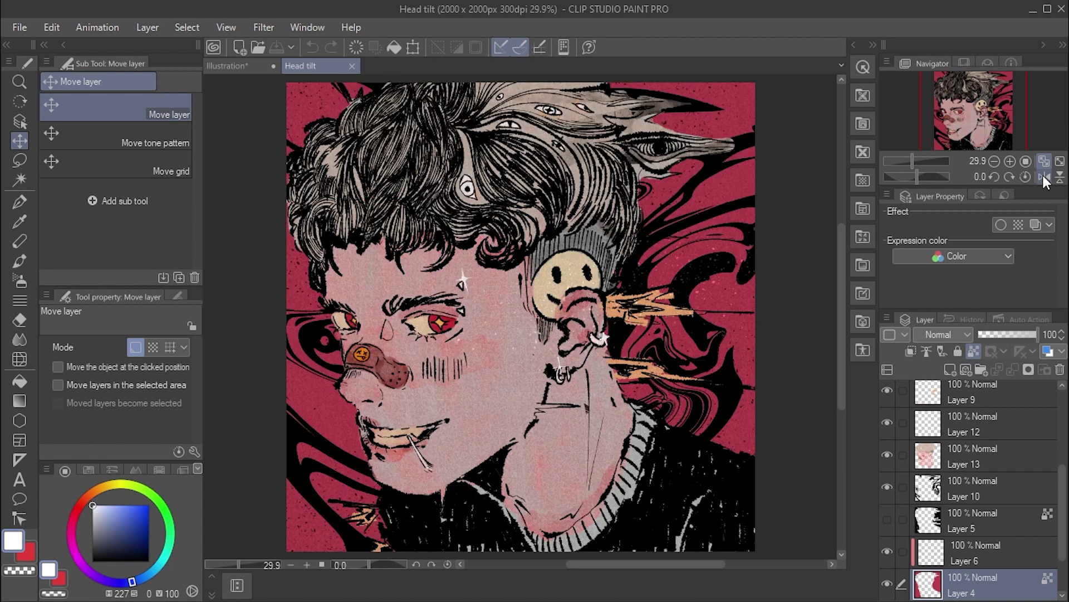
left_click(989, 161)
left_click(990, 160)
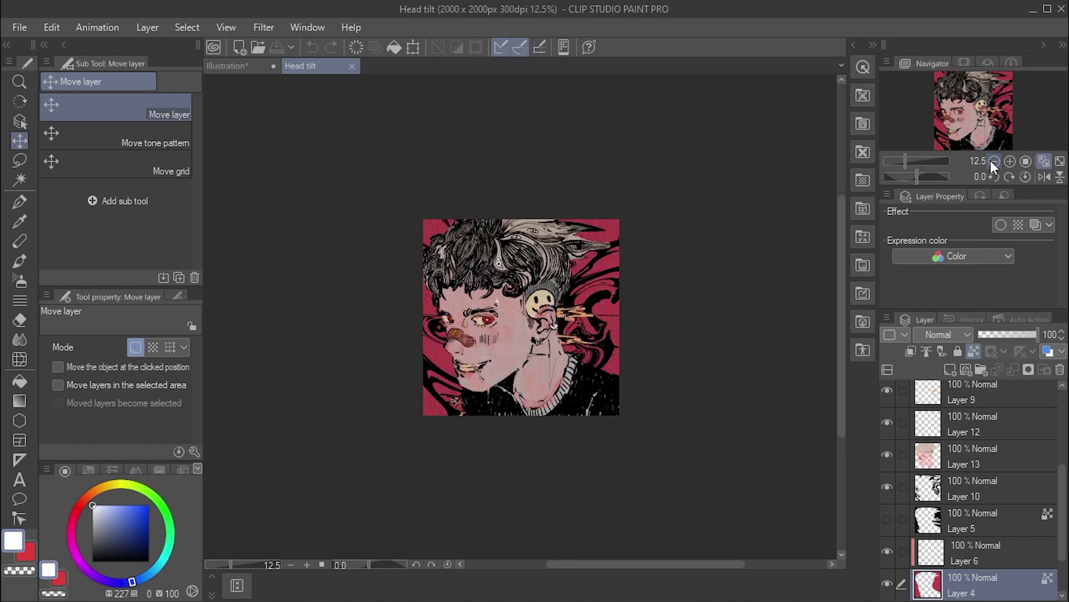
left_click(861, 209)
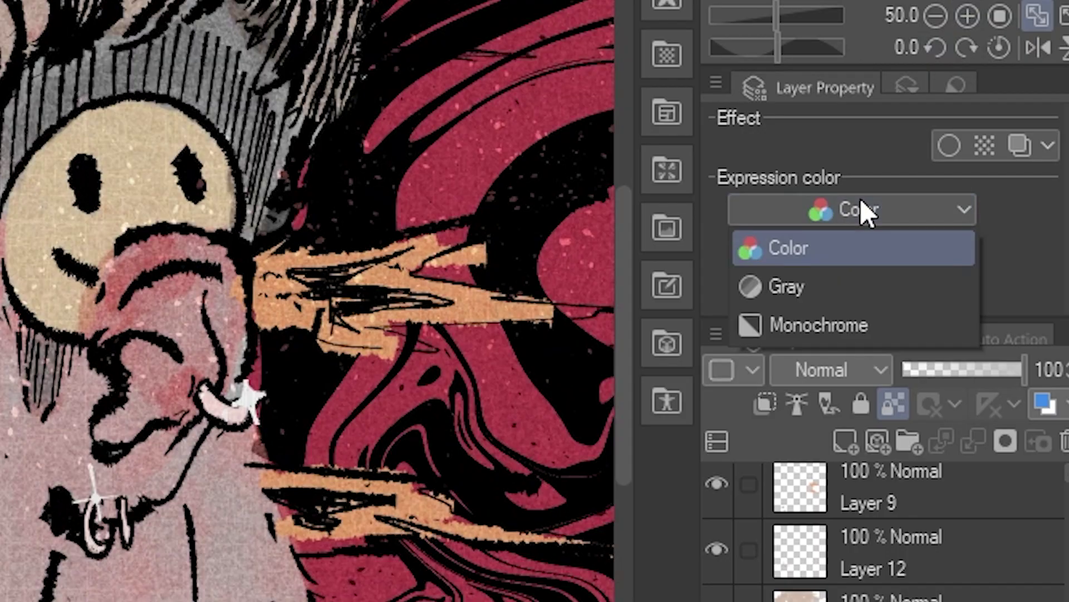
left_click(805, 286)
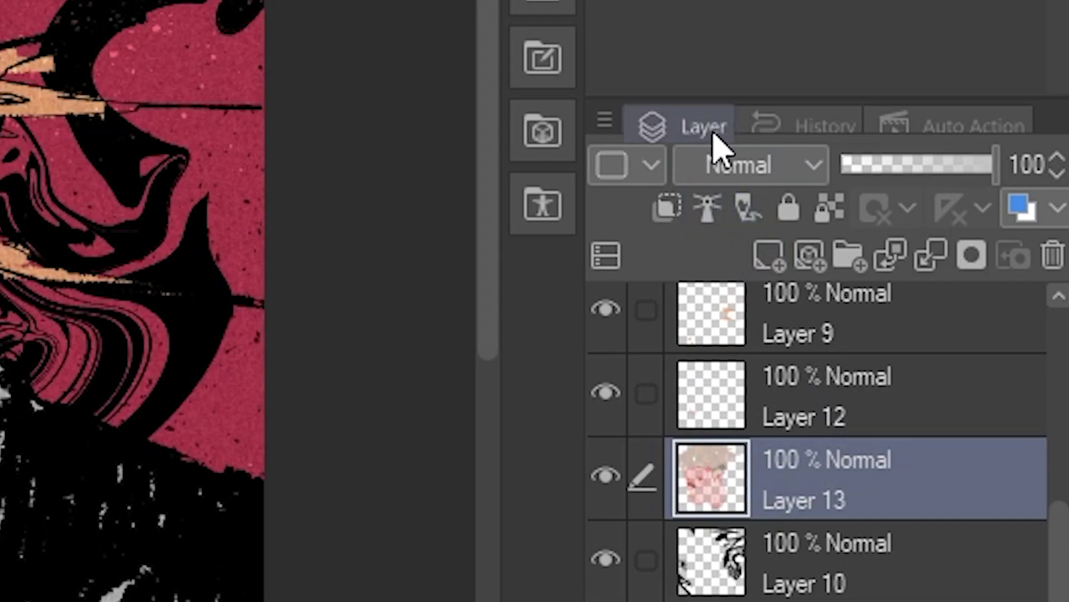
Step: Add a new layer and Folder 1, nest Layer 3 inside, and mask away ear line art
left_click(770, 261)
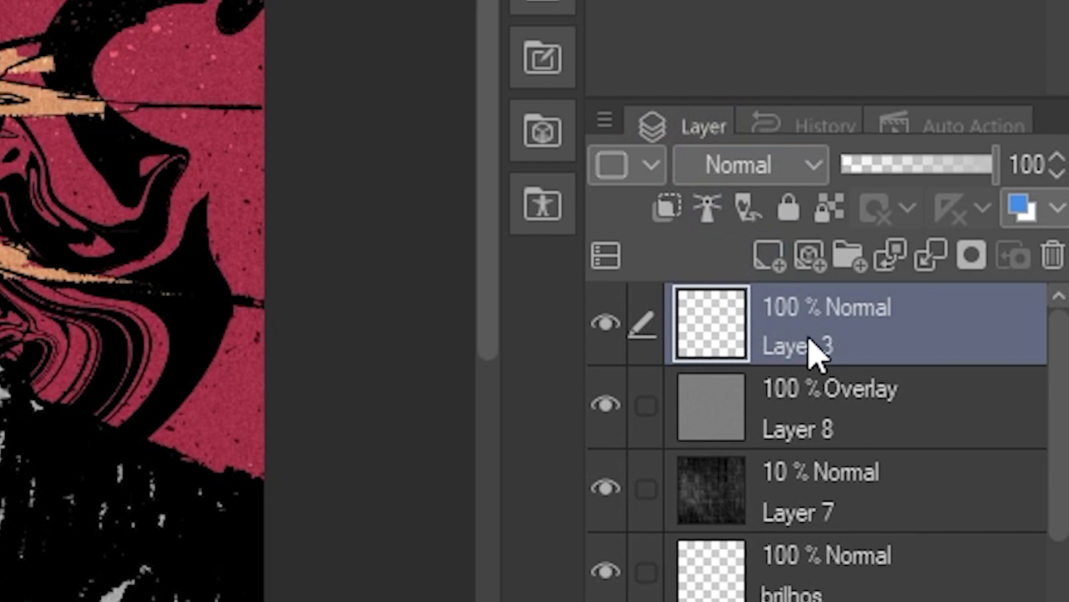
left_click(848, 255)
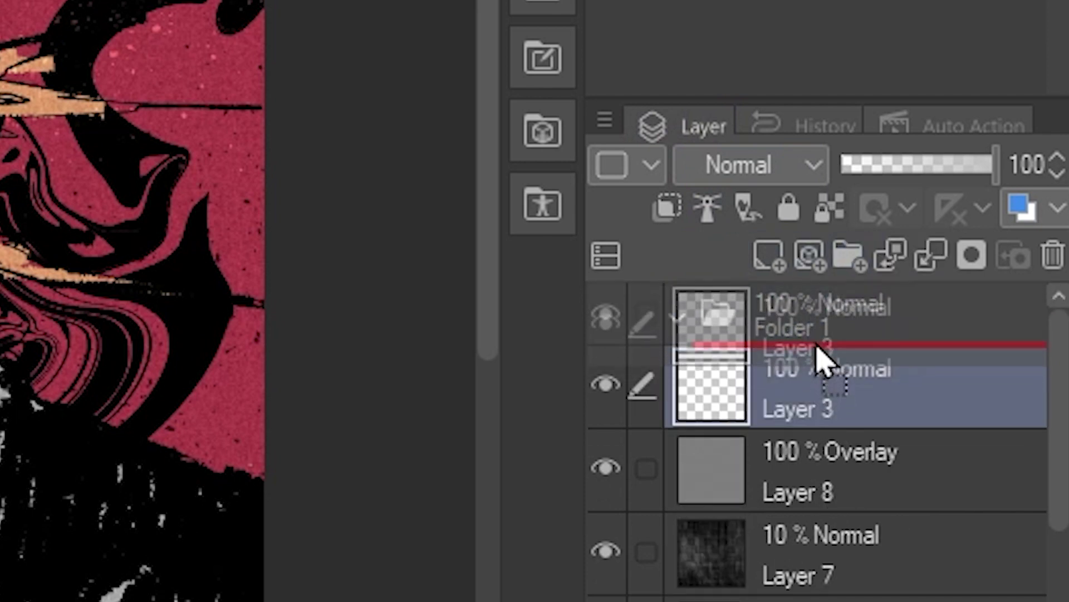
left_click_drag(811, 411, 819, 334)
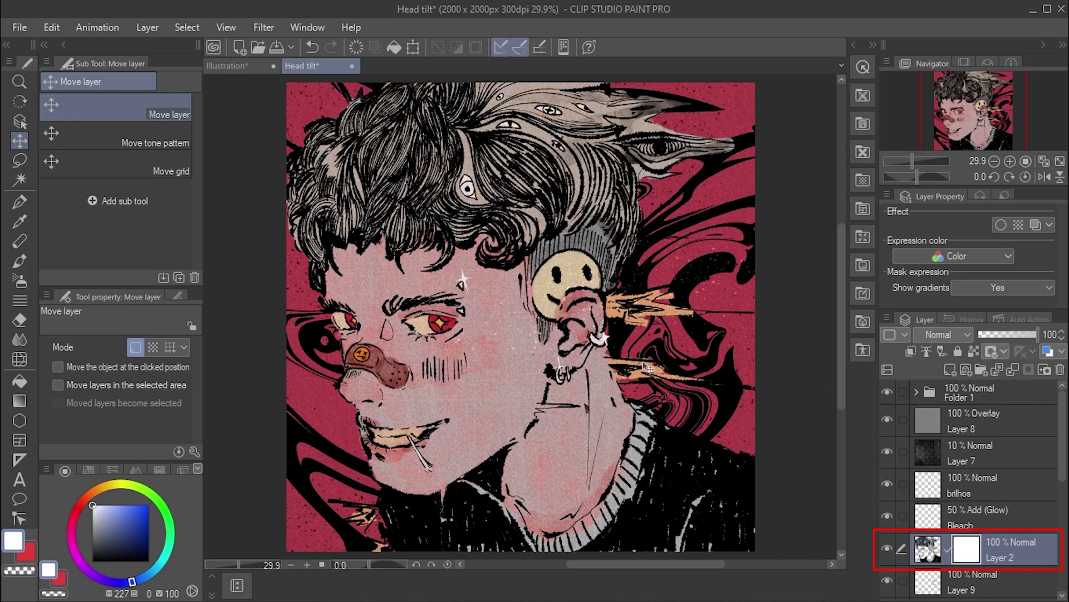
key("e")
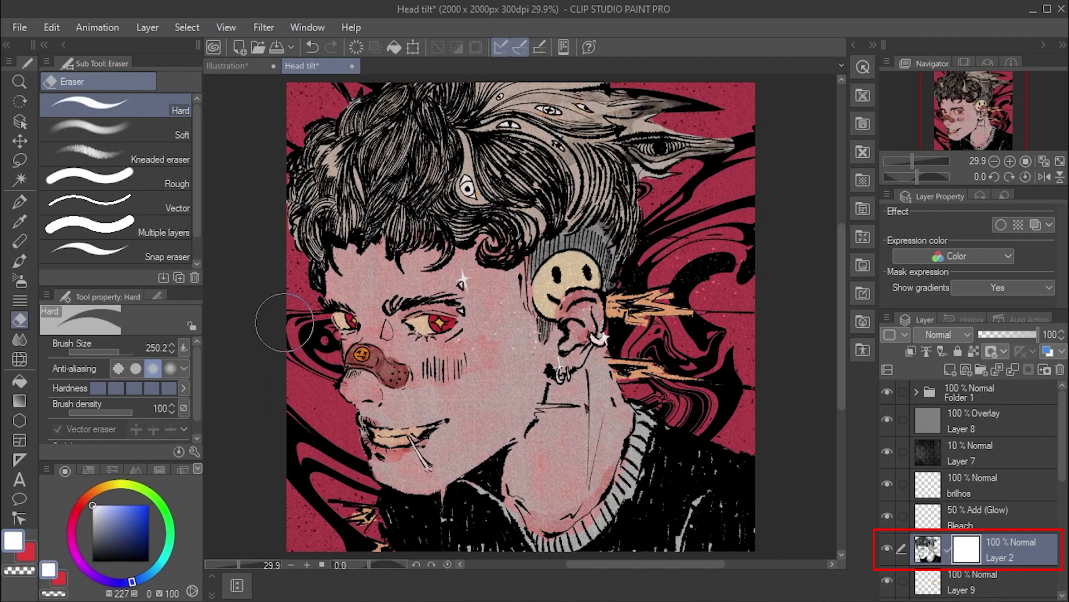
mouse_move(585, 201)
left_mouse_down()
mouse_move(635, 157)
mouse_move(681, 536)
mouse_move(731, 439)
left_mouse_up()
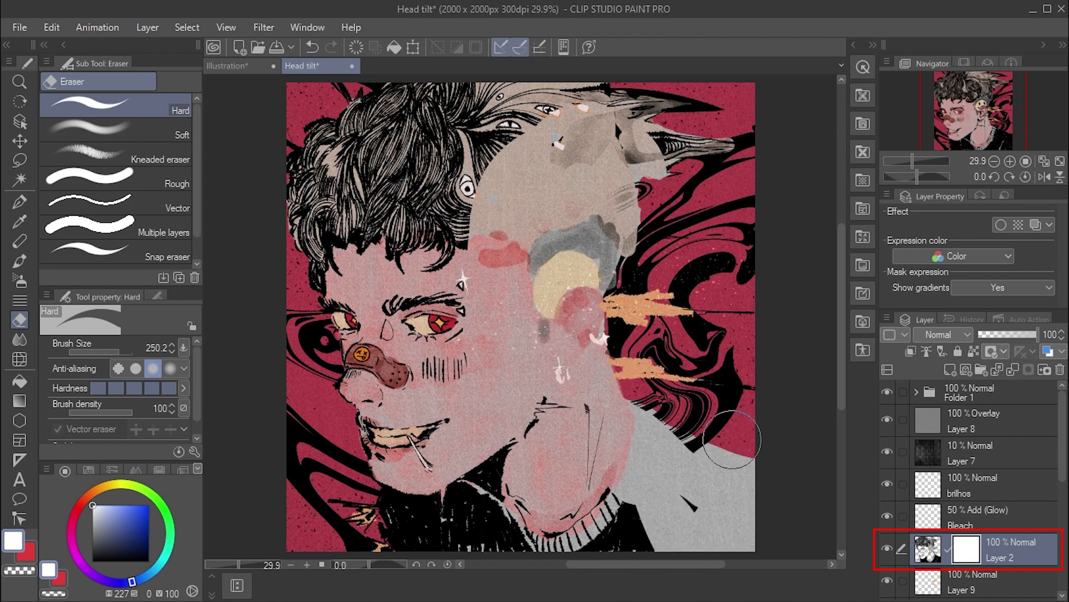
Step: Toggle Layer 2's mask off and on to compare
left_click(967, 551, "shift")
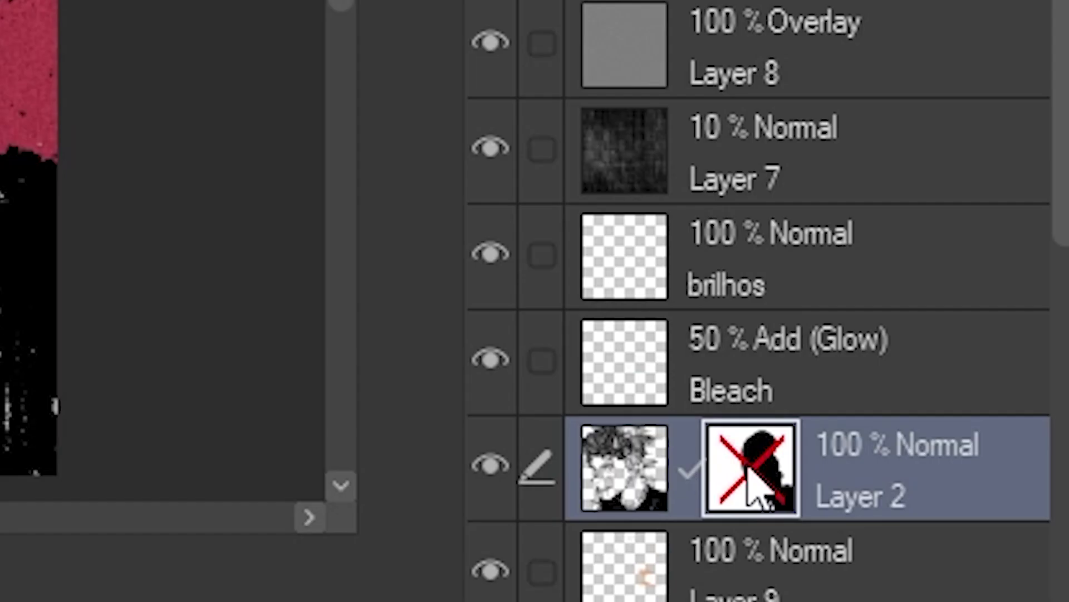
left_click(754, 485, "shift")
left_click(754, 485, "shift")
left_click(967, 552, "shift")
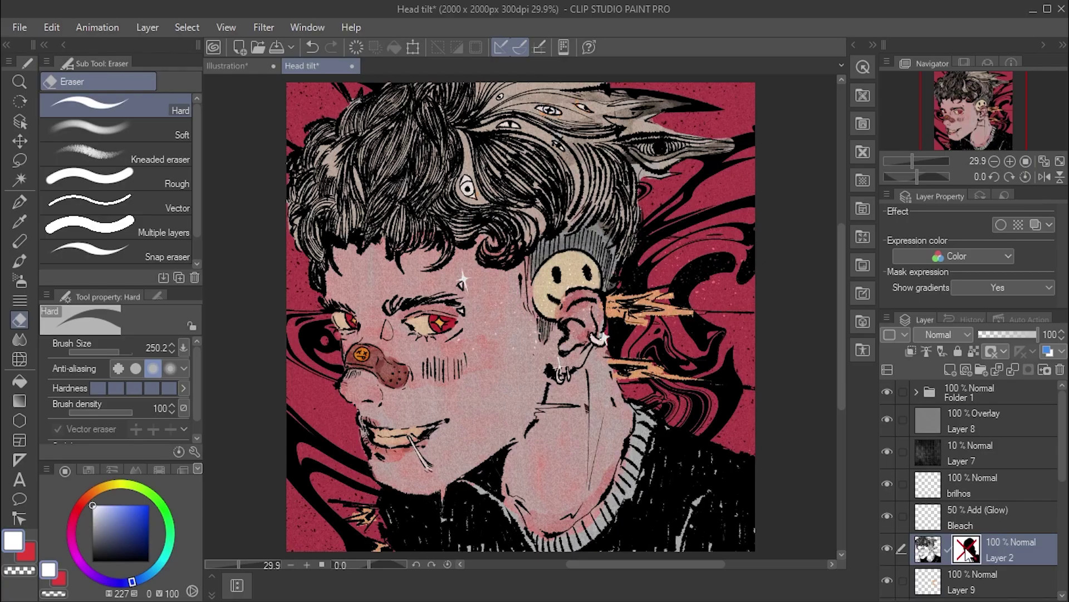
left_click(967, 552, "shift")
Step: Delete Layer 2's mask, confirming the removal
right_click(970, 558)
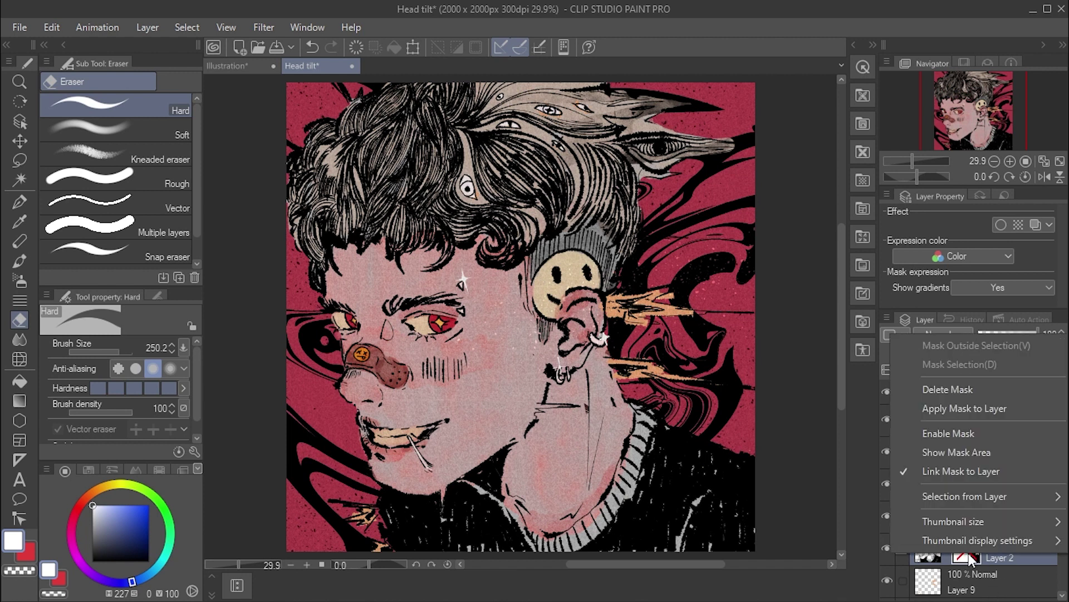
left_click(975, 394)
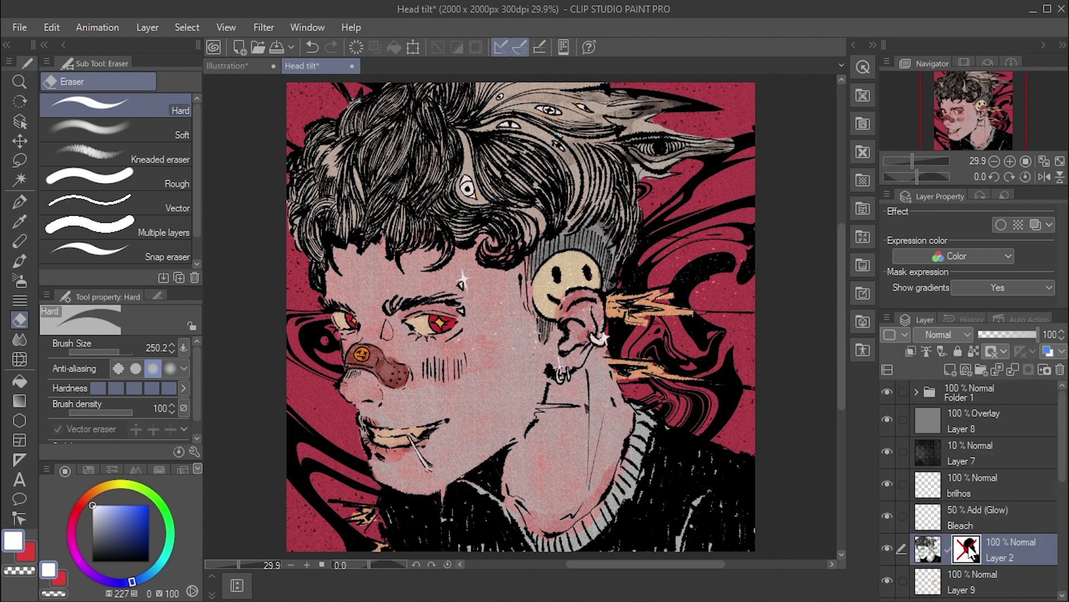
left_click(1059, 369)
left_click(552, 241)
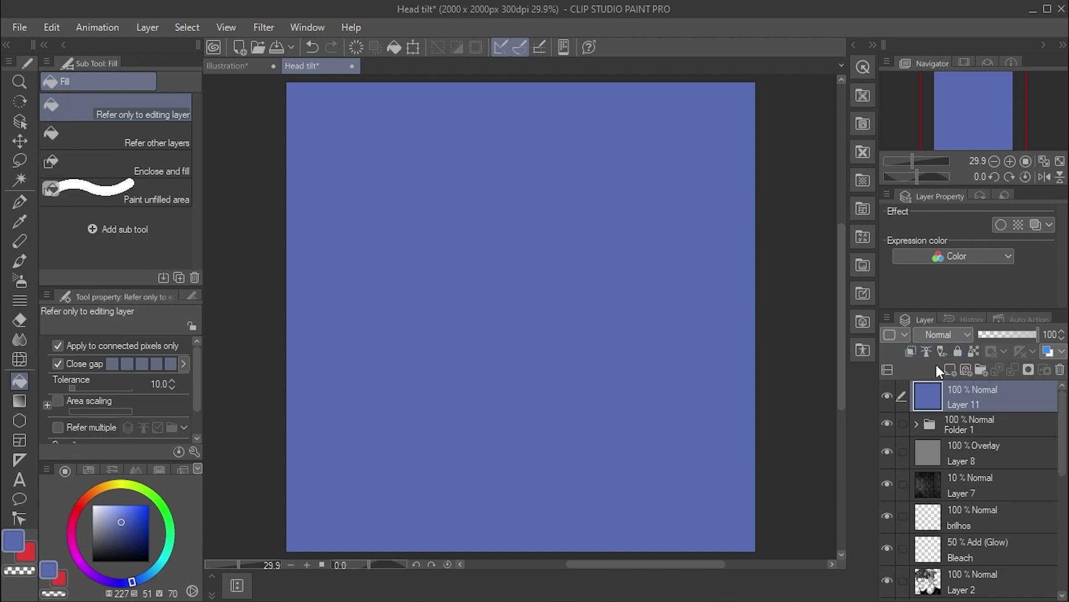
Step: On a new layer, draw a square and fill it saturated blue
left_click(948, 369)
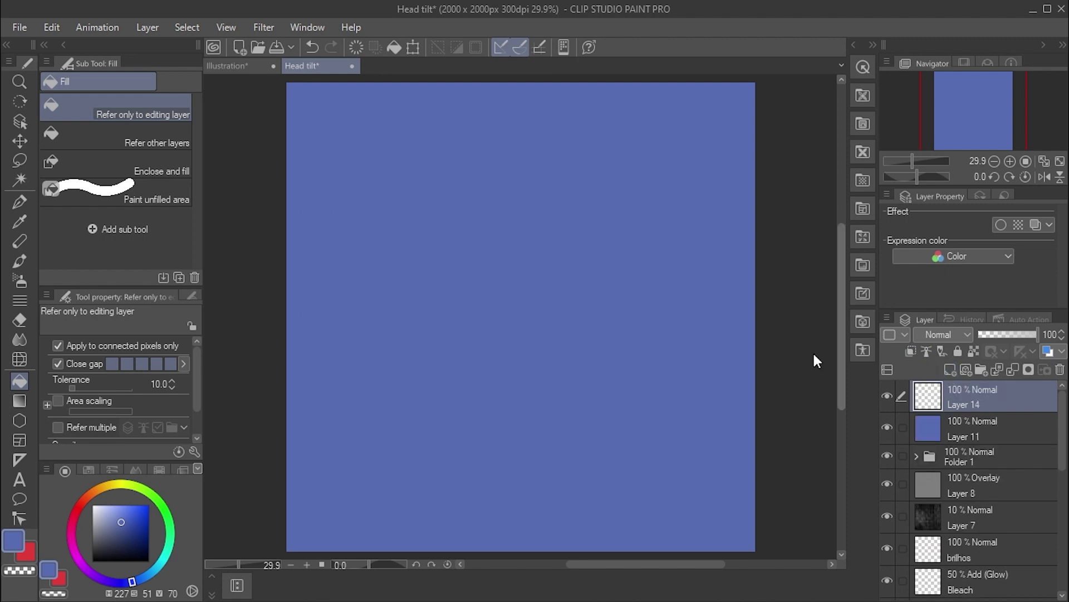
key("p")
left_click_drag(125, 519, 149, 513)
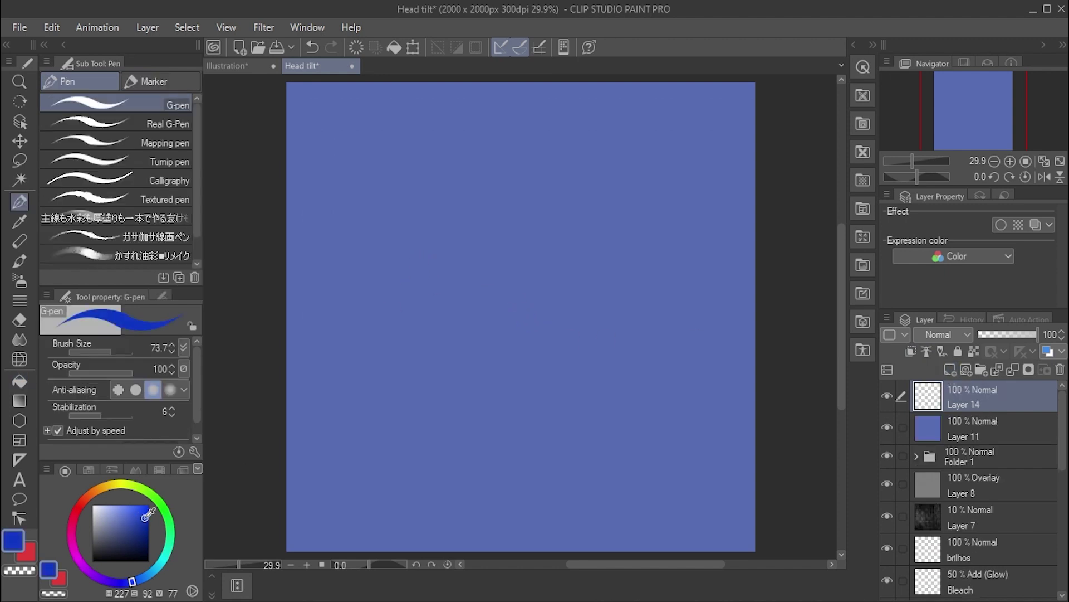
left_click_drag(465, 267, 451, 226)
key("g")
key("g")
left_click(518, 271)
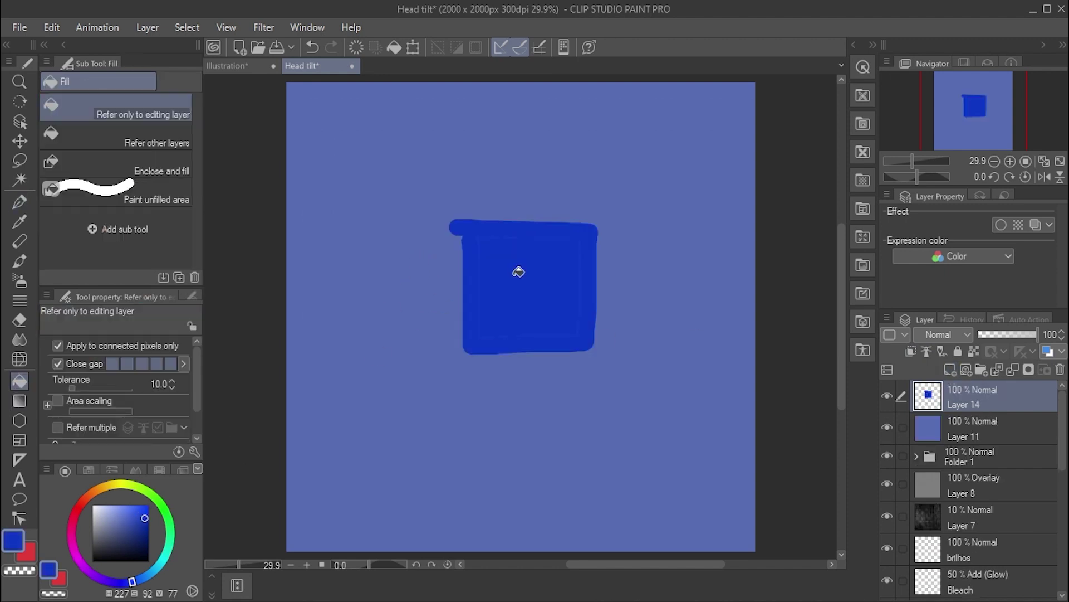
Step: Add Layer 15 clipped to the blue square layer and paint red over it
left_click(950, 368)
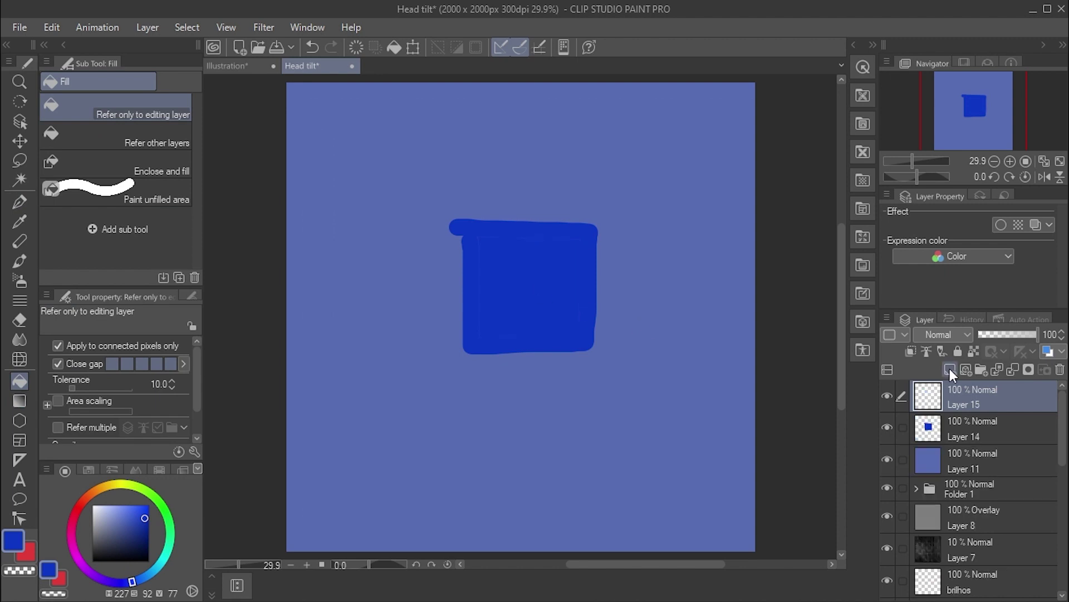
left_click(909, 351)
key("p")
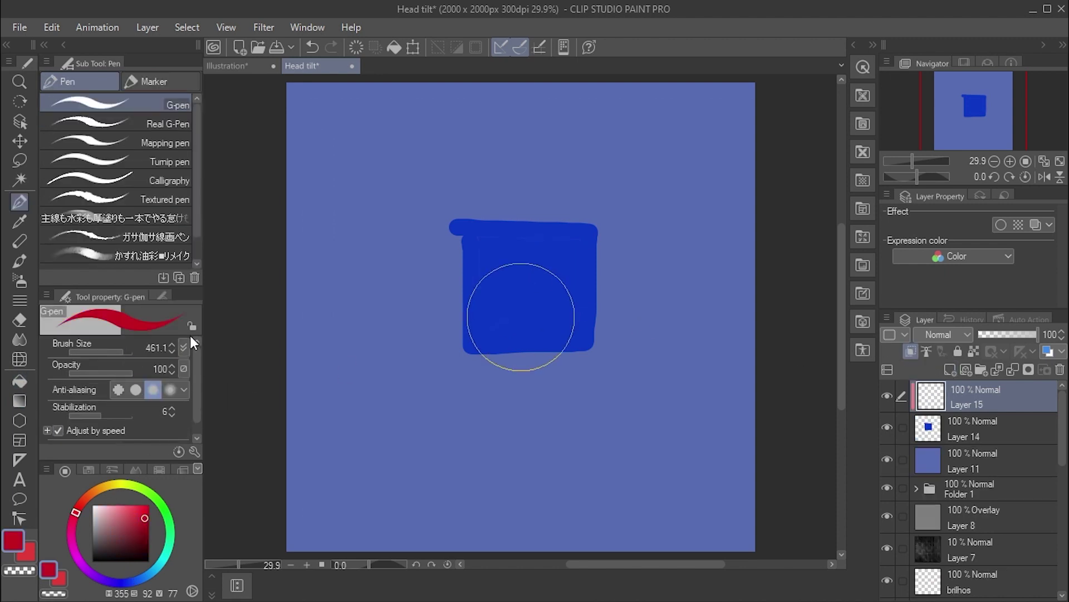
mouse_move(521, 317)
left_mouse_down()
mouse_move(476, 191)
mouse_move(525, 275)
mouse_move(475, 231)
mouse_move(515, 284)
left_mouse_up()
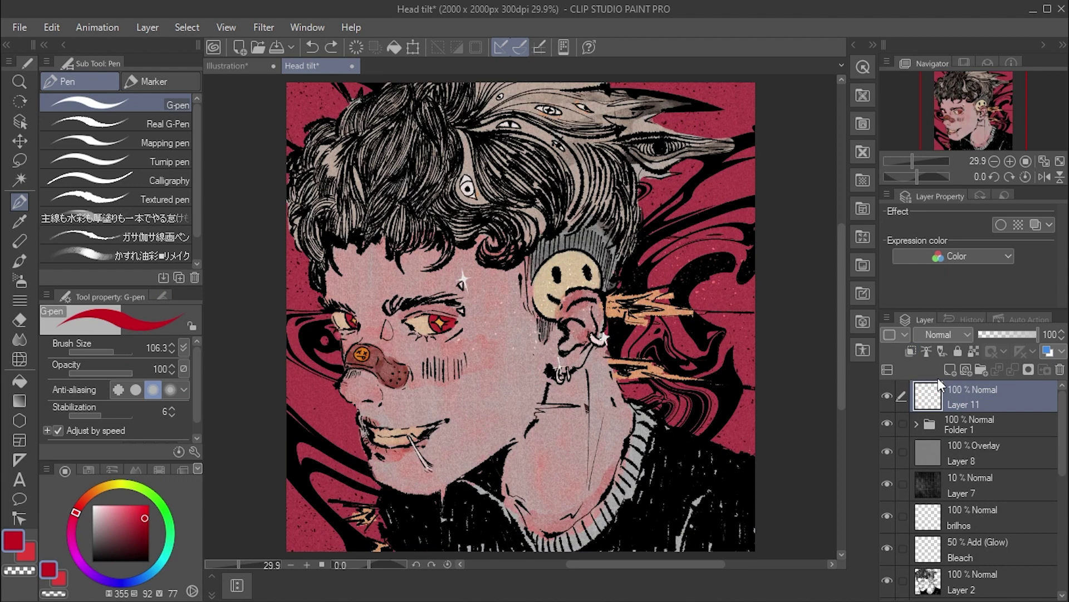
Step: Lock and unlock Layer 11, then lock Layer 14's transparent pixels and paint blue
left_click(958, 352)
left_click(1051, 393)
key("g")
key("g")
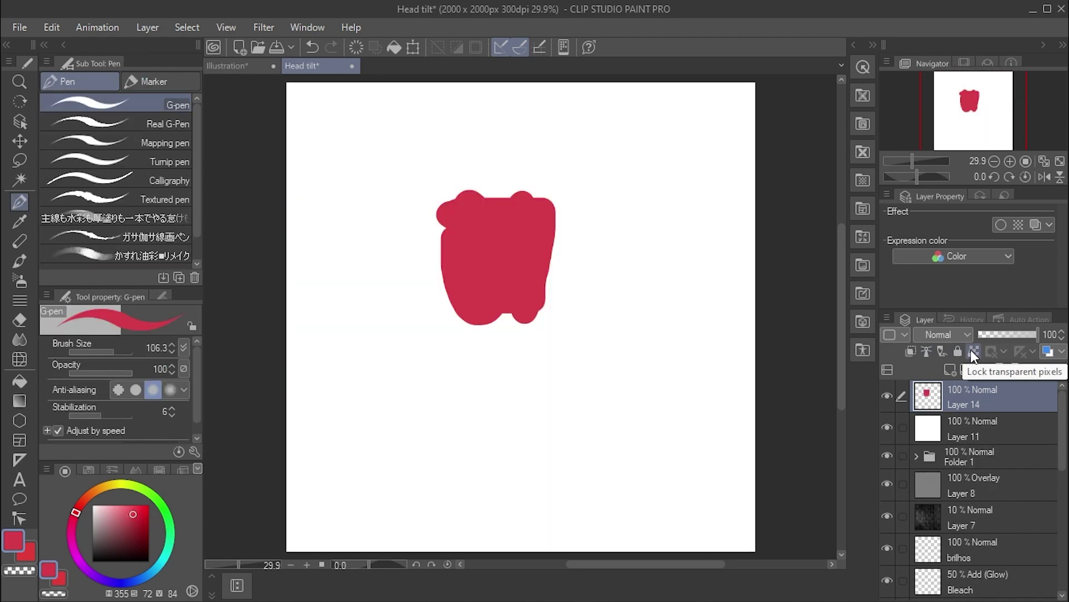
left_click(972, 352)
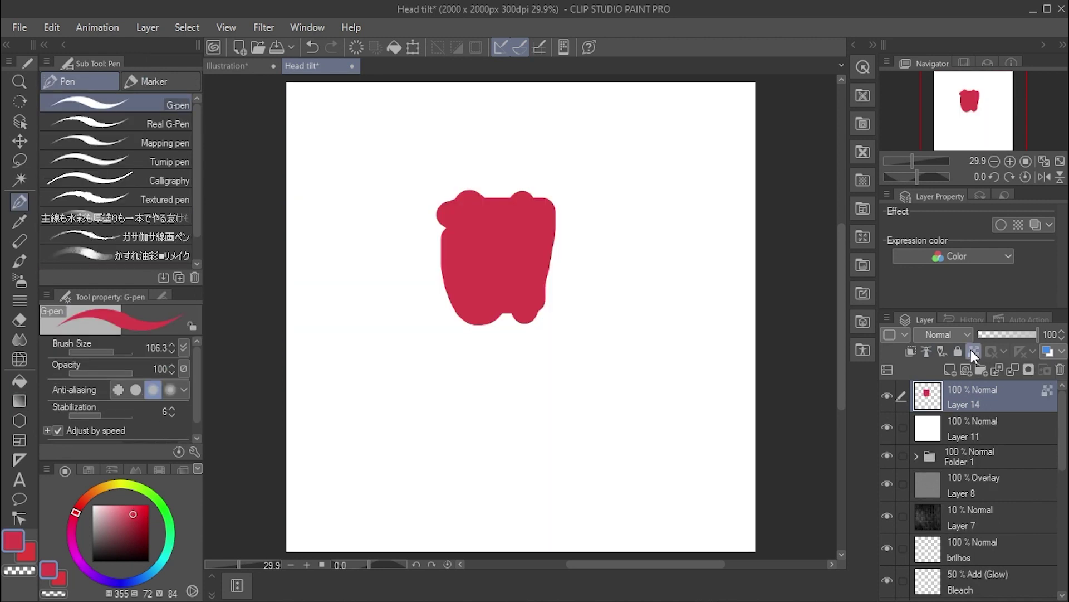
left_click(151, 569)
mouse_move(461, 206)
left_mouse_down()
mouse_move(567, 215)
mouse_move(468, 296)
mouse_move(543, 313)
left_mouse_up()
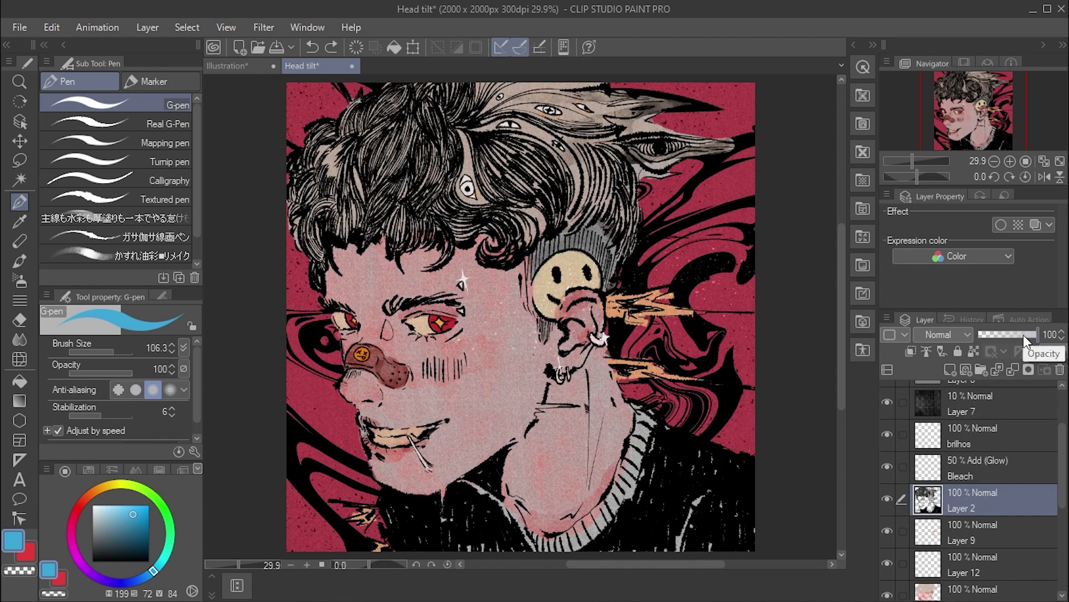
Step: Trial lowering Layer 2's opacity, undo it, and show its blending modes
left_click_drag(1024, 333, 987, 333)
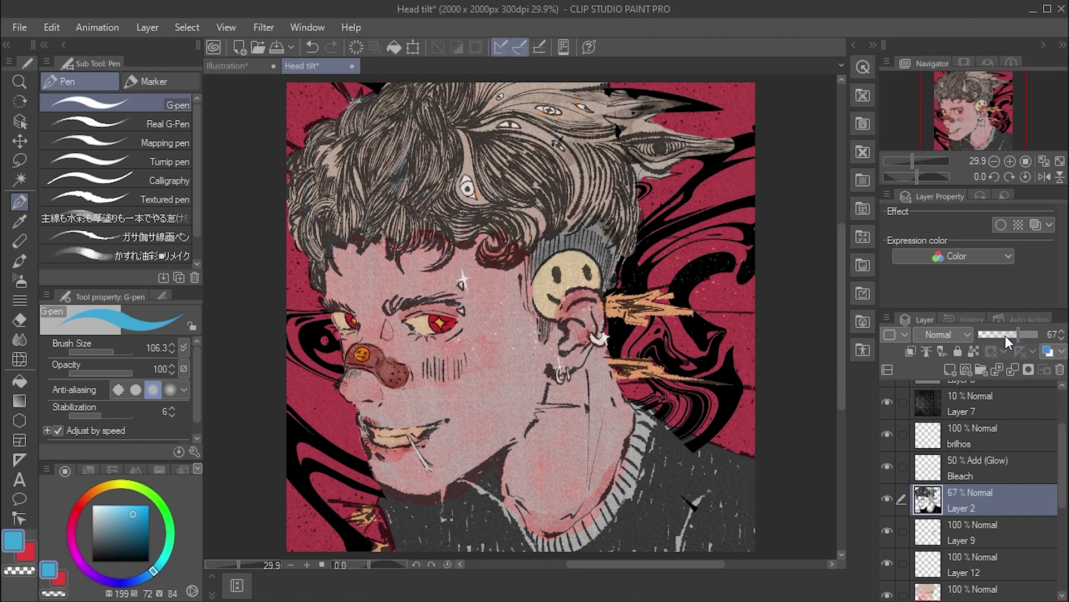
key("ctrl+z")
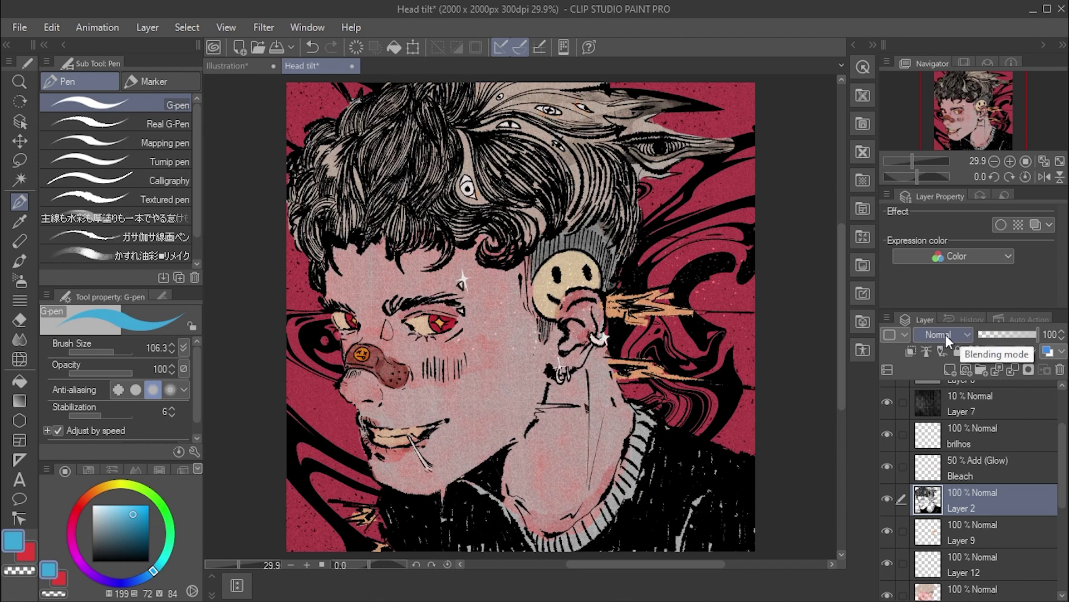
left_click(947, 334)
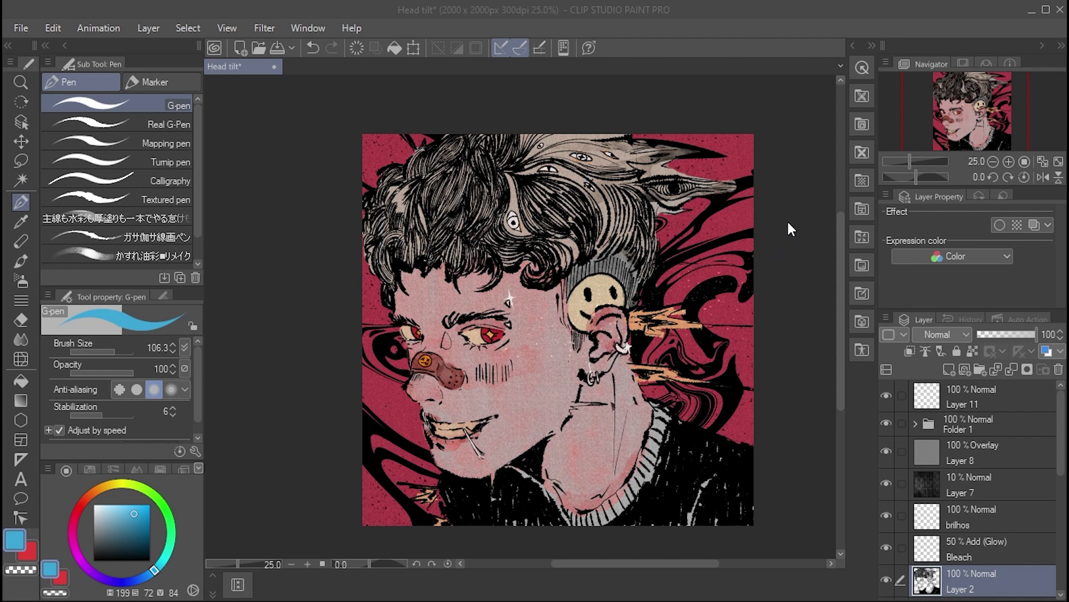
scroll(743, 376, "up", 1)
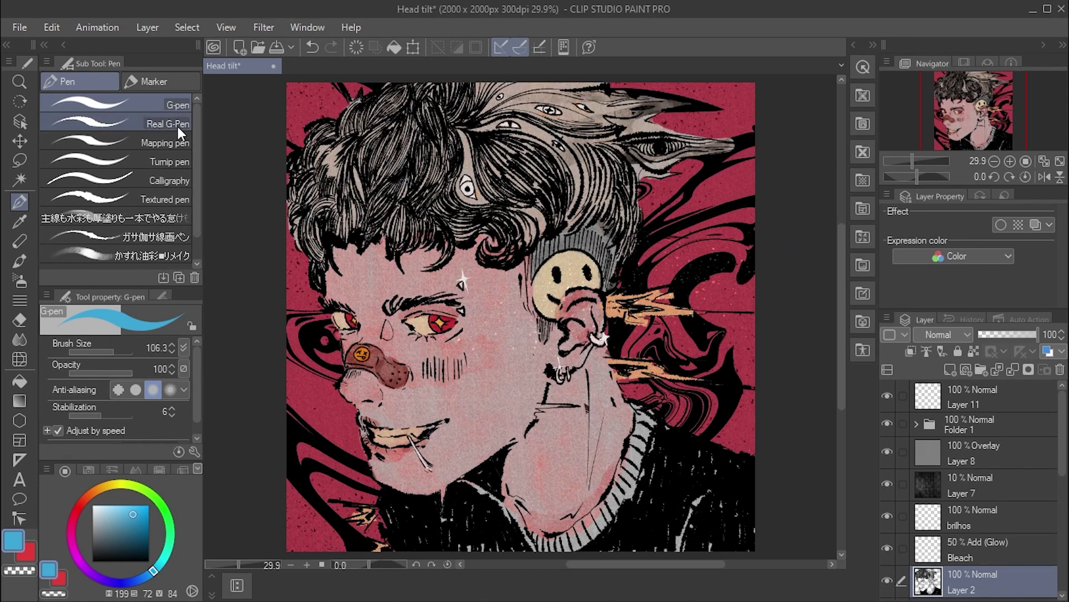
Step: Export Head tilt as a single-layer .jpg and confirm the file name
left_click(22, 23)
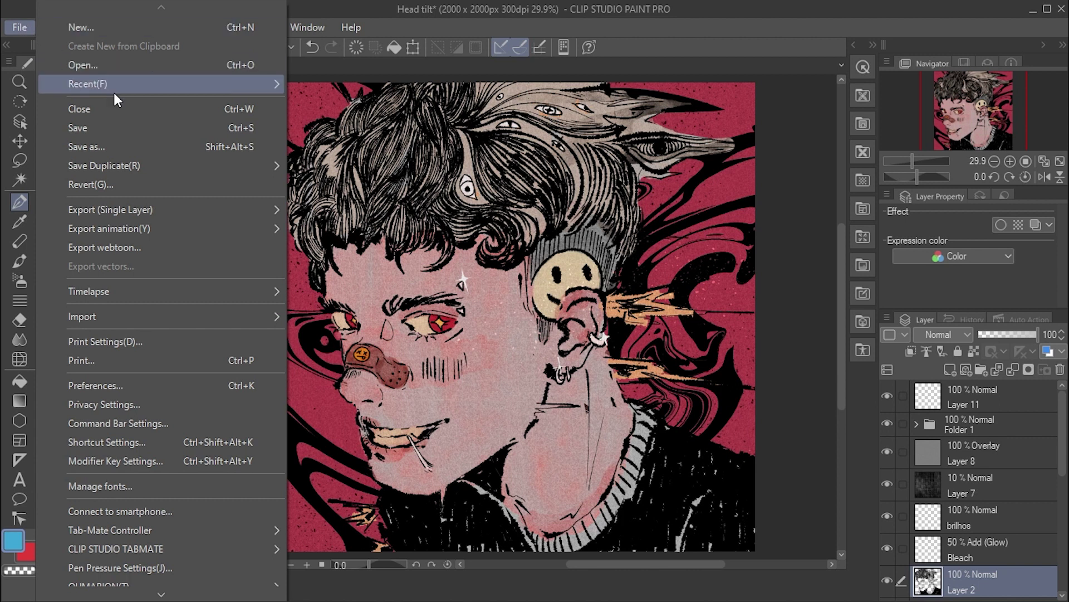
mouse_move(134, 210)
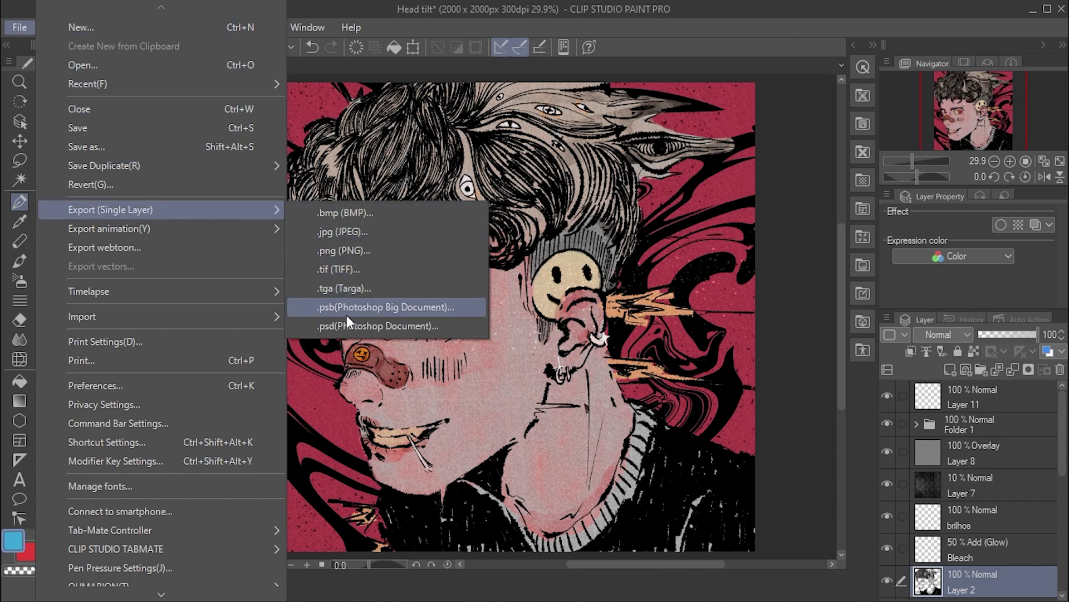
left_click(339, 233)
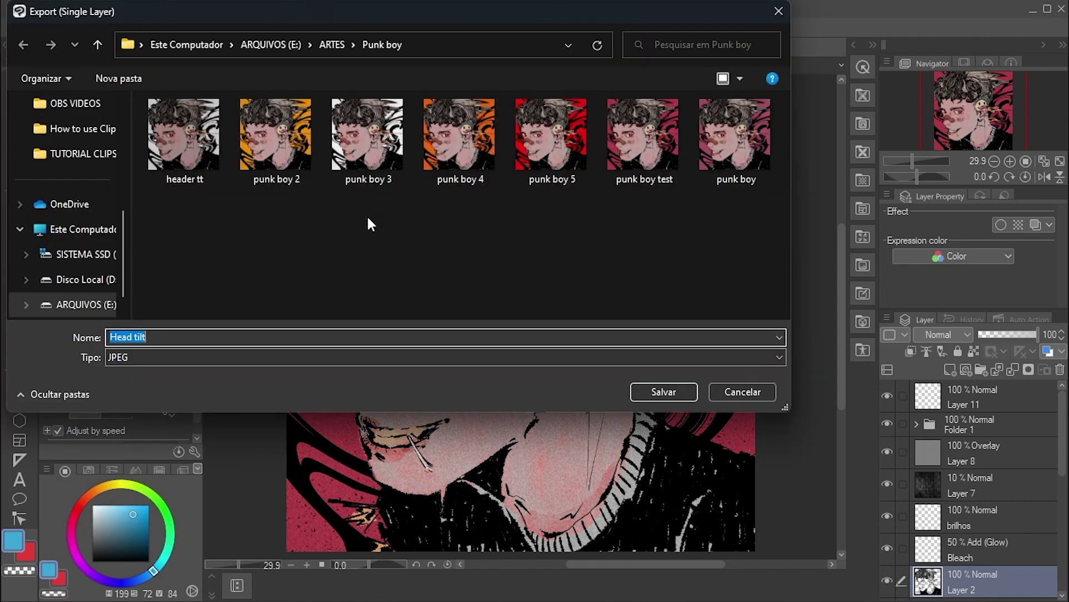
type("tes")
key("Return")
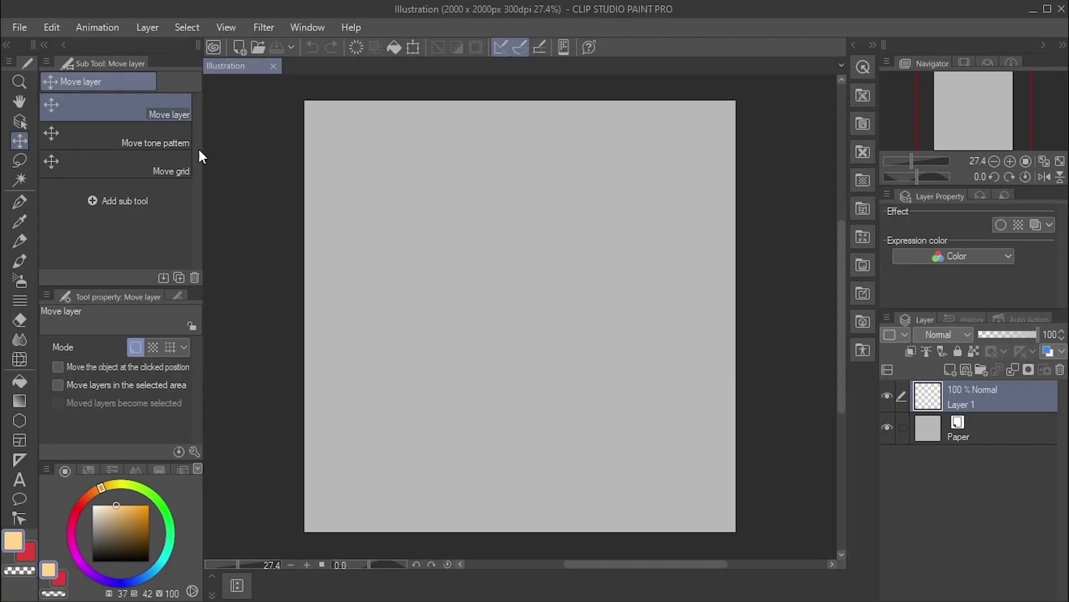
Step: Turn on timelapse recording for the blank illustration
left_click(16, 27)
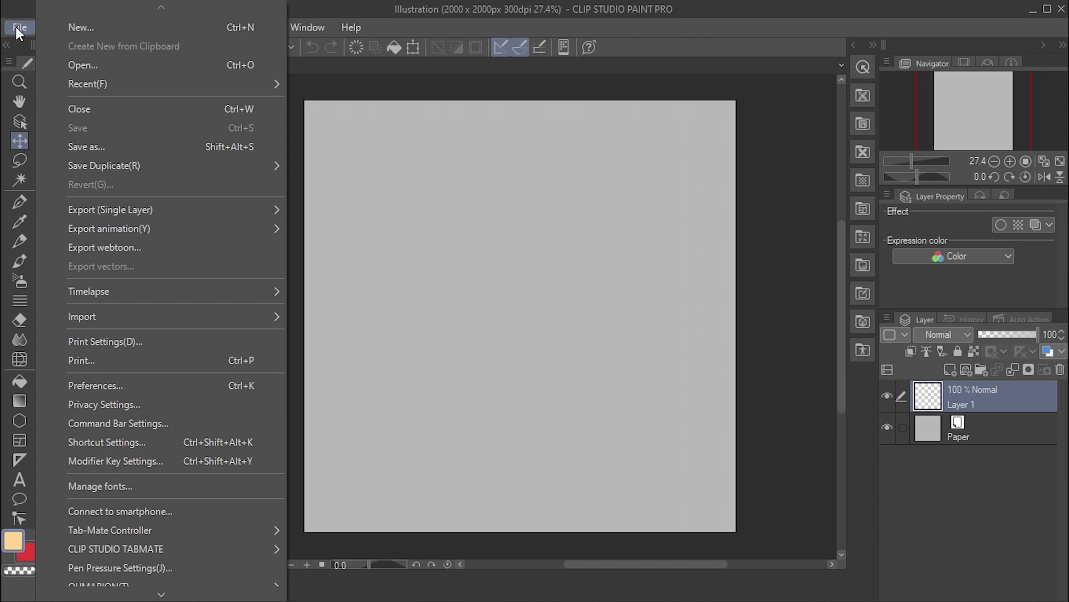
mouse_move(88, 292)
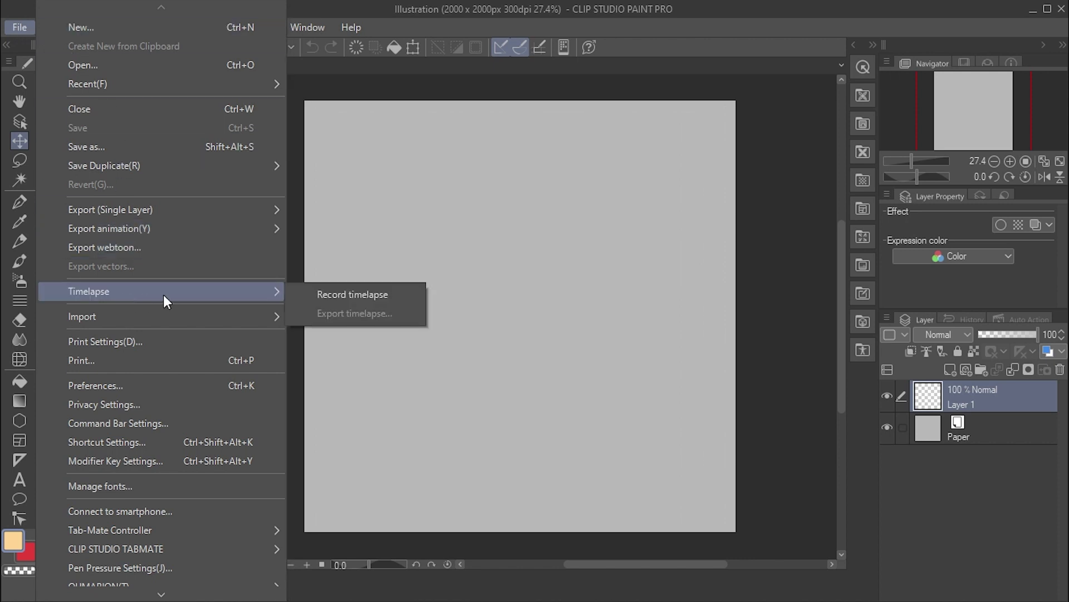
left_click(345, 292)
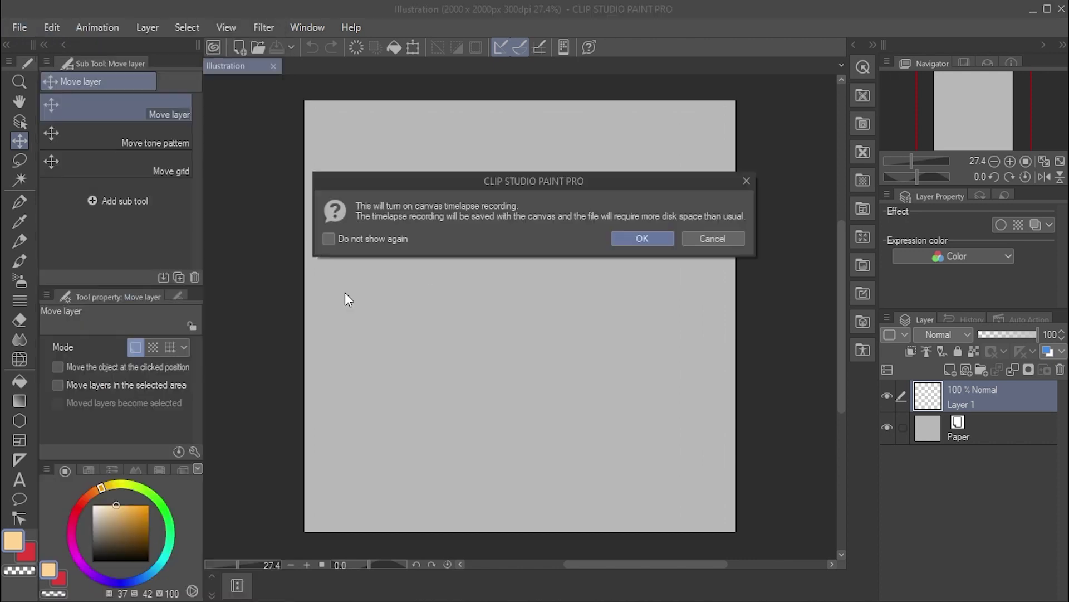
left_click(637, 240)
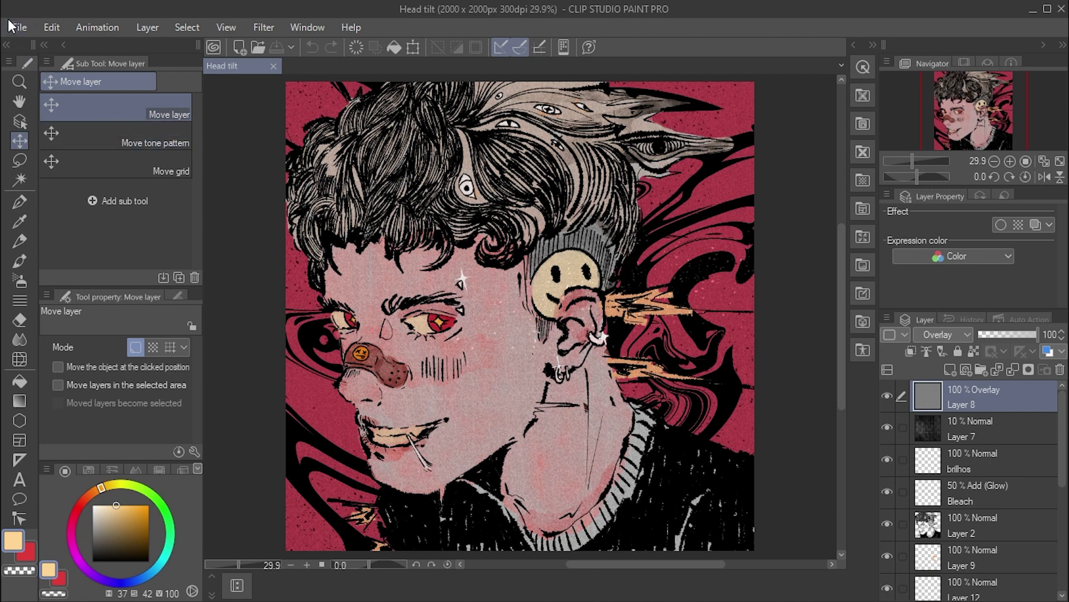
Step: Export the portrait's timelapse with the 30 secs length
left_click(11, 27)
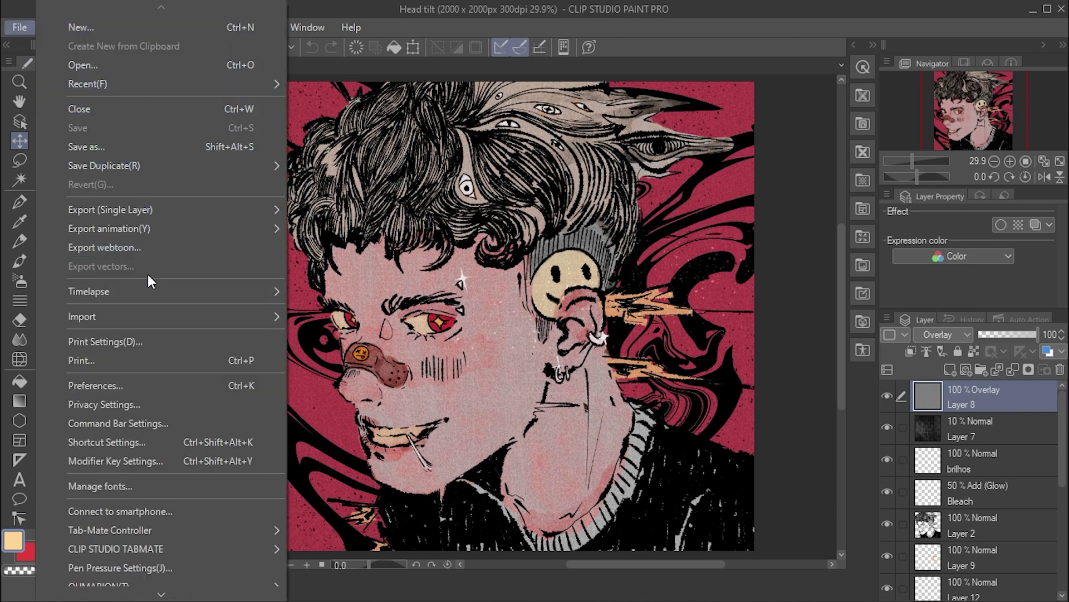
mouse_move(89, 291)
left_click(345, 311)
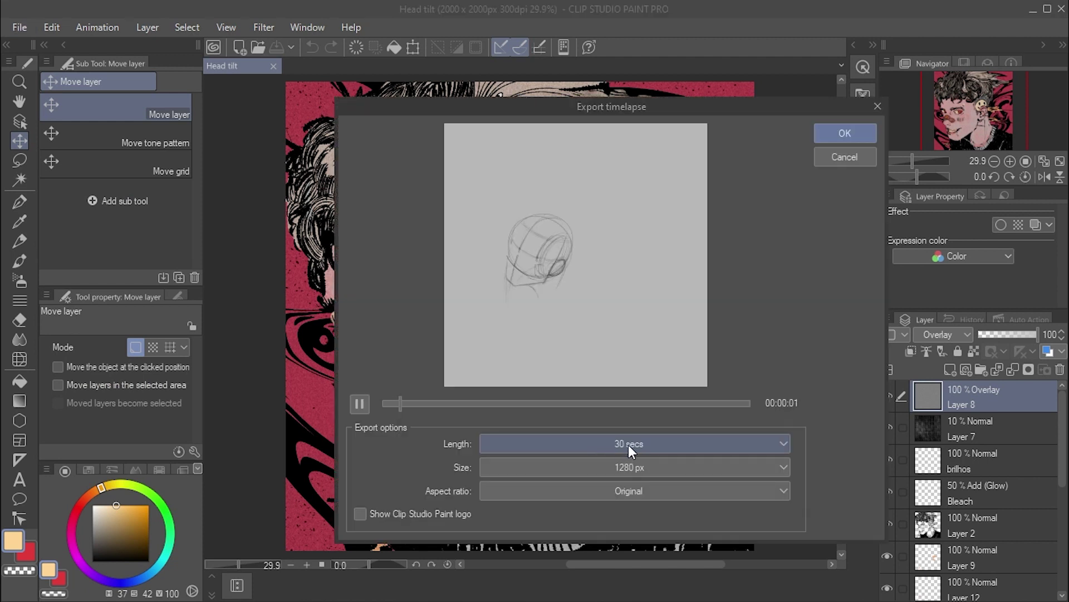
left_click(630, 444)
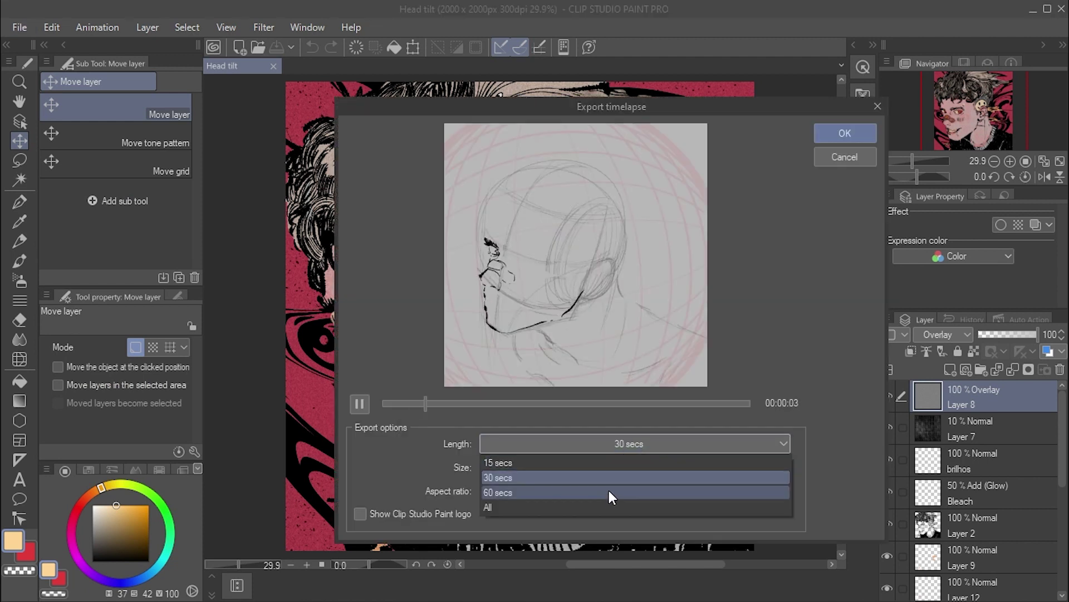
left_click(635, 444)
left_click(848, 132)
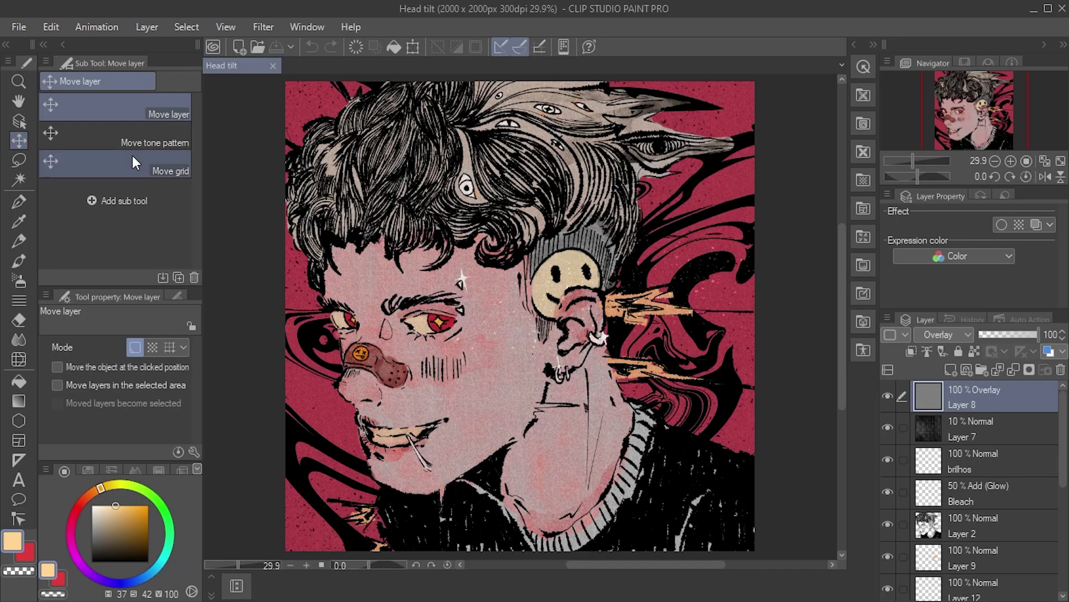
Step: Drag the Change Canvas Size bounds outward on four sides and apply the larger canvas
left_click(52, 27)
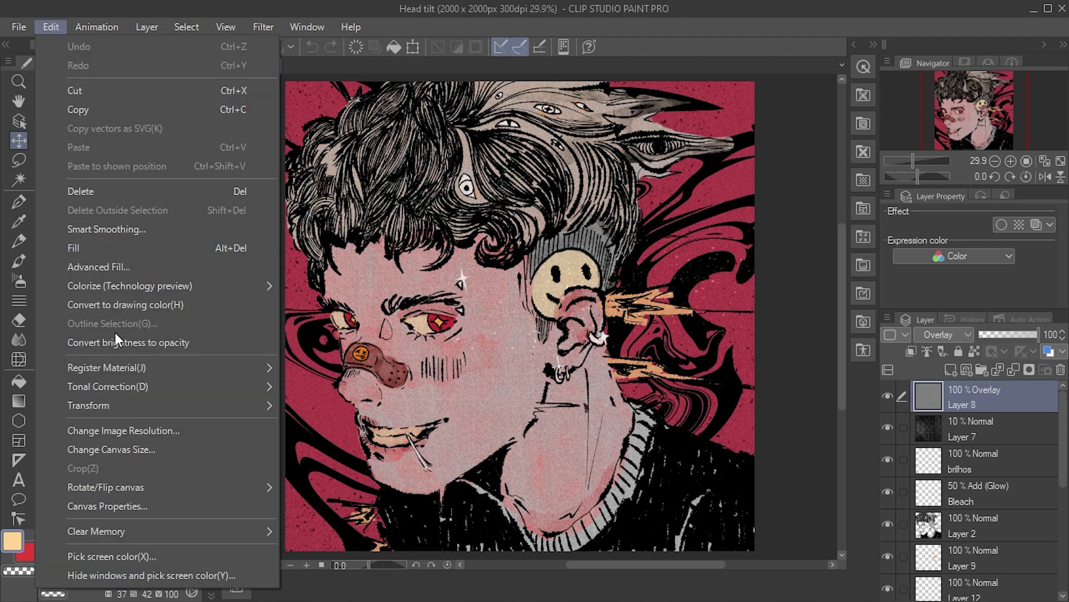
left_click(129, 453)
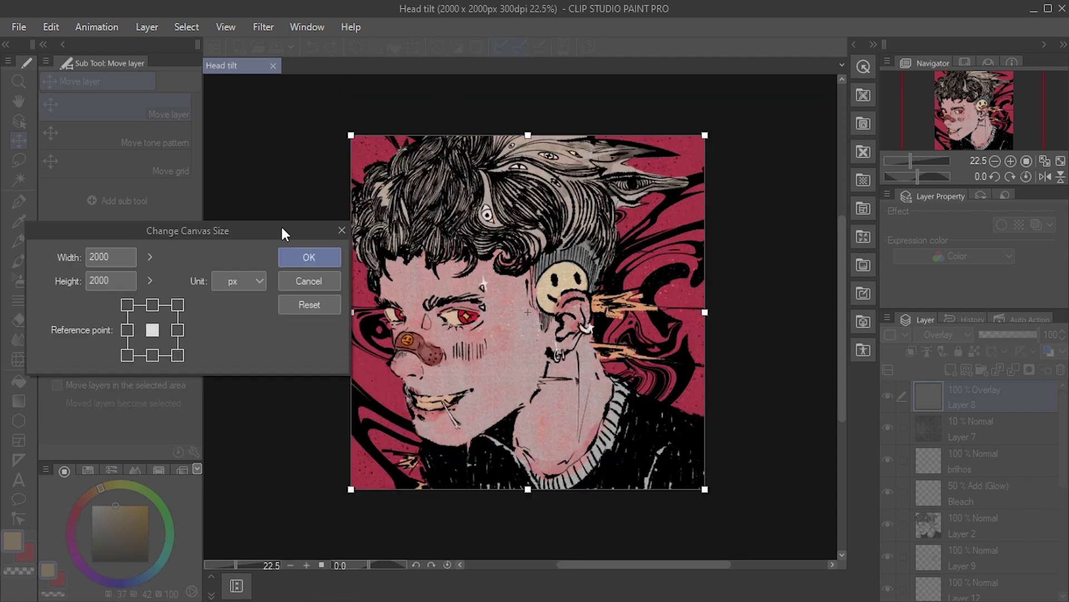
left_click_drag(283, 237, 258, 203)
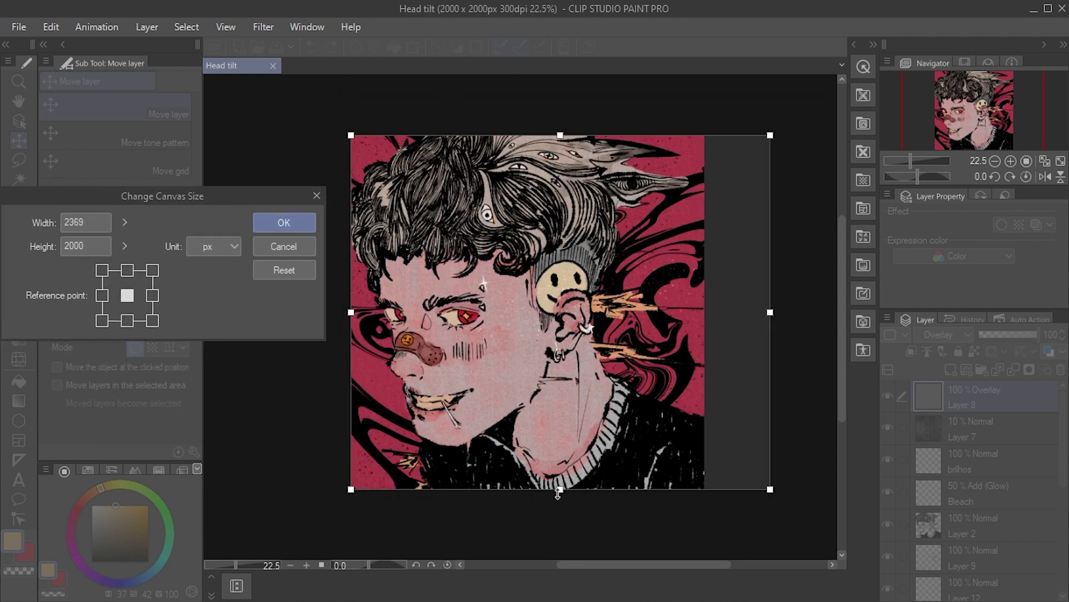
left_click_drag(559, 489, 559, 523)
left_click_drag(351, 312, 306, 312)
left_click_drag(560, 135, 561, 100)
key("Return")
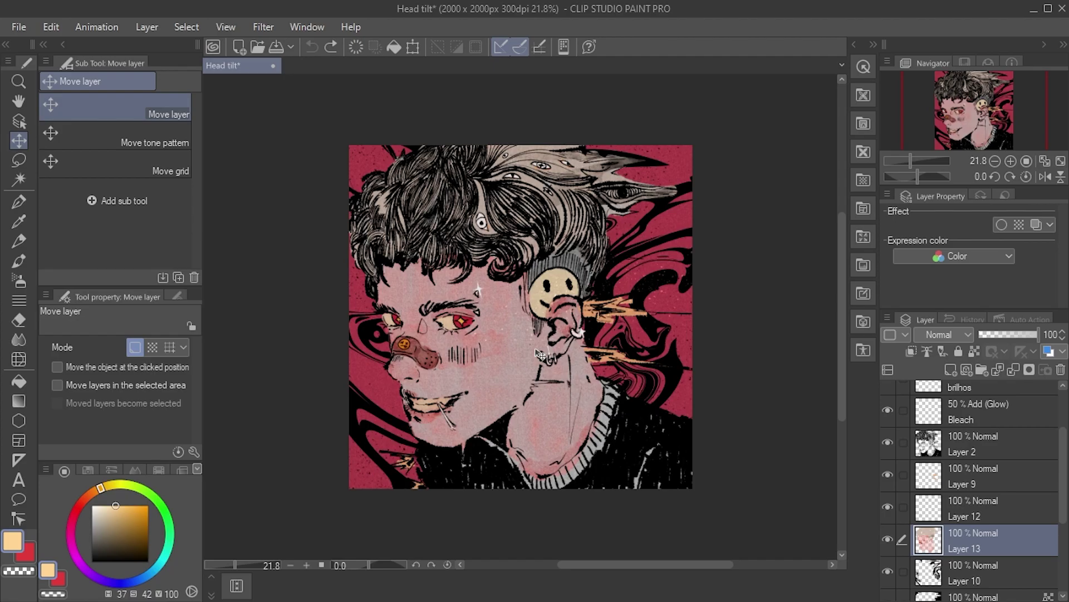
Step: Trial a pink-purple Hue/Saturation shift, then cancel it
left_click(50, 27)
mouse_move(108, 386)
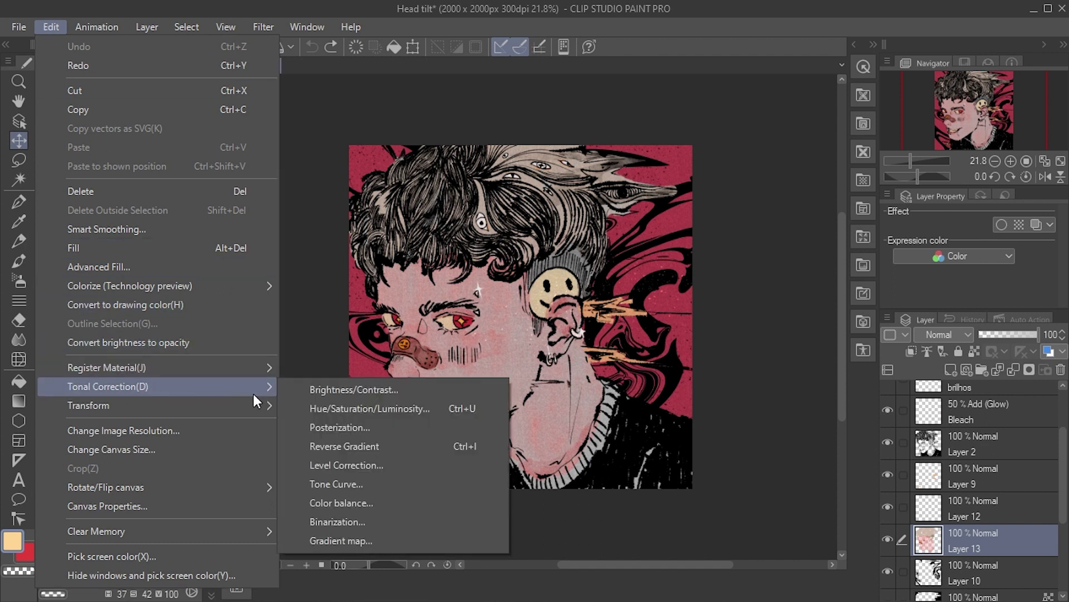
left_click(366, 409)
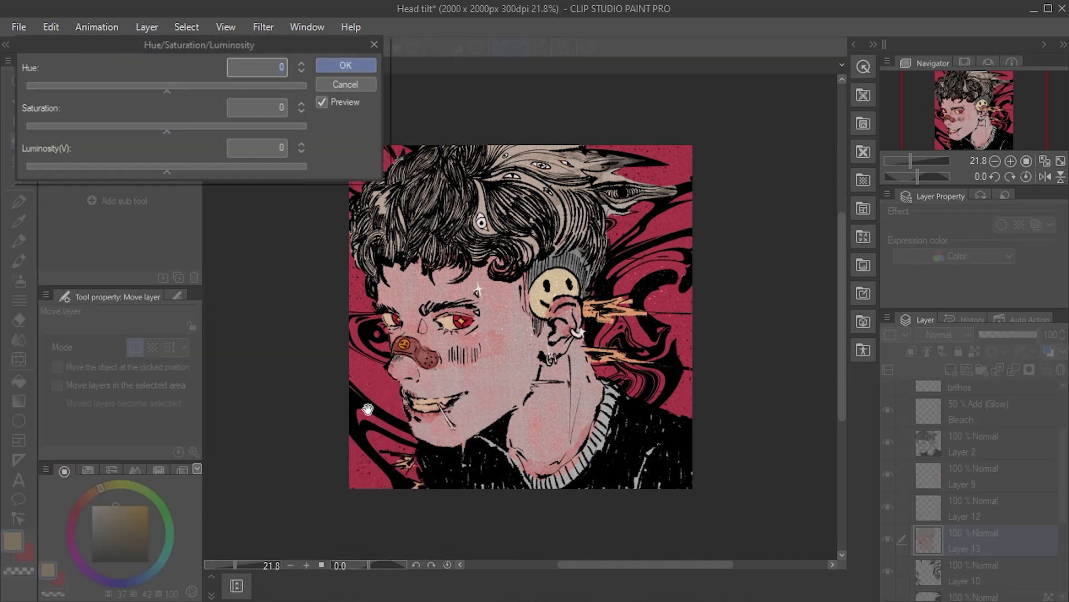
left_click_drag(132, 83, 76, 81)
key("Escape")
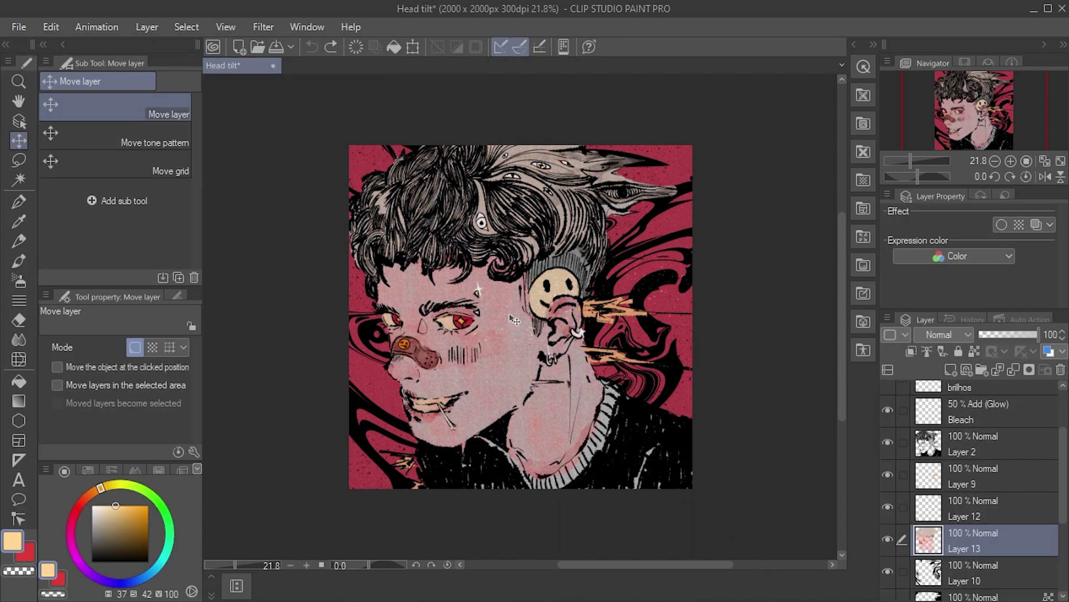
Step: Add a Hue/Saturation/Luminosity correction layer shifting hue green, then hide it
left_click(146, 28)
mouse_move(210, 85)
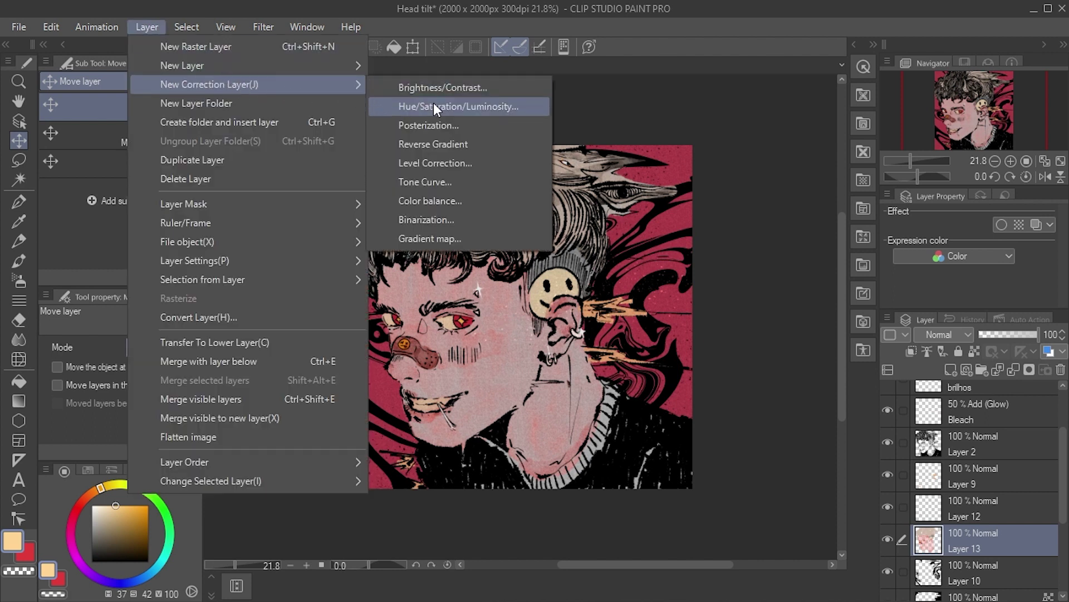
left_click(445, 104)
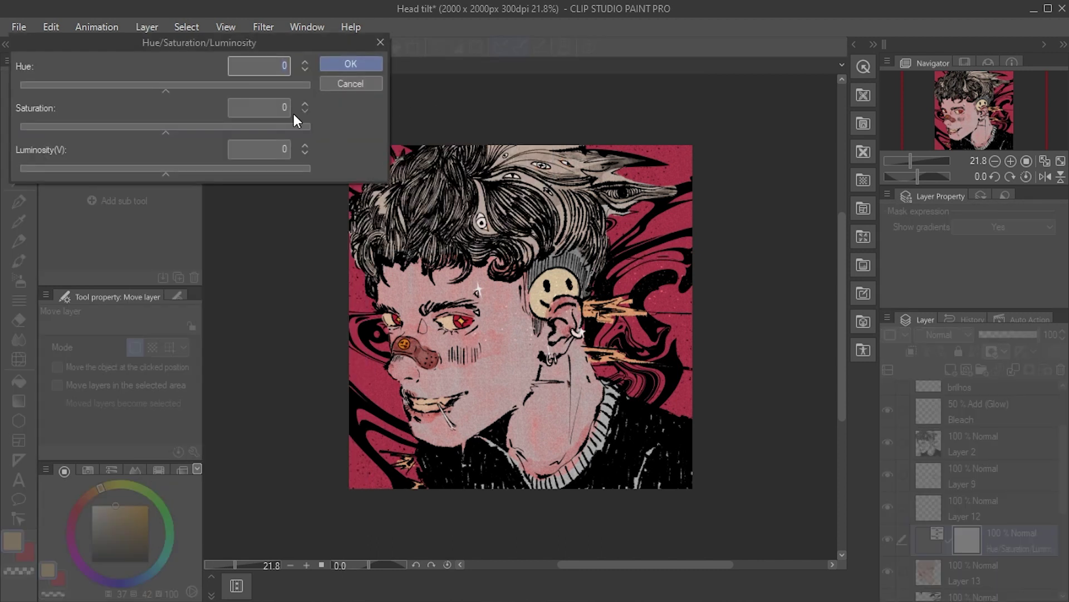
left_click_drag(167, 87, 260, 87)
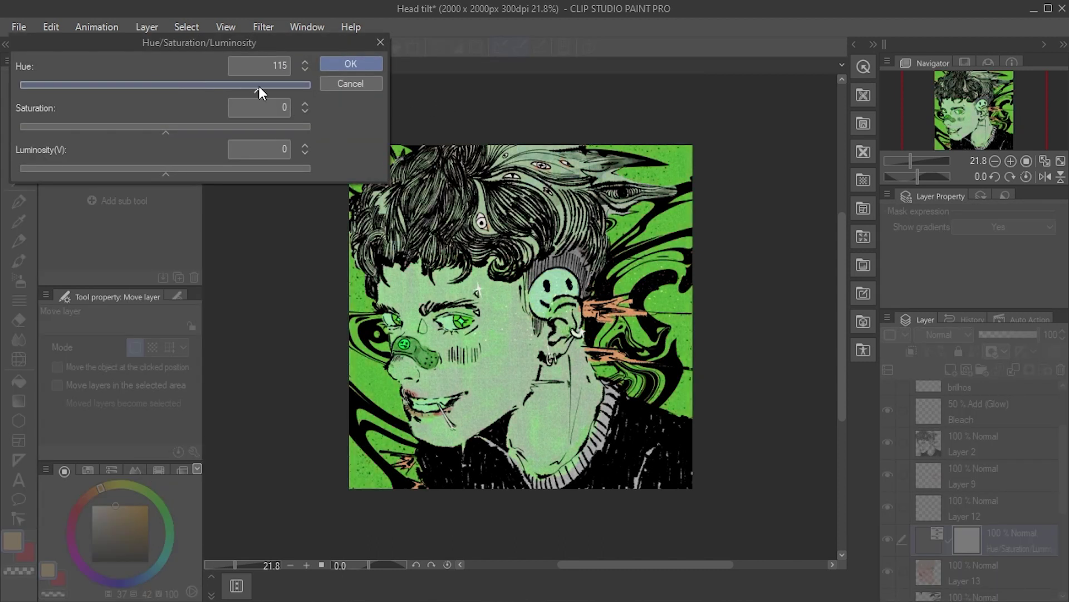
key("Return")
left_click(888, 539)
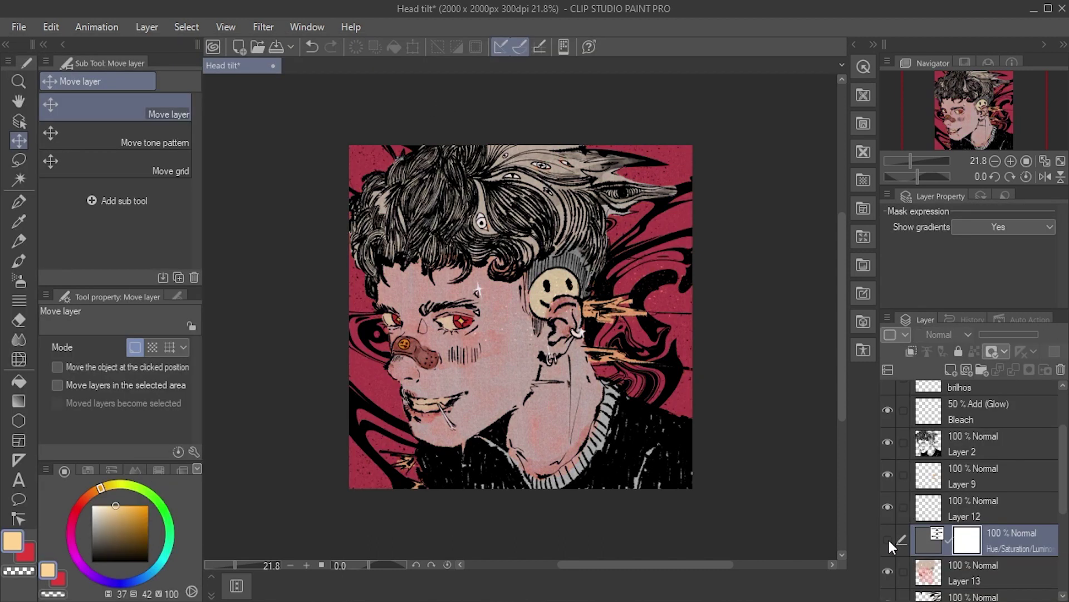
left_click(888, 538)
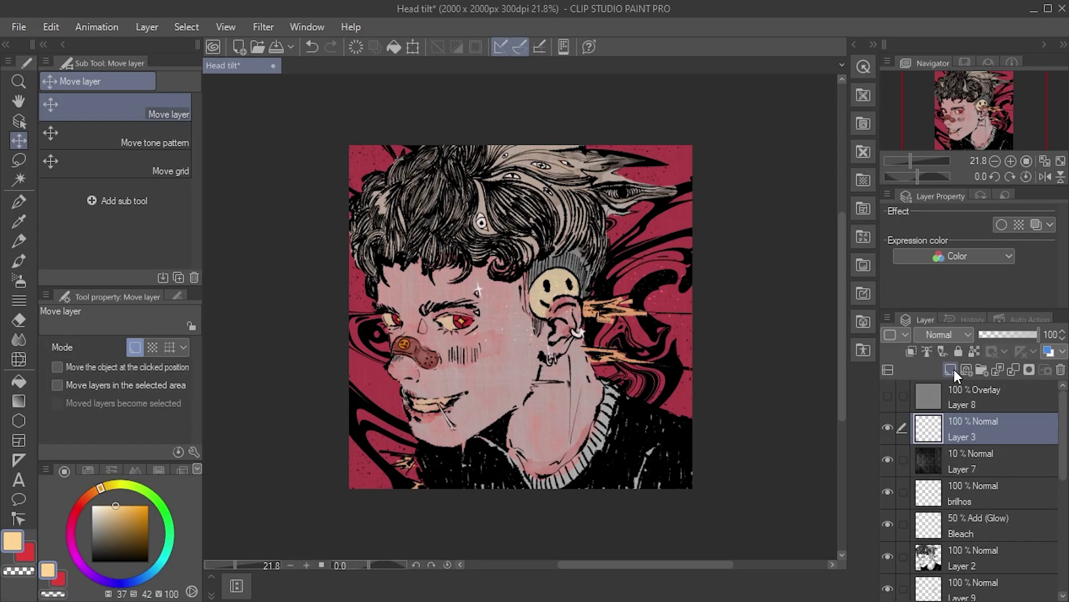
Step: Set Layer 3 to Overlay and fill it with fine Perlin noise: lower scale and amplitude, higher attenuation
left_click(939, 338)
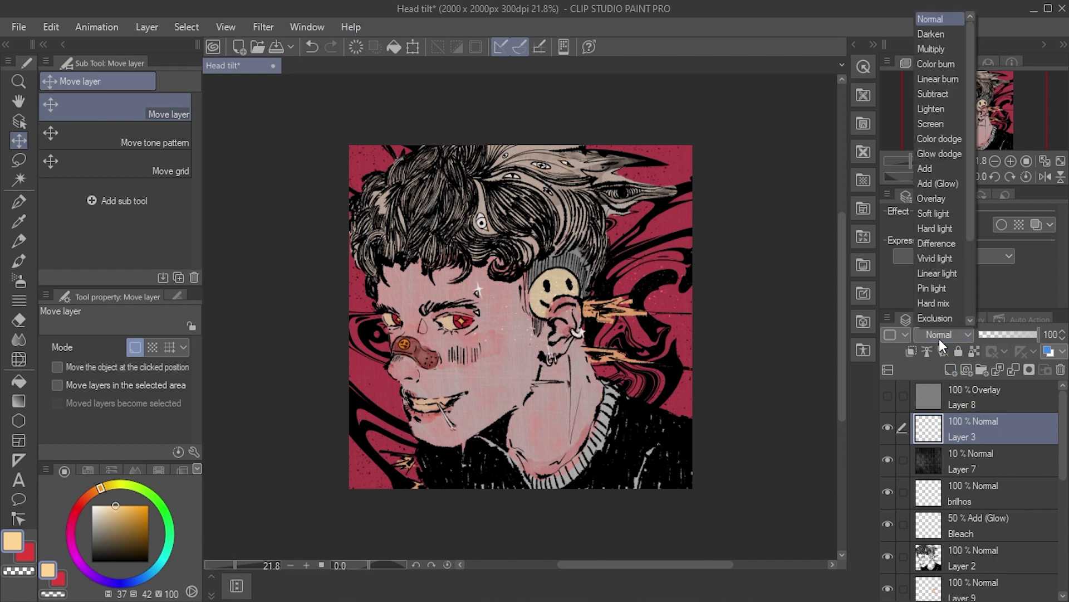
left_click(930, 198)
left_click(251, 28)
mouse_move(293, 122)
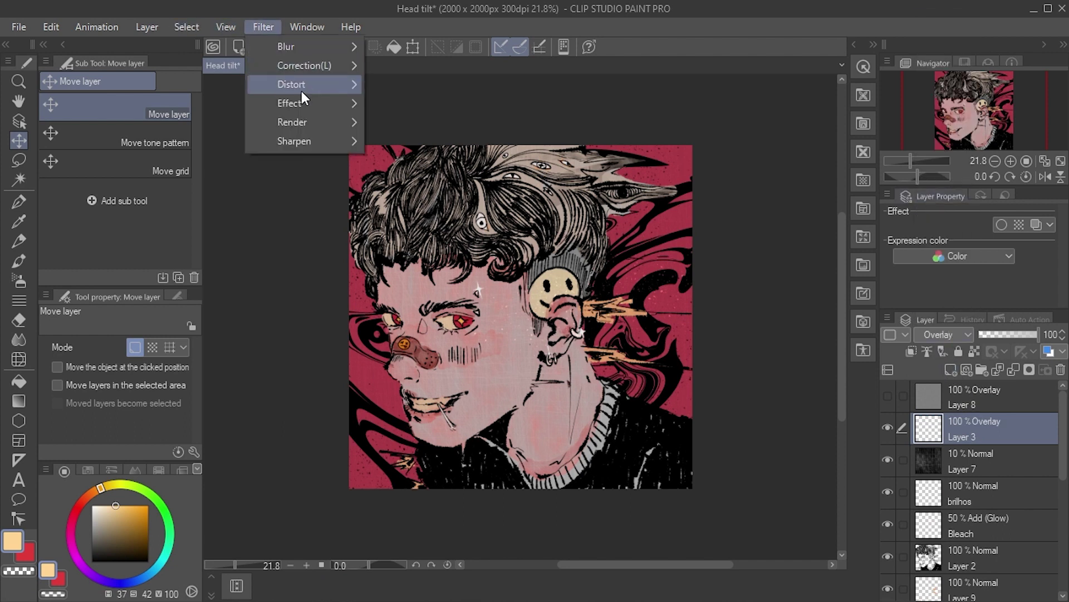
left_click(410, 125)
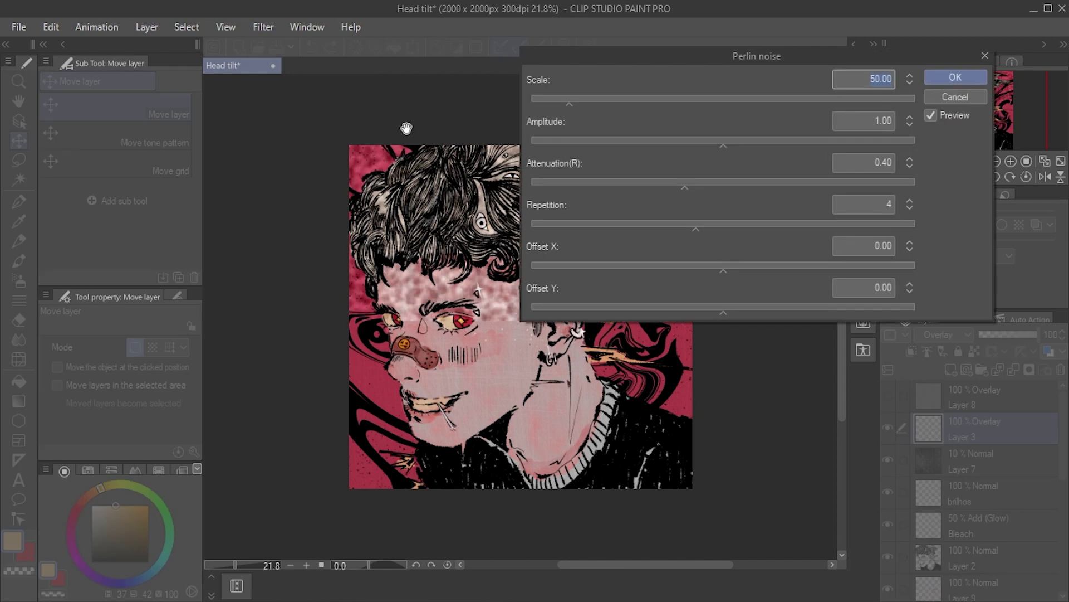
left_click(542, 98)
left_click(583, 140)
left_click(842, 181)
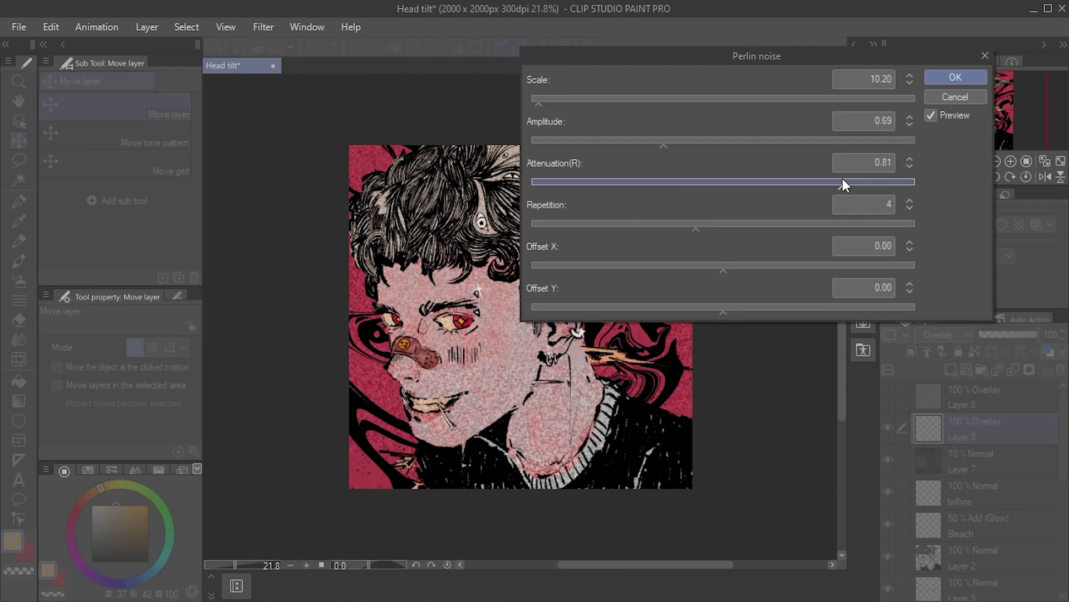
left_click(535, 98)
left_click(815, 182)
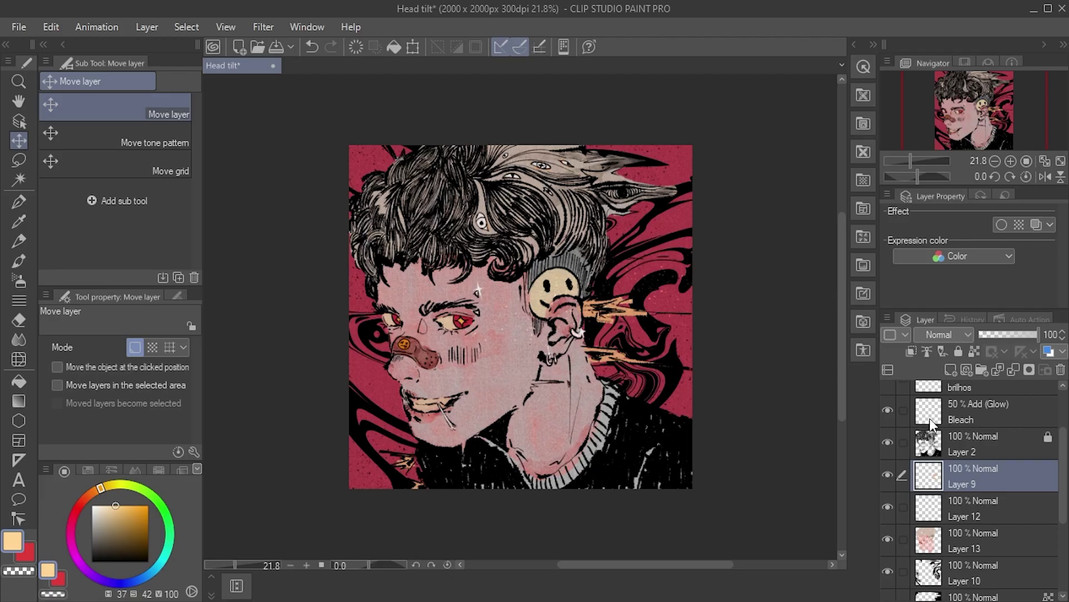
Step: Add a new Add (Glow) layer and soft-airbrush a warm orange glow on the neck and ear
left_click(952, 369)
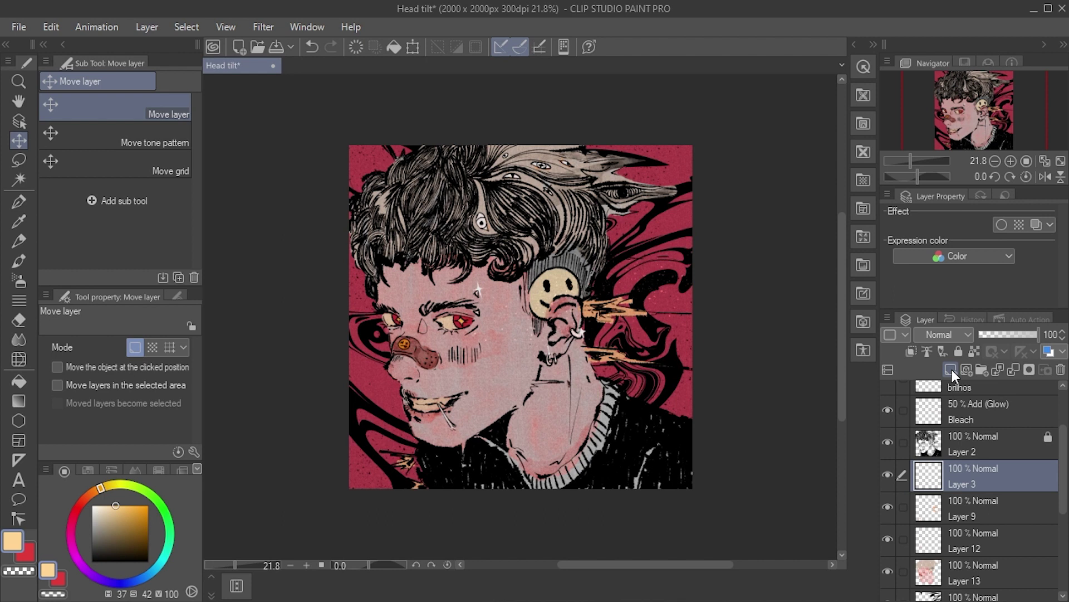
left_click(952, 338)
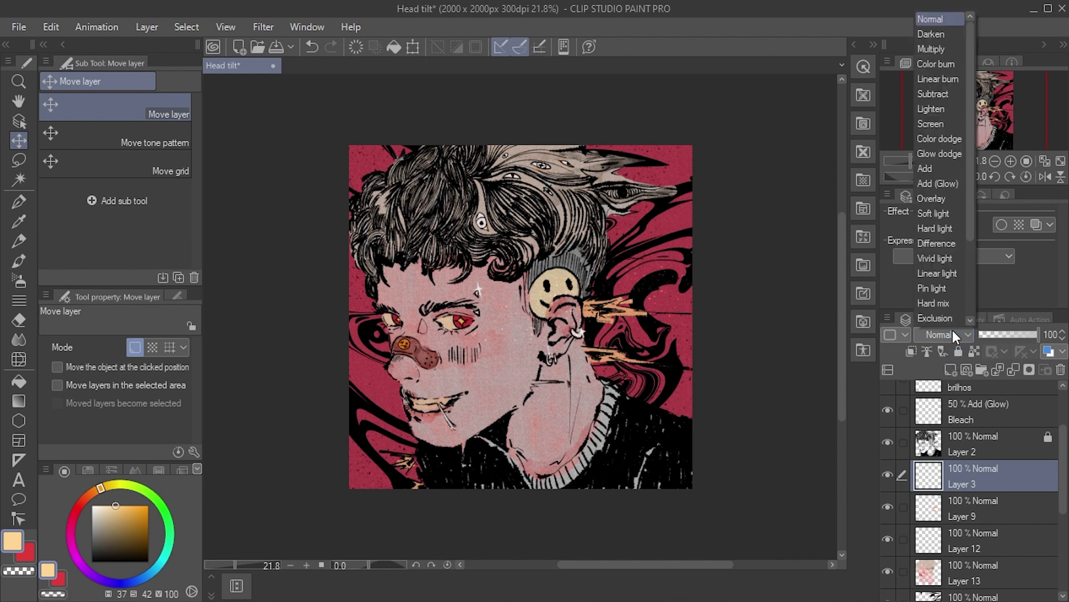
left_click(951, 181)
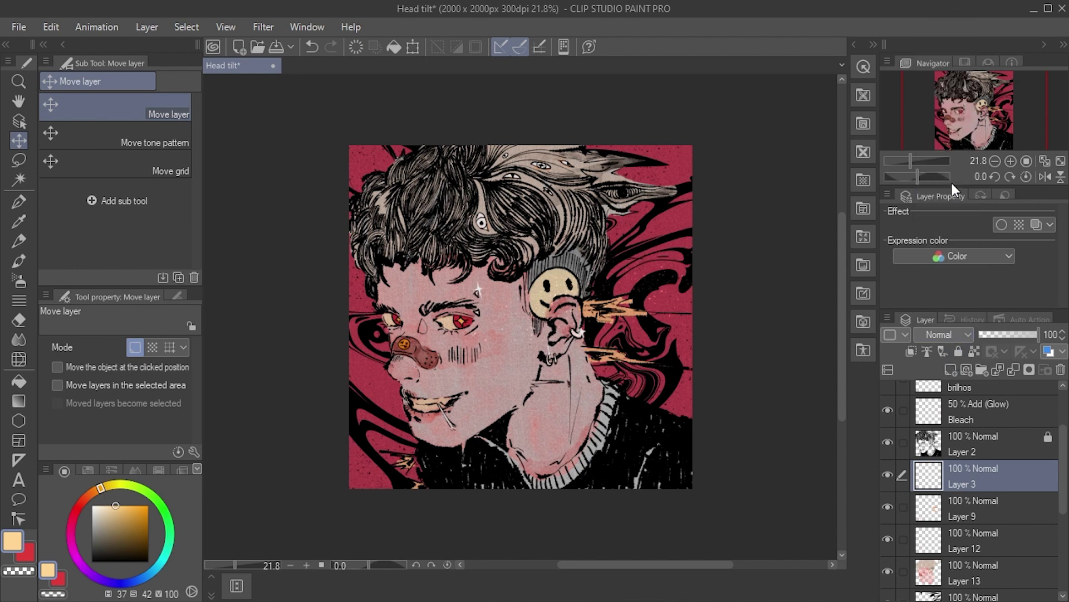
left_click(19, 281)
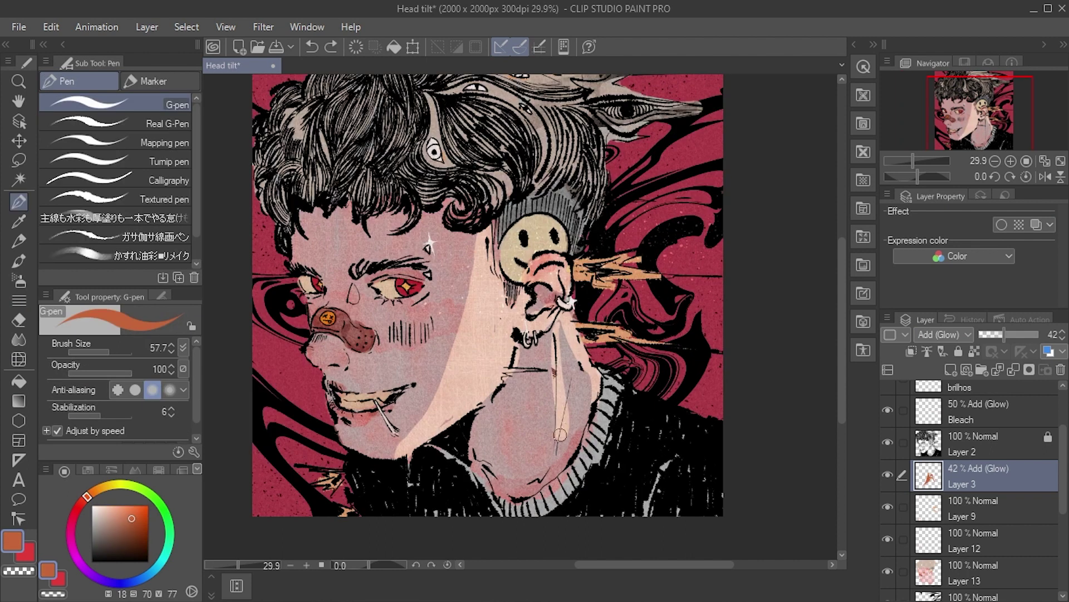
left_click_drag(562, 419, 566, 326)
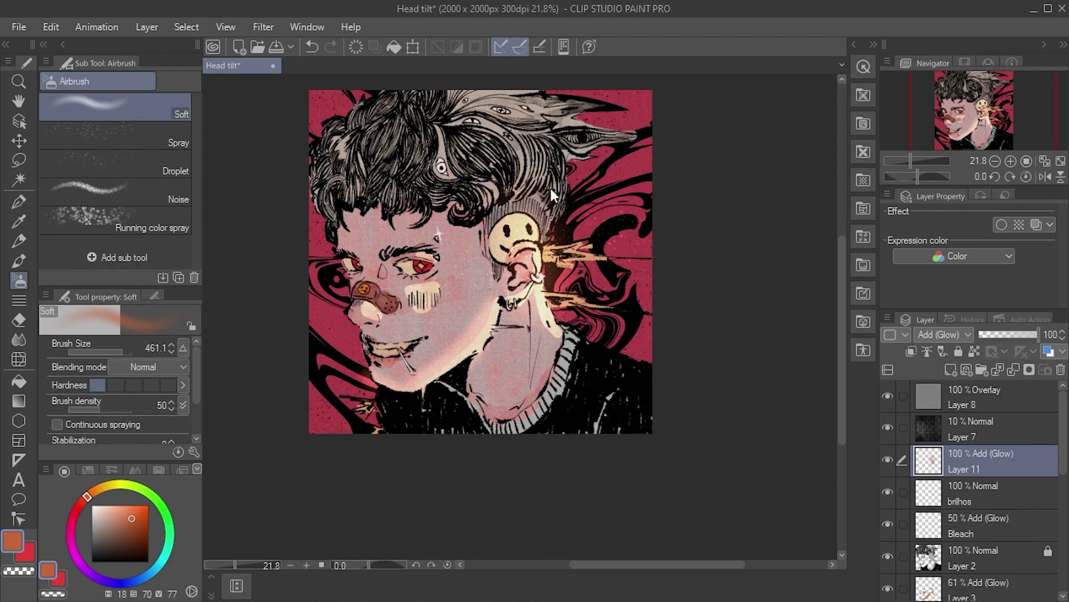
mouse_move(550, 186)
left_mouse_down()
mouse_move(568, 335)
mouse_move(619, 356)
mouse_move(535, 125)
left_mouse_up()
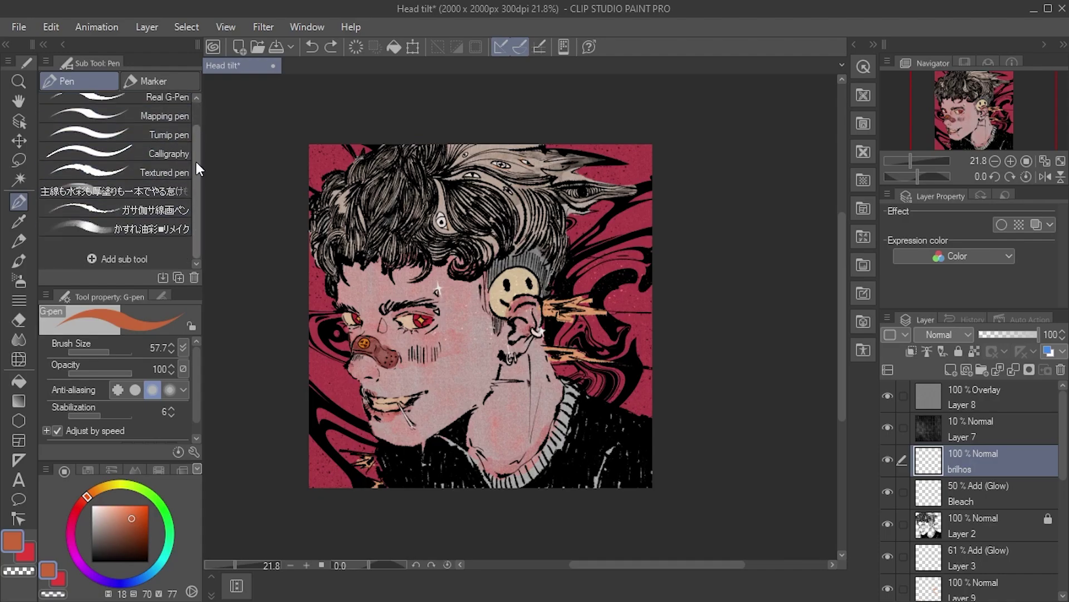
Step: Add the ラフ丸ブラシ rough round brush to the Pen sub tool palette
left_click(121, 256)
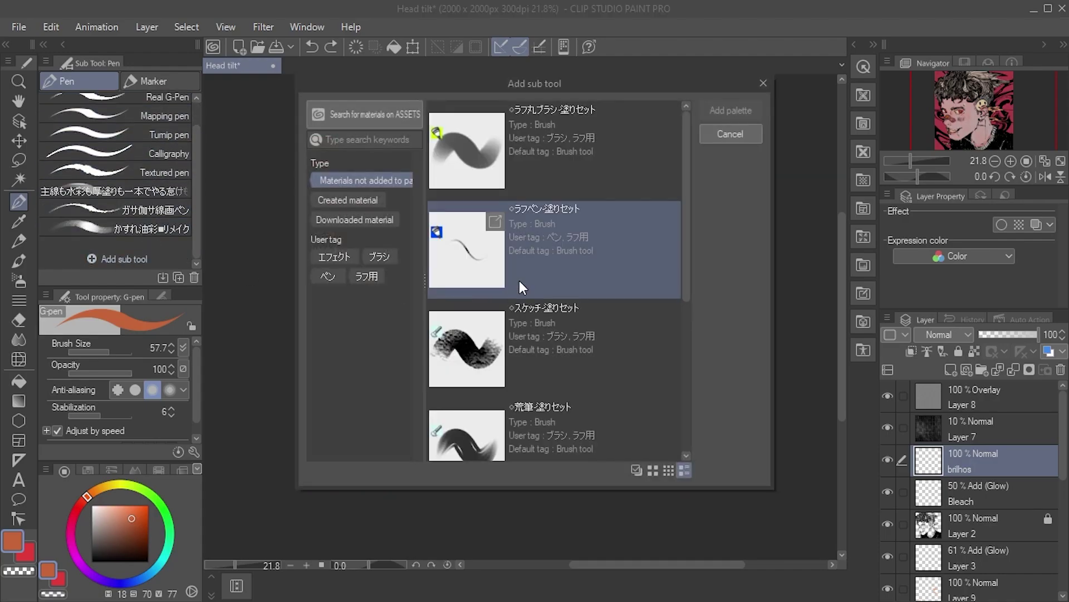
left_click(483, 129)
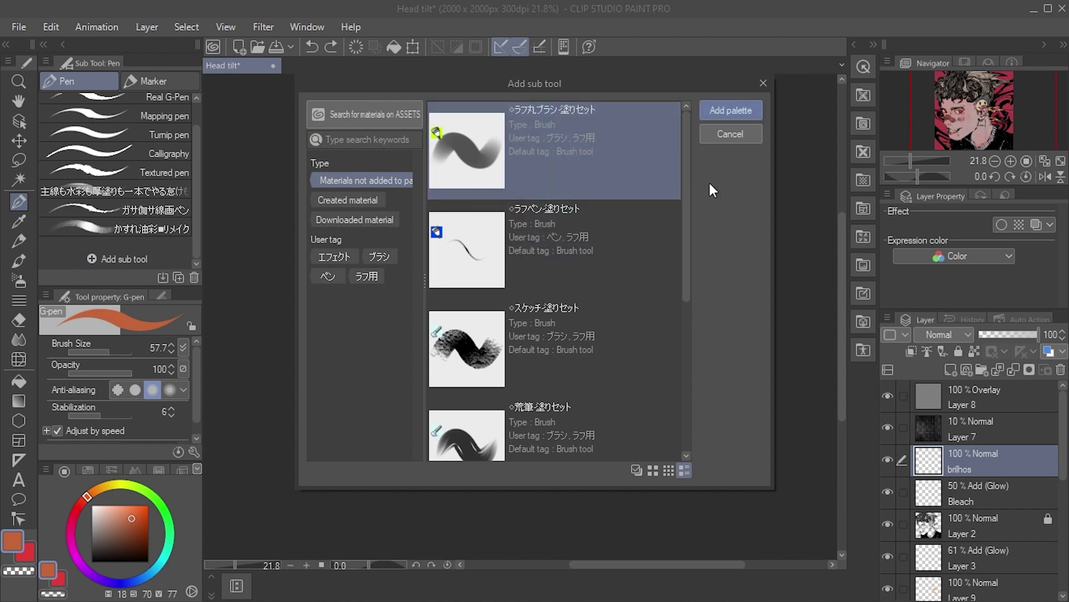
left_click(725, 109)
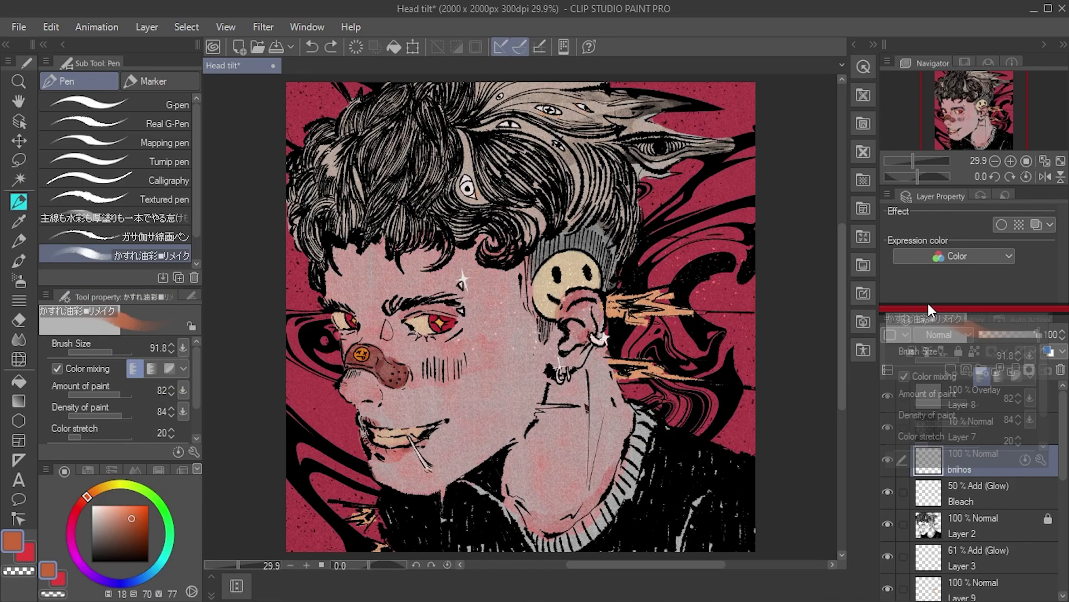
Step: Drag the palettes into a new layout and register it as workspace 'TEST'
left_click_drag(117, 295, 969, 50)
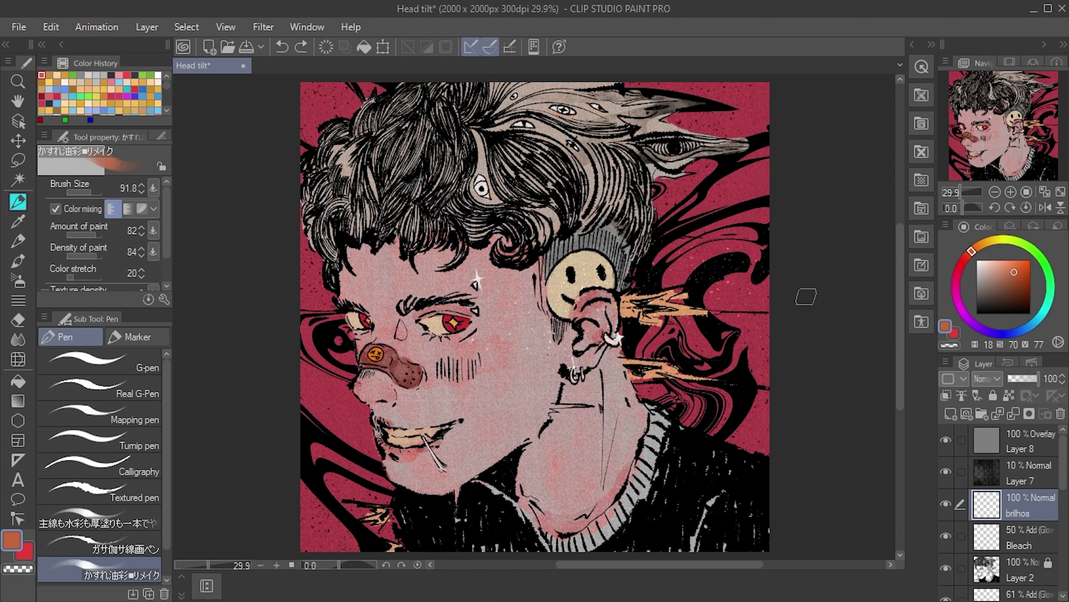
left_click(308, 27)
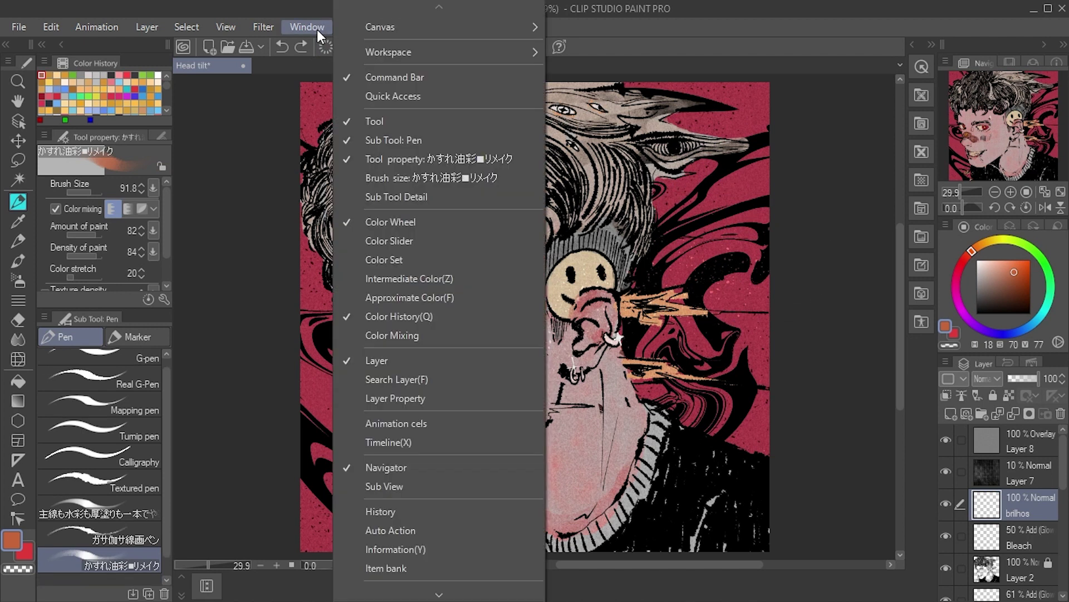
mouse_move(389, 52)
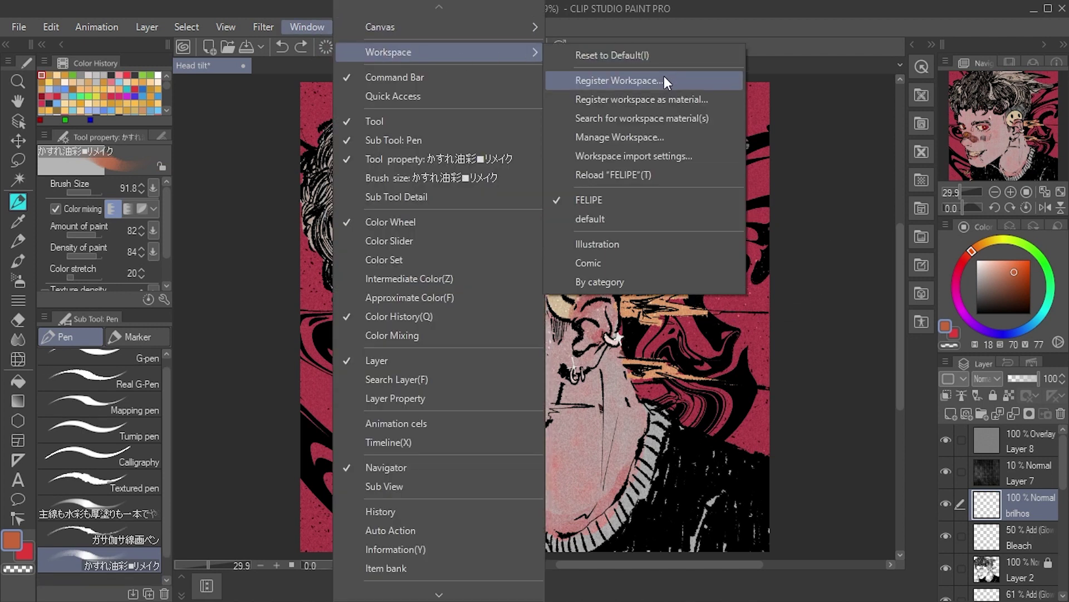
left_click(660, 79)
type("TEST")
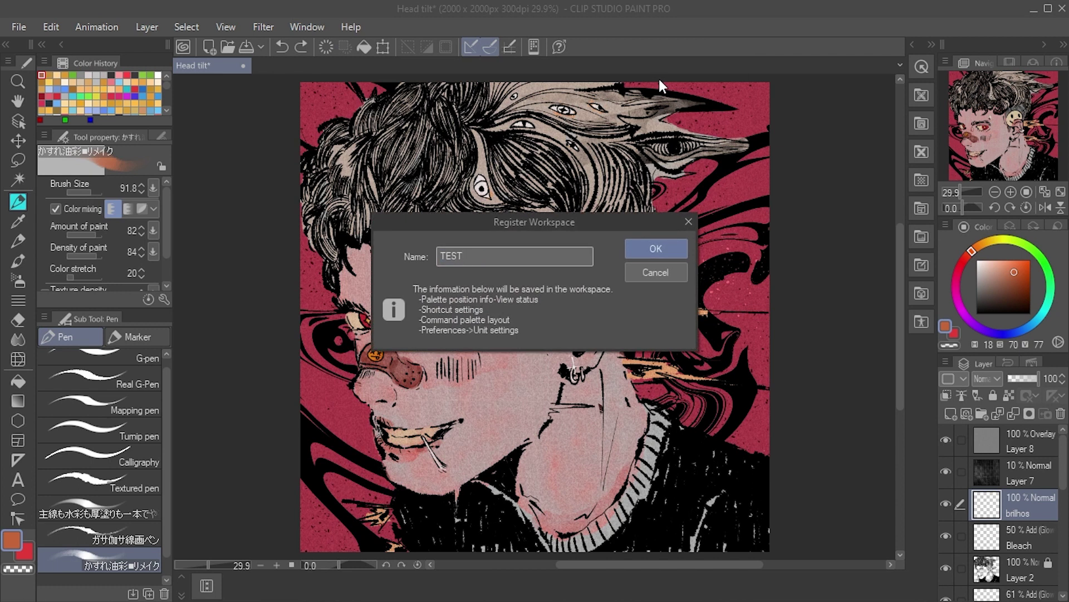
left_click(660, 243)
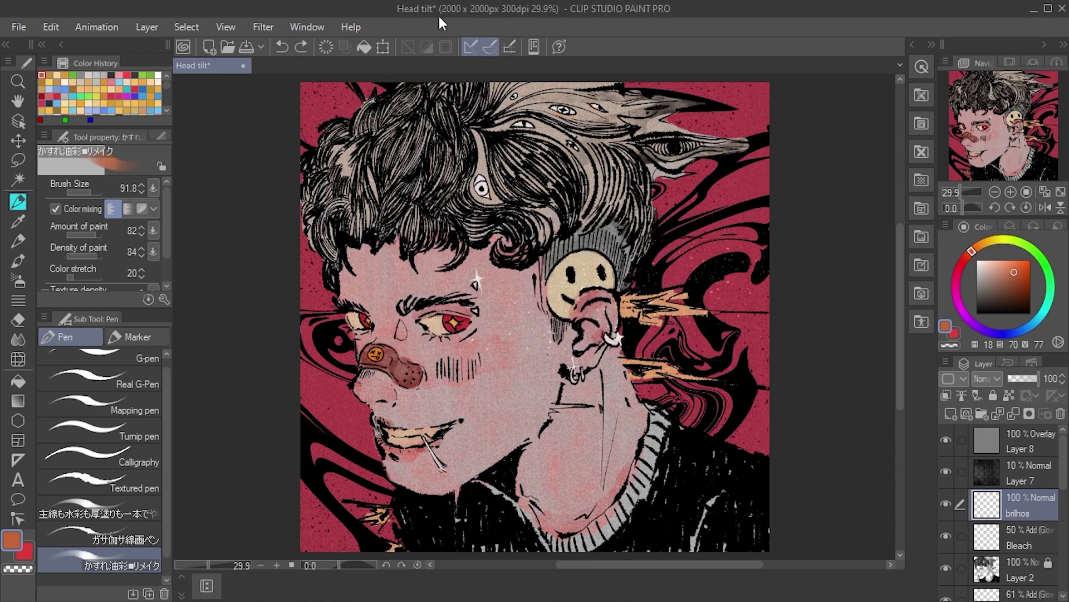